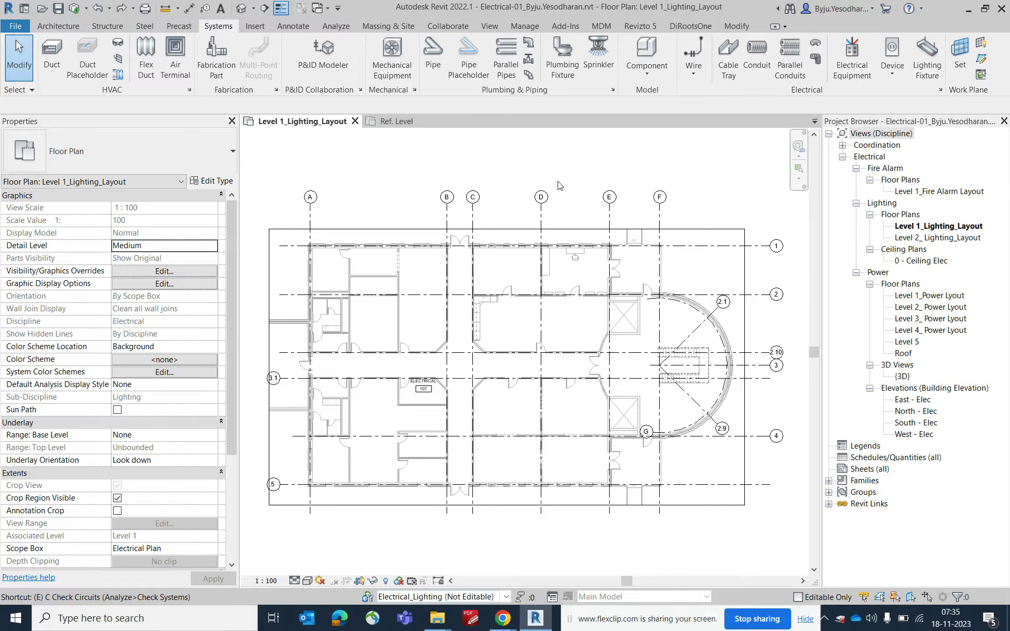
- Review the project's electrical settings for angles, ground conductors, wiring types, voltage definitions and distribution systems
key("s")
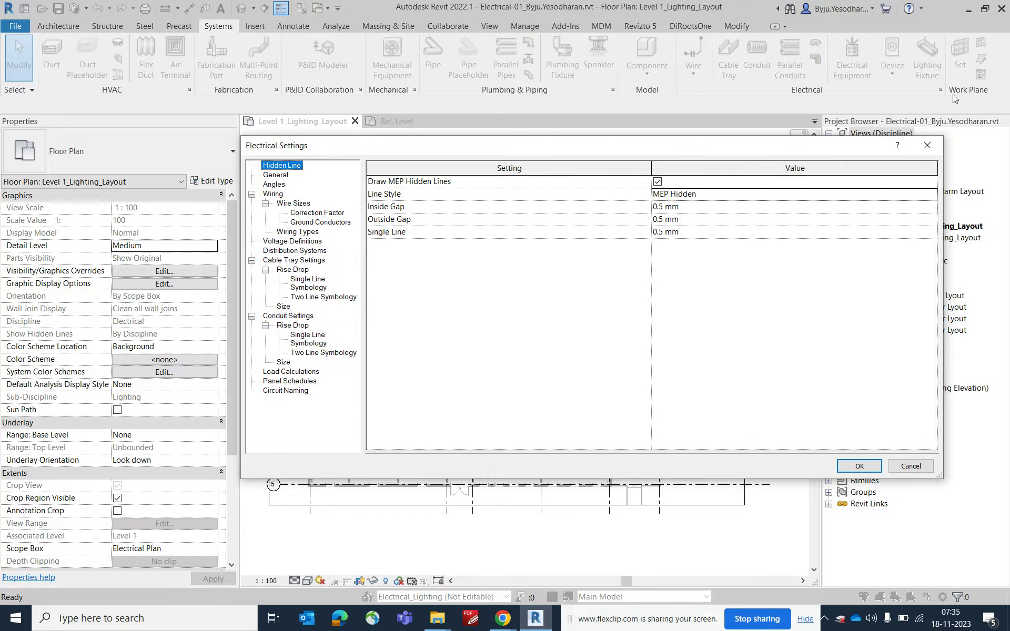
left_click(927, 146)
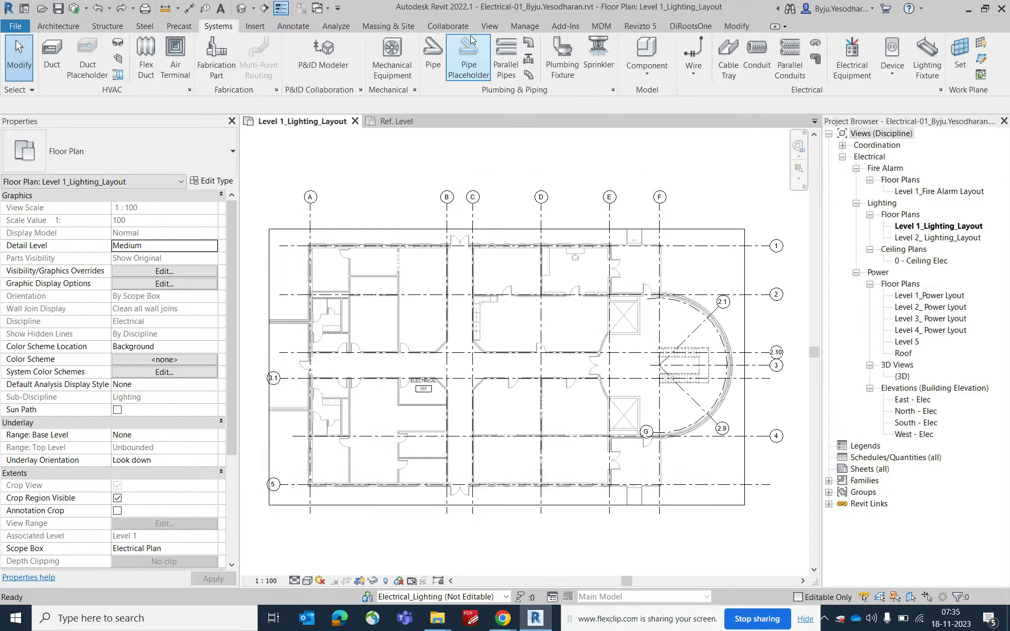
left_click(524, 27)
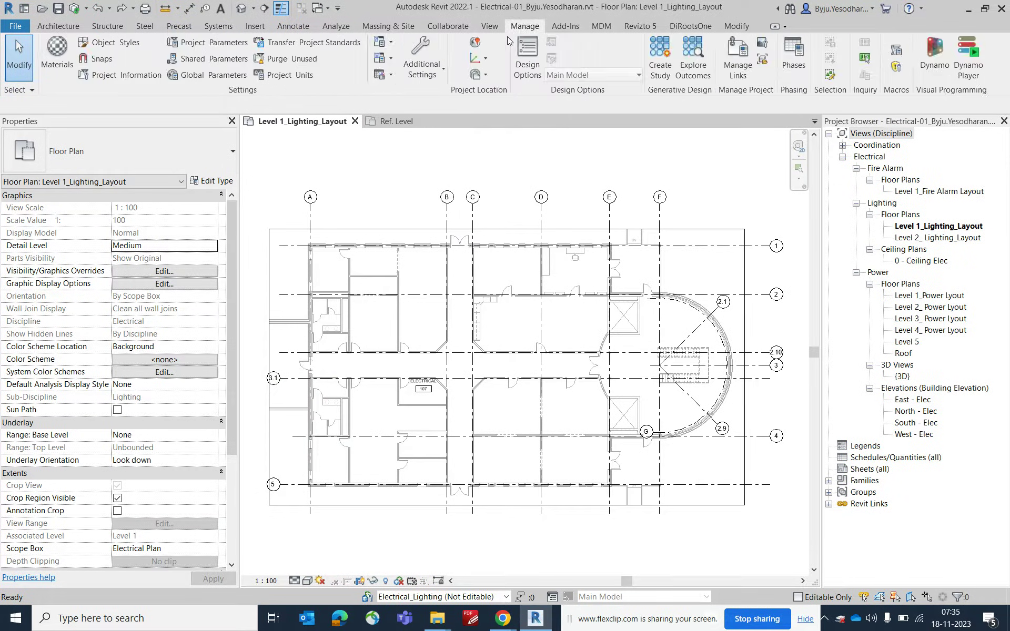
left_click(391, 59)
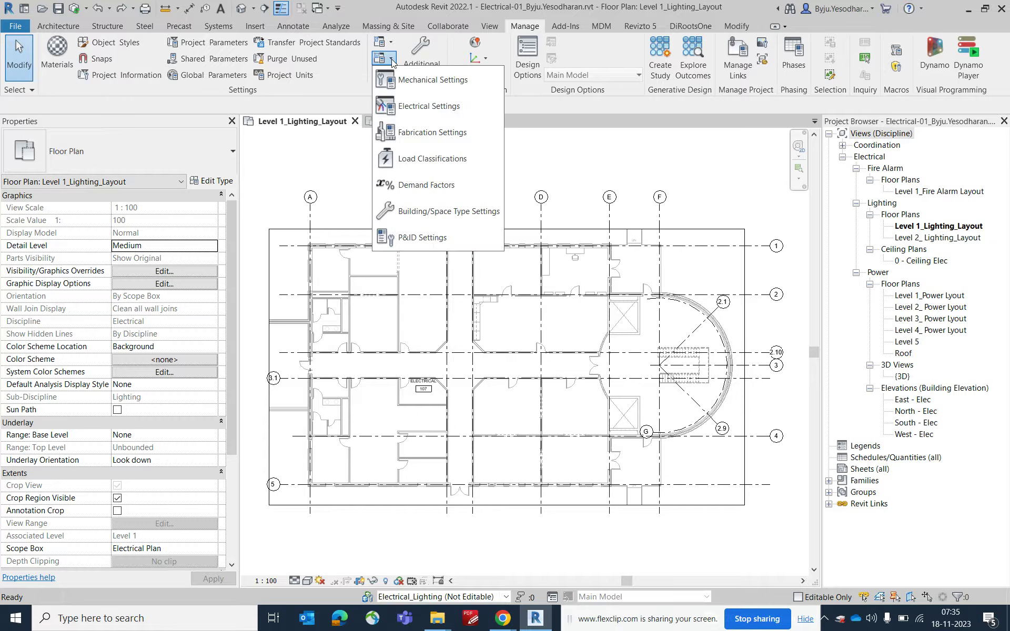
left_click(408, 108)
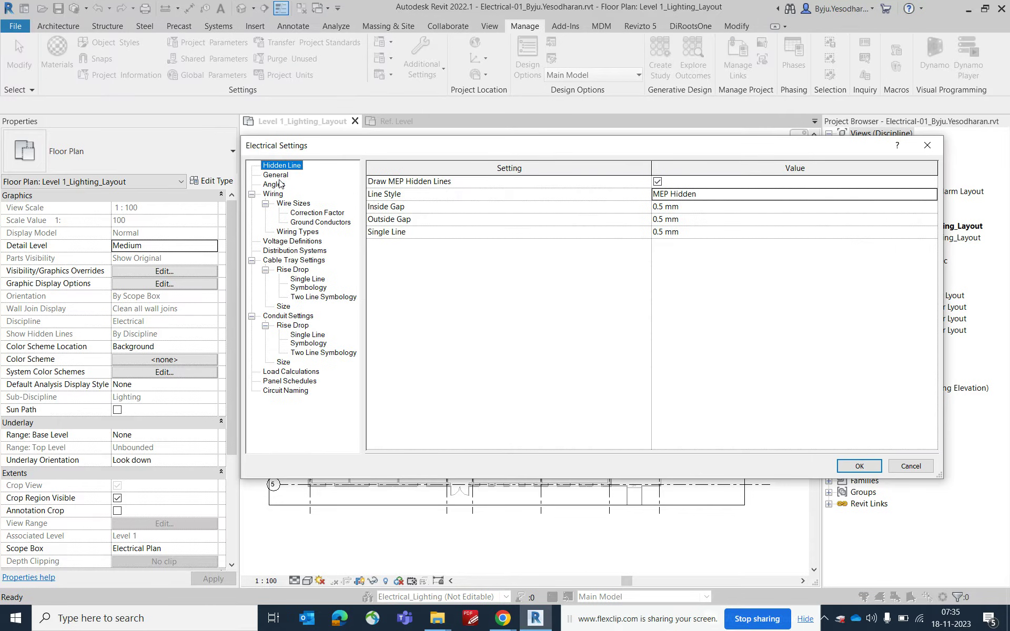
left_click(274, 184)
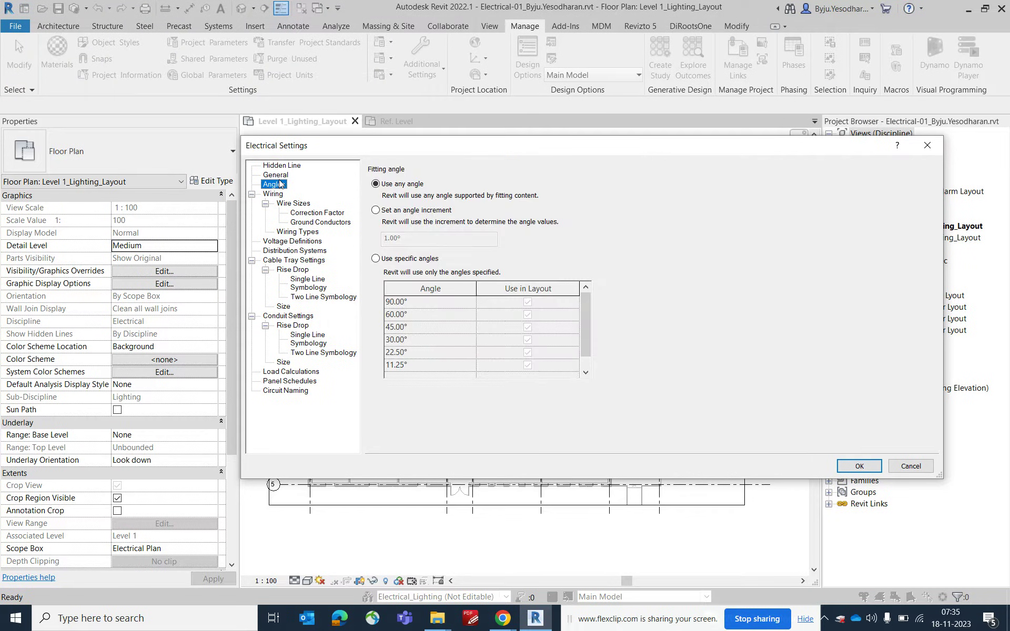
left_click(299, 213)
left_click(306, 222)
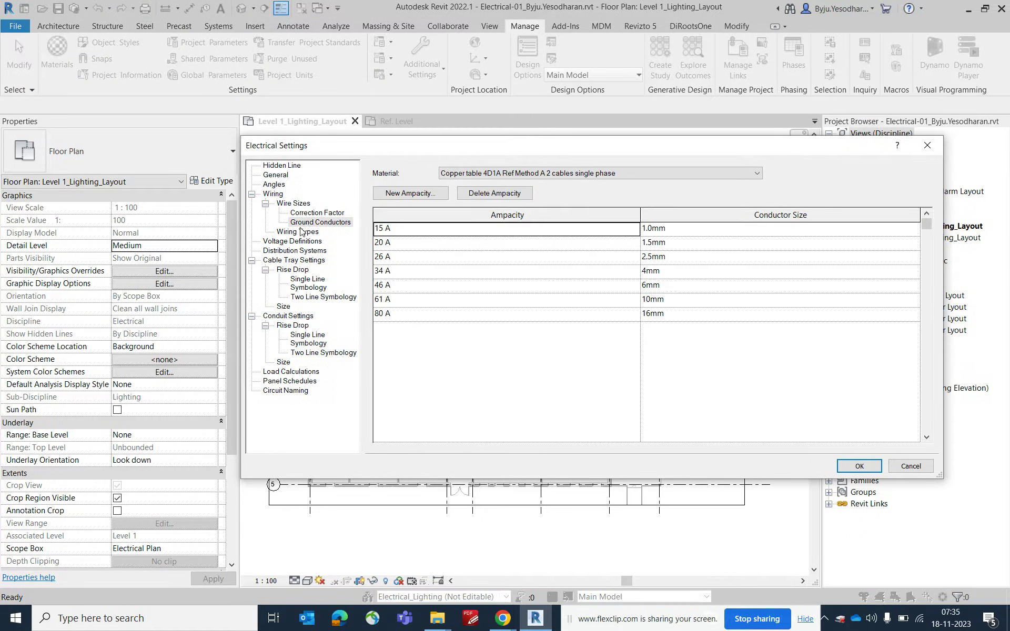
left_click(302, 233)
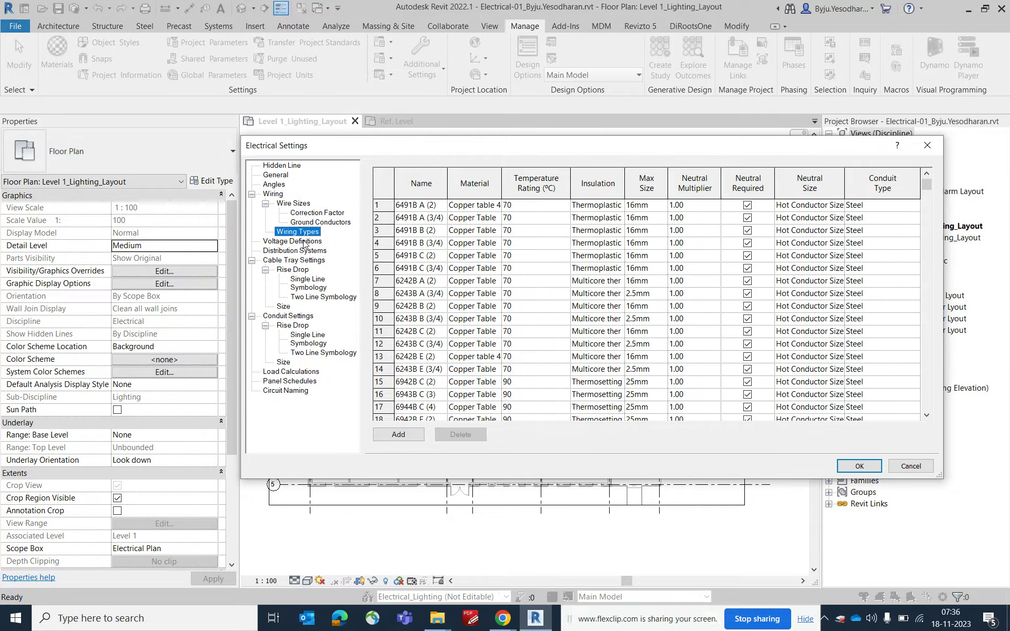
left_click(304, 251)
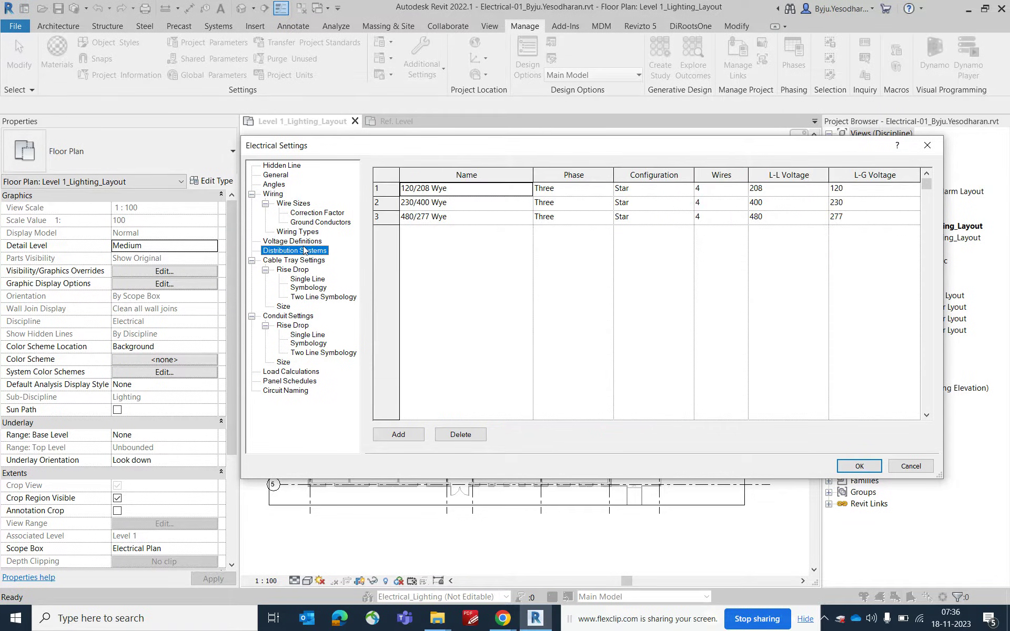
left_click(305, 242)
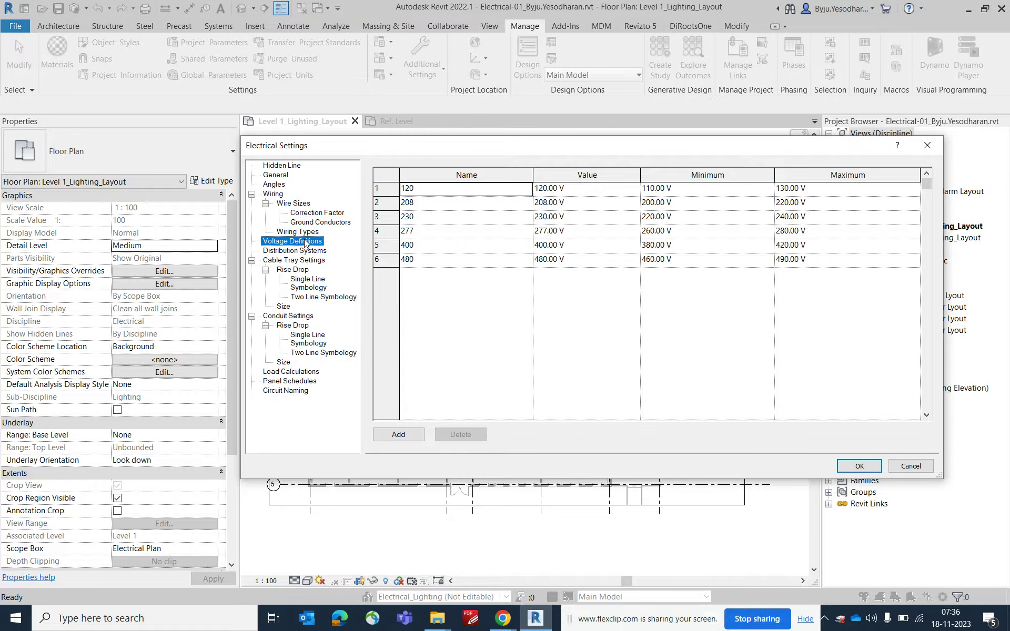
left_click(308, 251)
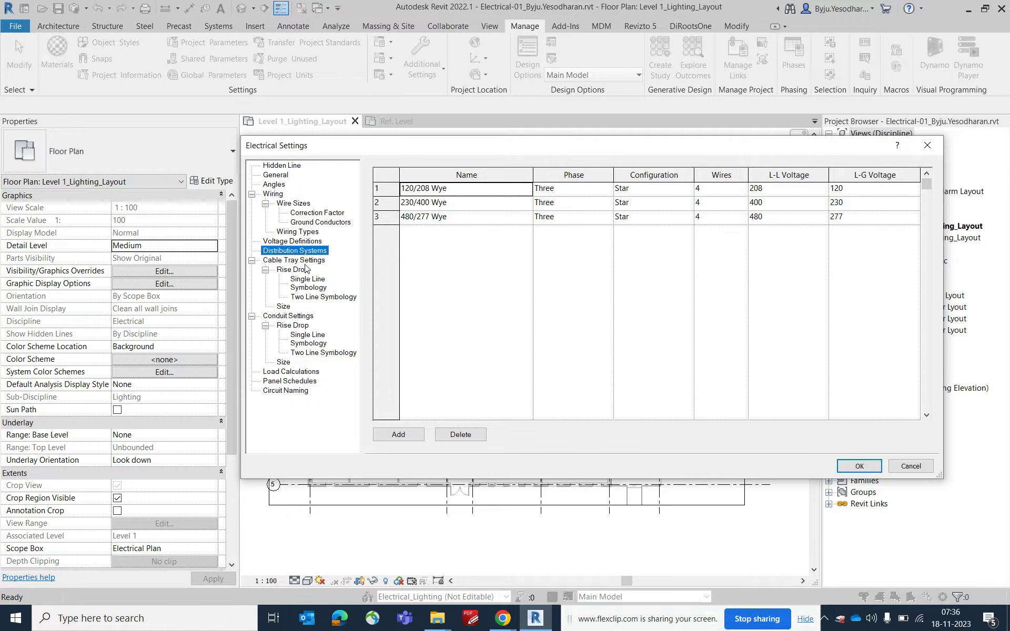
left_click(925, 146)
- Place a 400V MLO lighting and appliance panelboard of type DB-LP1 on the lower wall of Electrical room 107, about 1600 mm from grid B
middle_click_drag(510, 217, 562, 182)
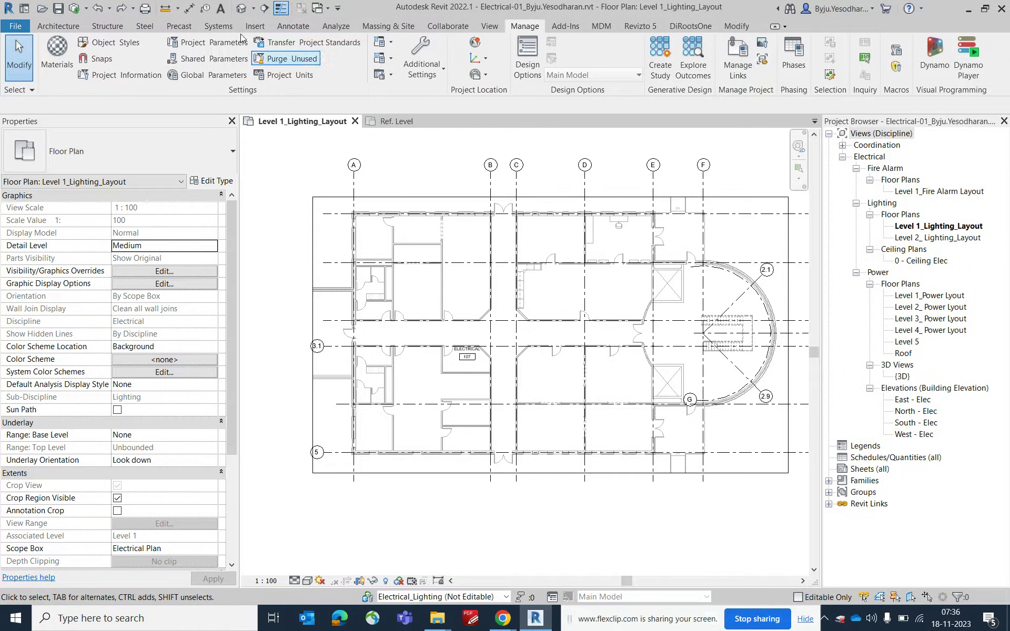
left_click(218, 25)
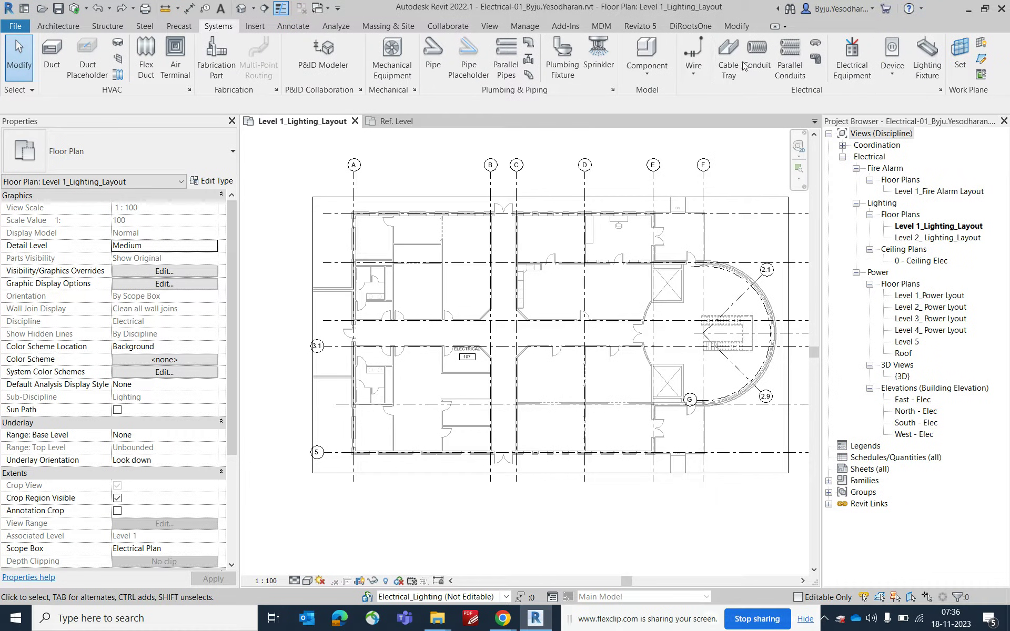
left_click(854, 57)
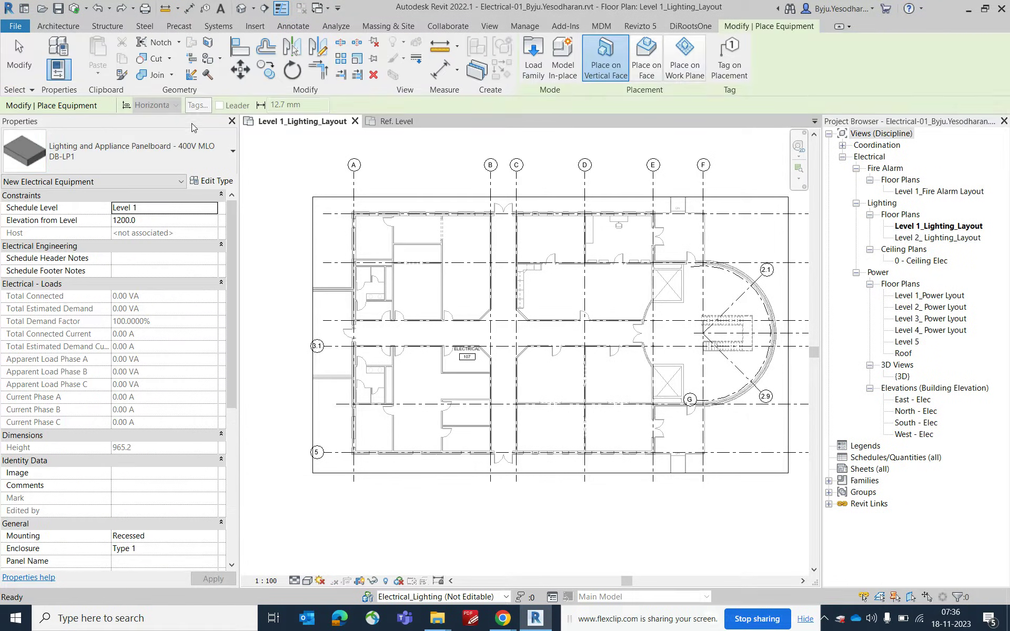
left_click(212, 181)
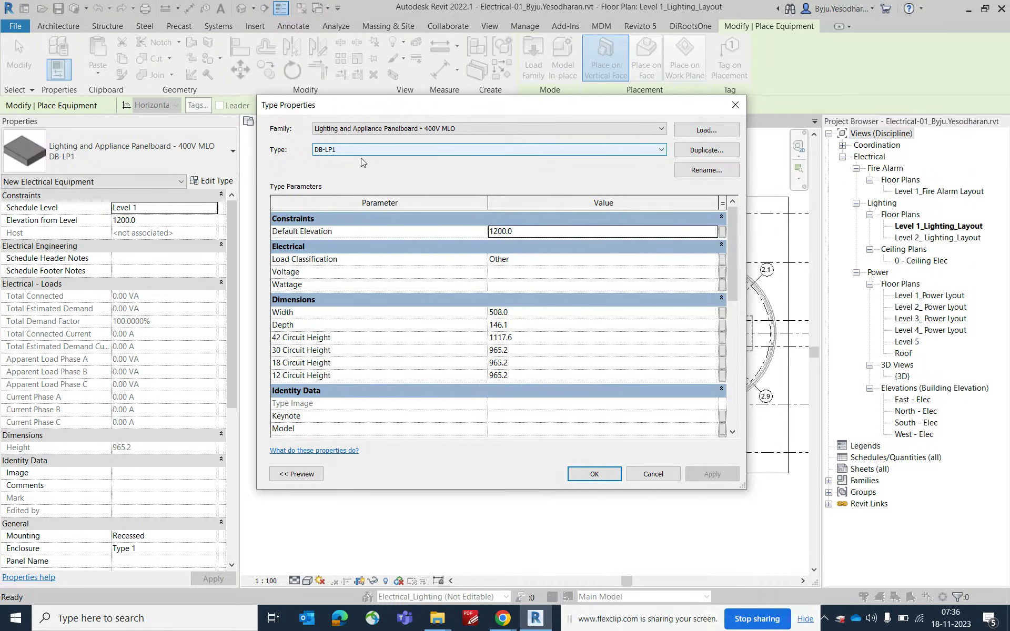
left_click(735, 106)
scroll(469, 363, "up", 3)
scroll(469, 362, "up", 5)
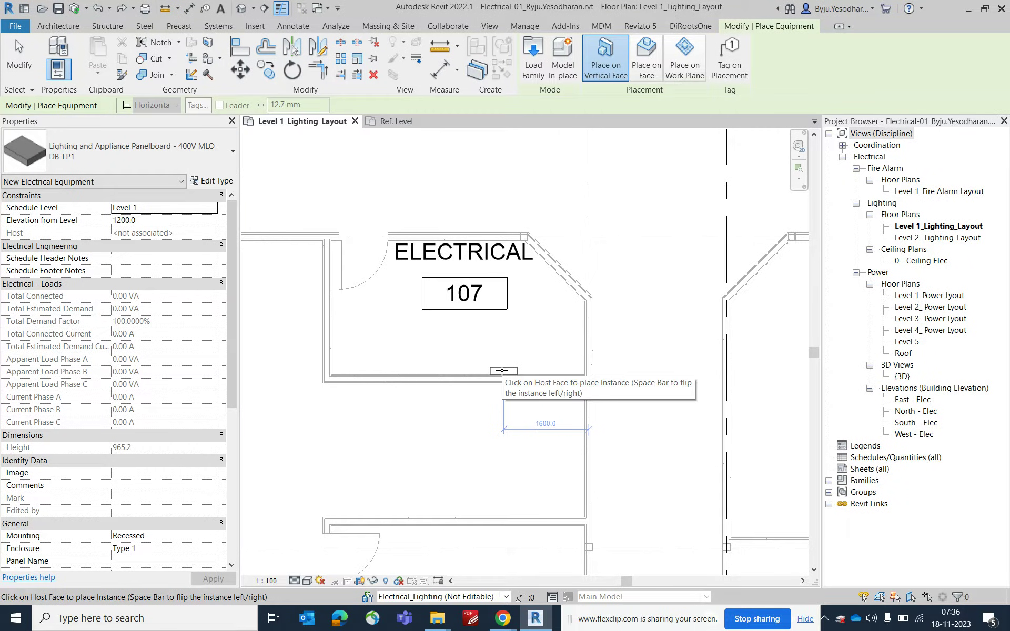
left_click(503, 371)
key("Escape")
key("Escape")
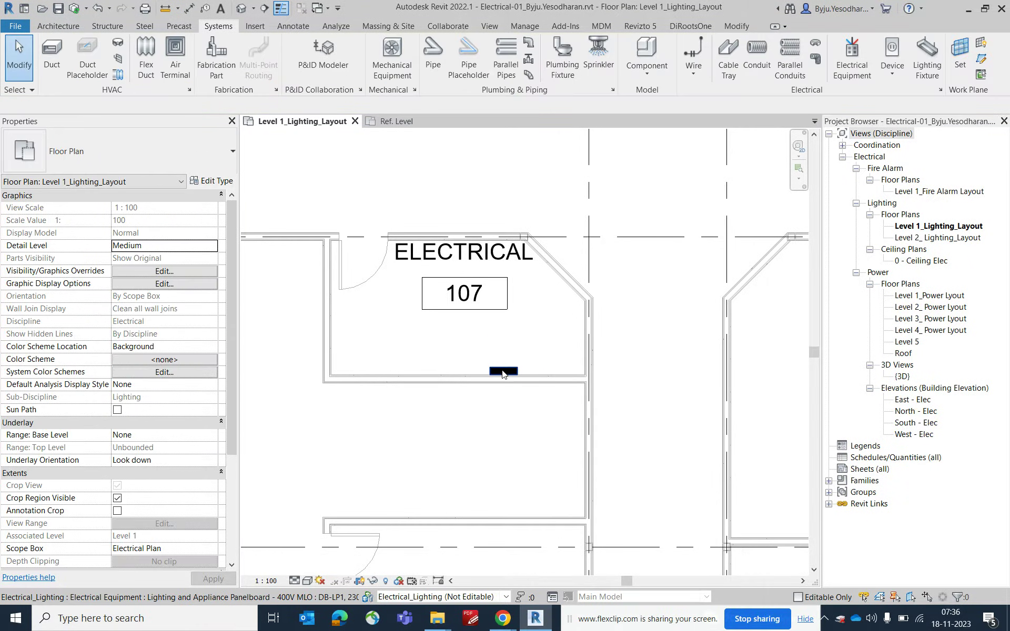
- Start a similar panelboard from the placed one and duplicate its type as DB-LP2
left_click(503, 371)
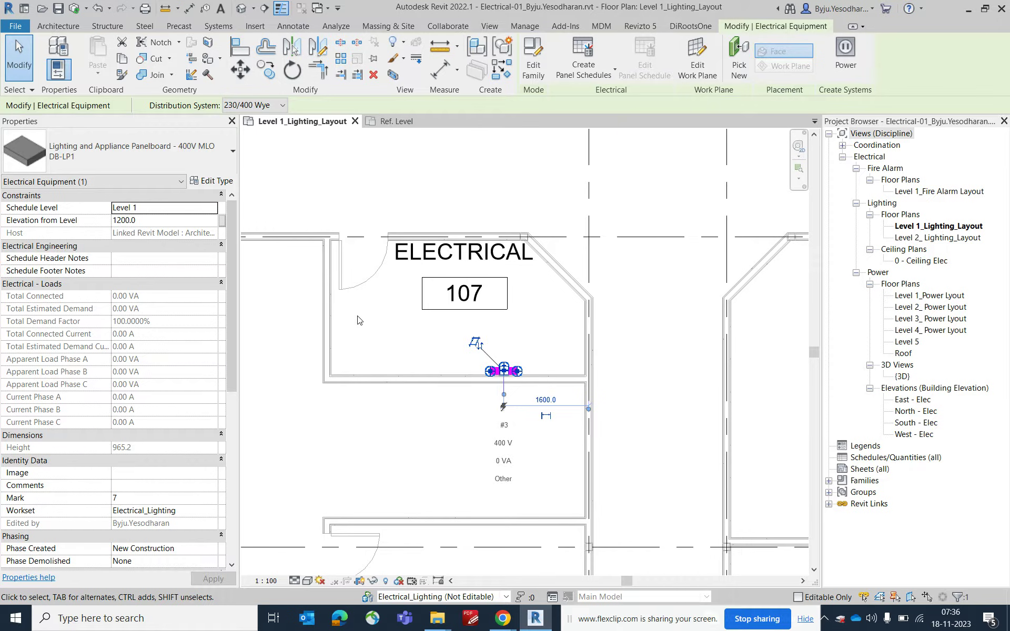
left_click(361, 322)
left_click(506, 372)
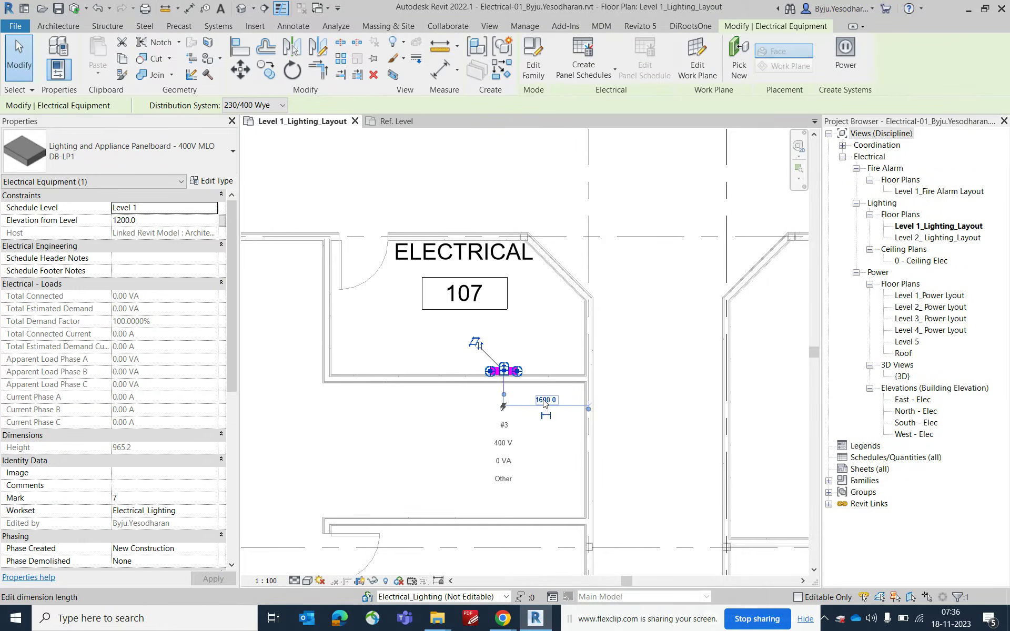
left_click(500, 70)
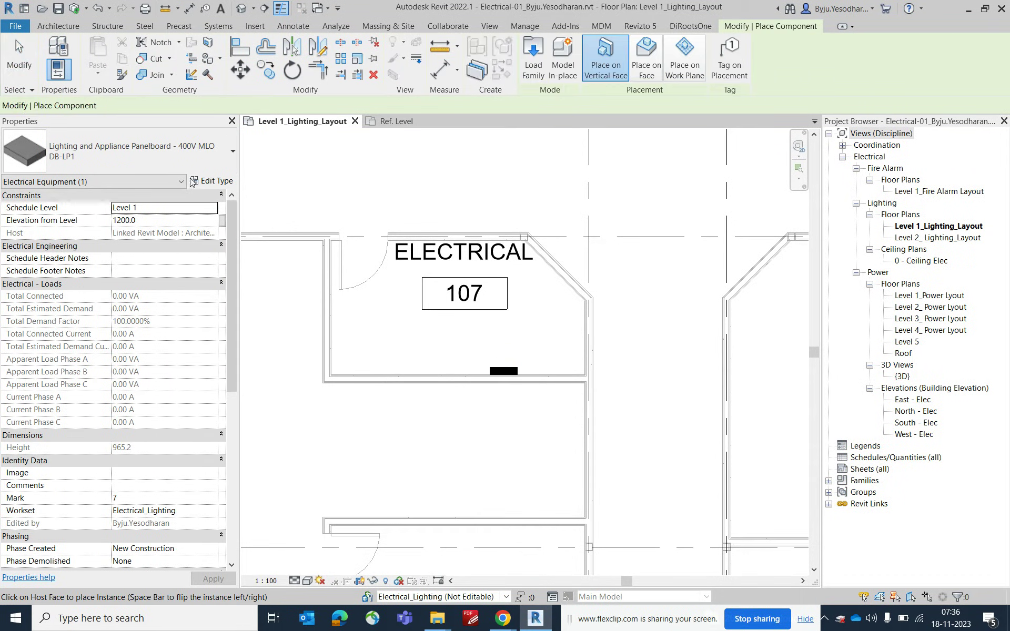
left_click(212, 182)
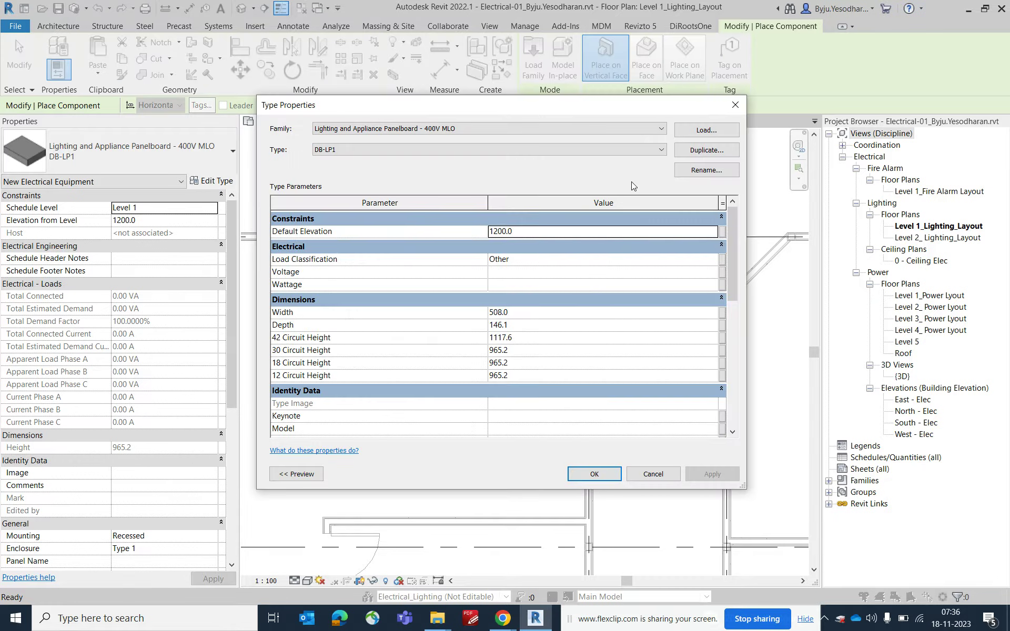
left_click(701, 152)
left_click_drag(425, 246, 444, 247)
type("2")
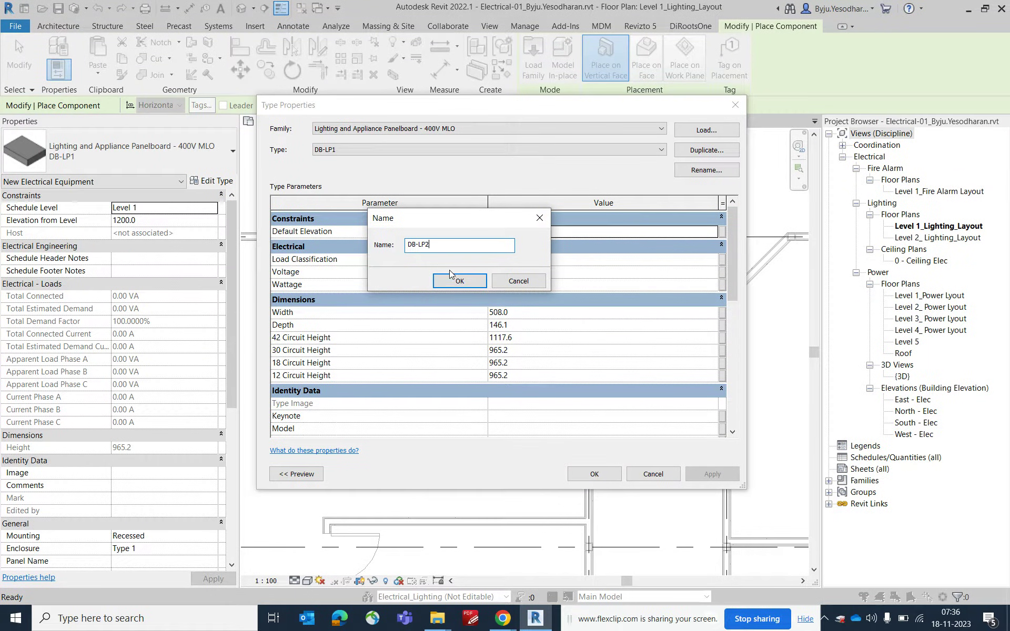
left_click(460, 282)
left_click(593, 474)
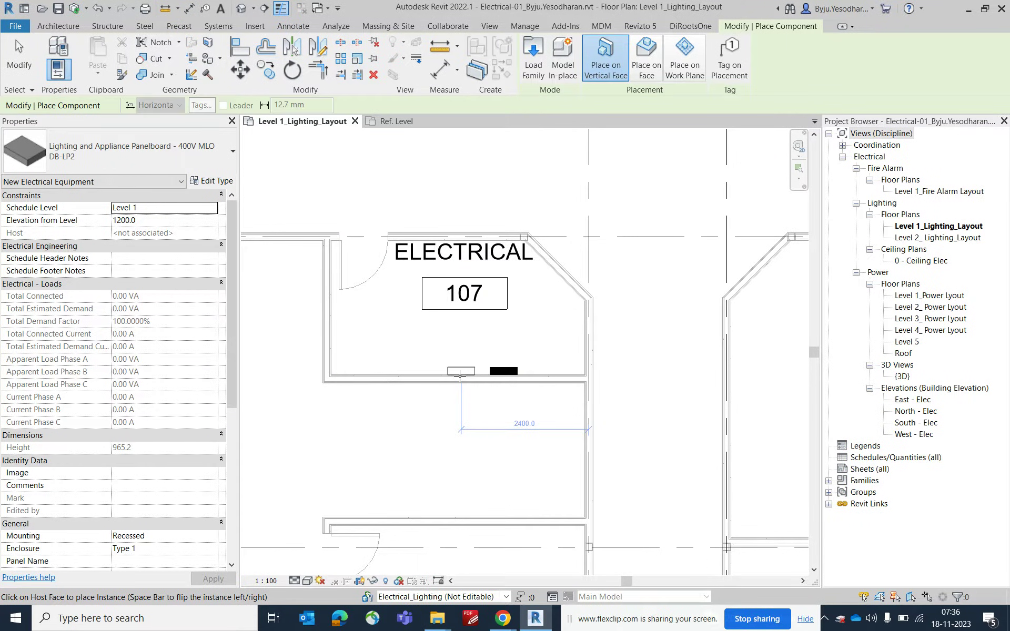
- Place the DB-LP2 panelboard on the same wall beside the DB-LP1 panelboard, about 2300 mm from grid B
scroll(468, 375, "up", 1)
left_click(468, 375)
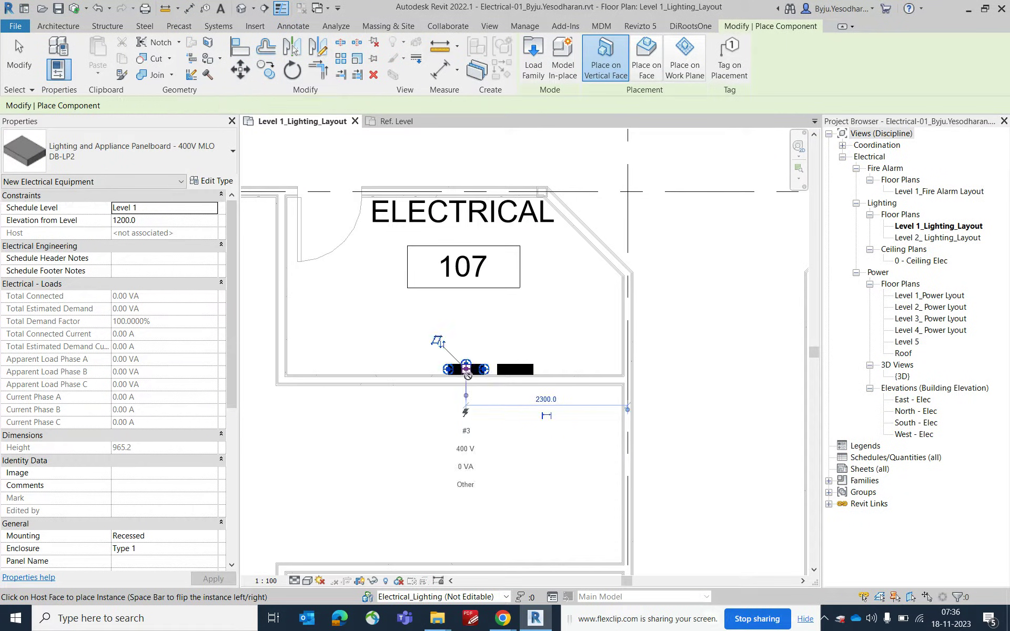
key("Escape")
key("Escape")
scroll(466, 379, "down", 2)
middle_click_drag(450, 403, 539, 341)
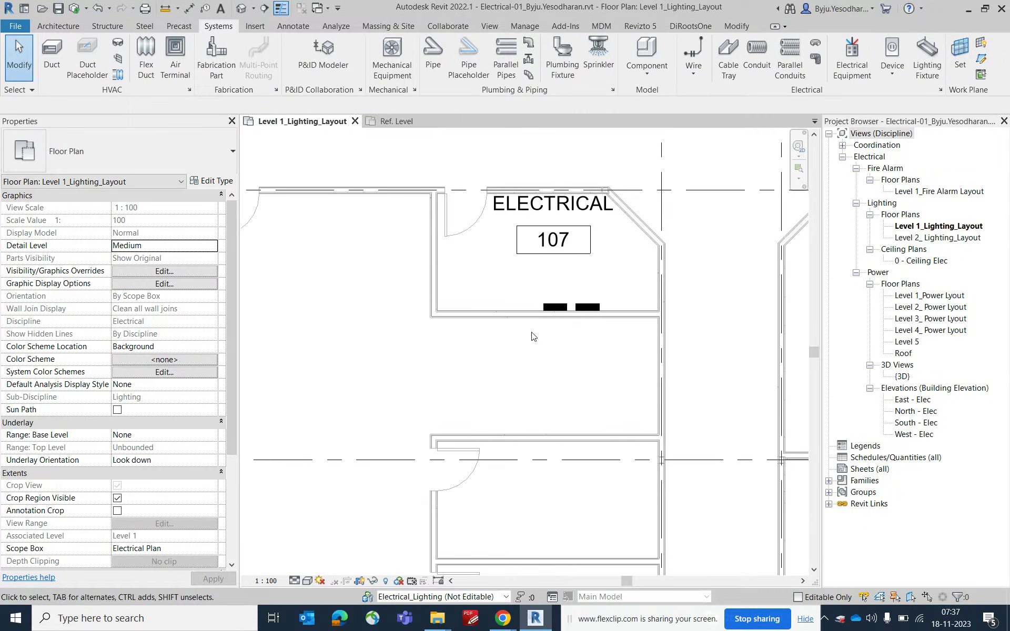
- Set the panel name of the DB-LP2 panelboard in Electrical room 107 to DB-LP2
left_click_drag(521, 299, 573, 332)
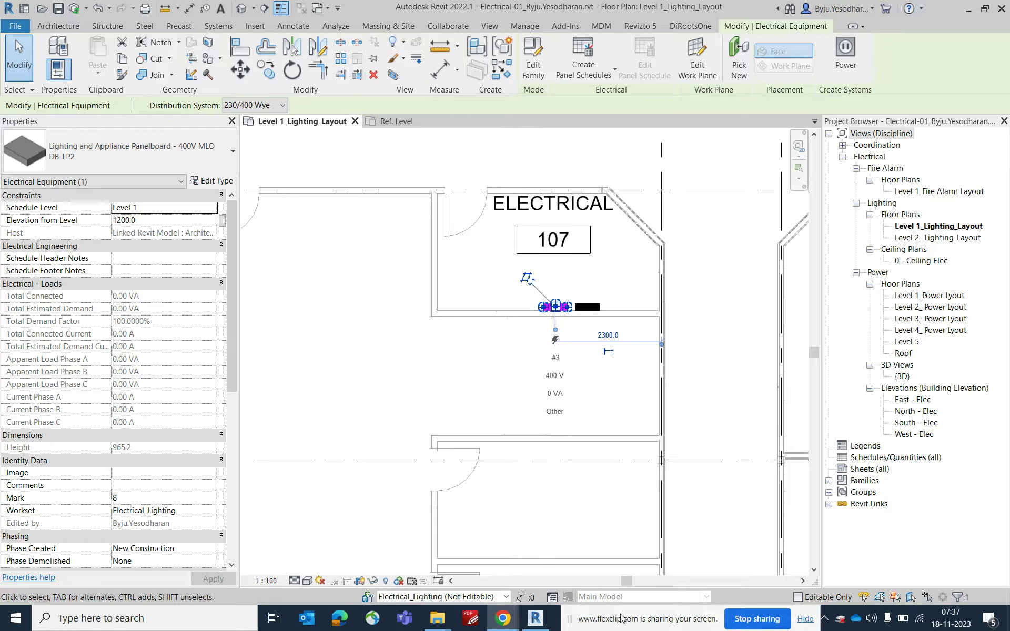
left_click_drag(627, 626, 647, 629)
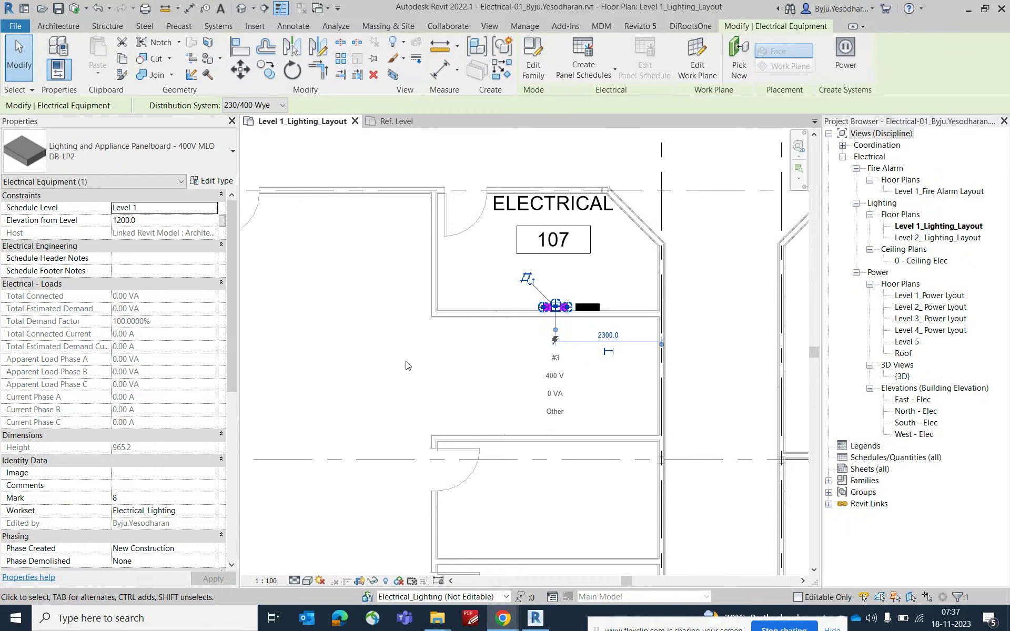
scroll(179, 362, "down", 2)
scroll(178, 362, "down", 5)
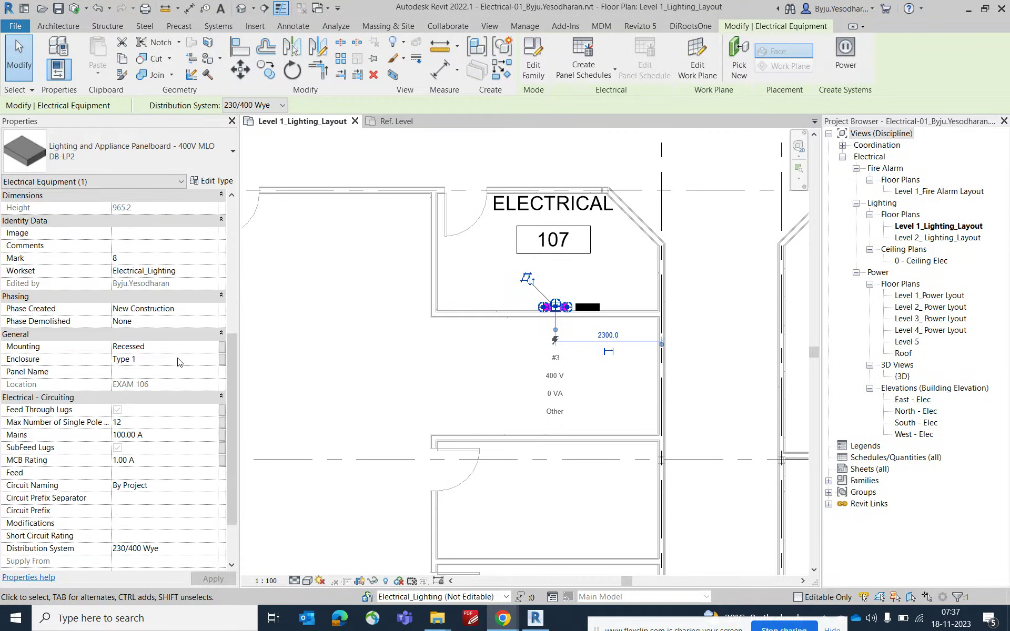
left_click(145, 309)
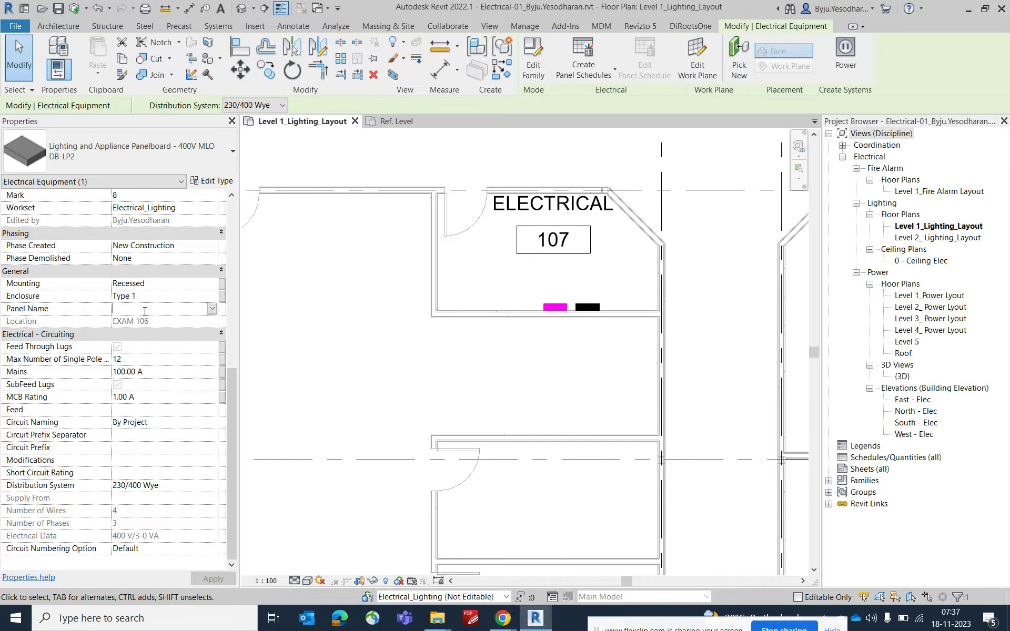
type("db")
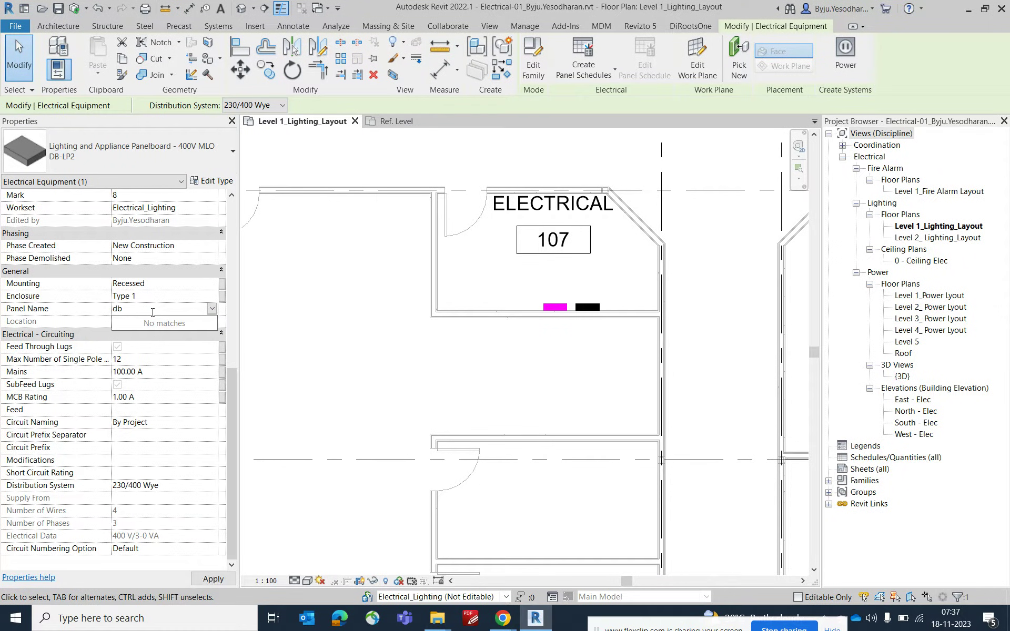
key("BackSpace")
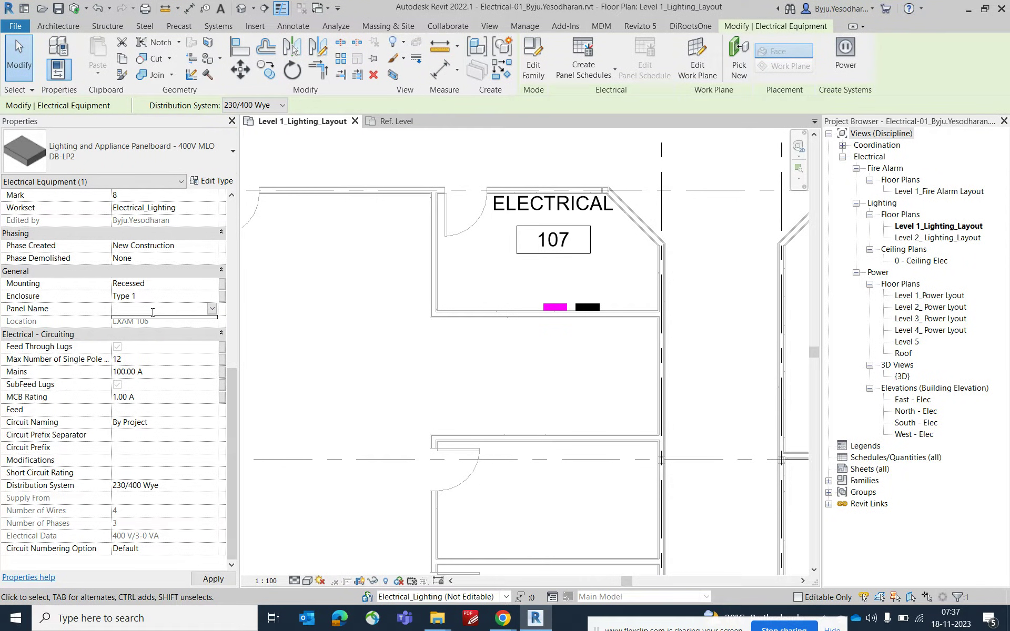
type("DB-LP2")
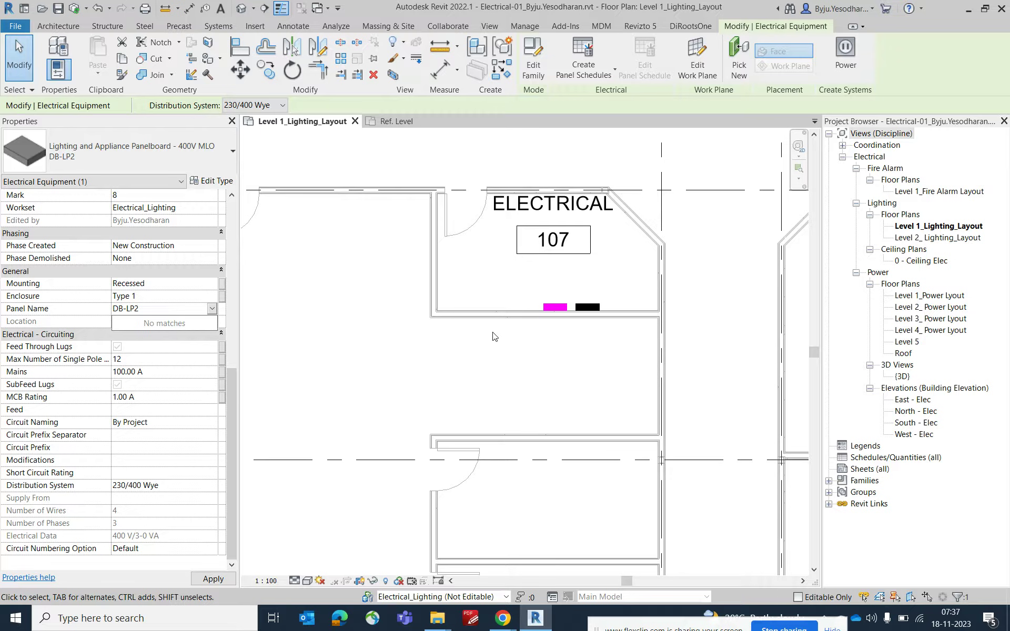
- Set the panel name of the DB-LP1 type panelboard in Electrical room 107 to DB-LP-1
left_click(589, 309)
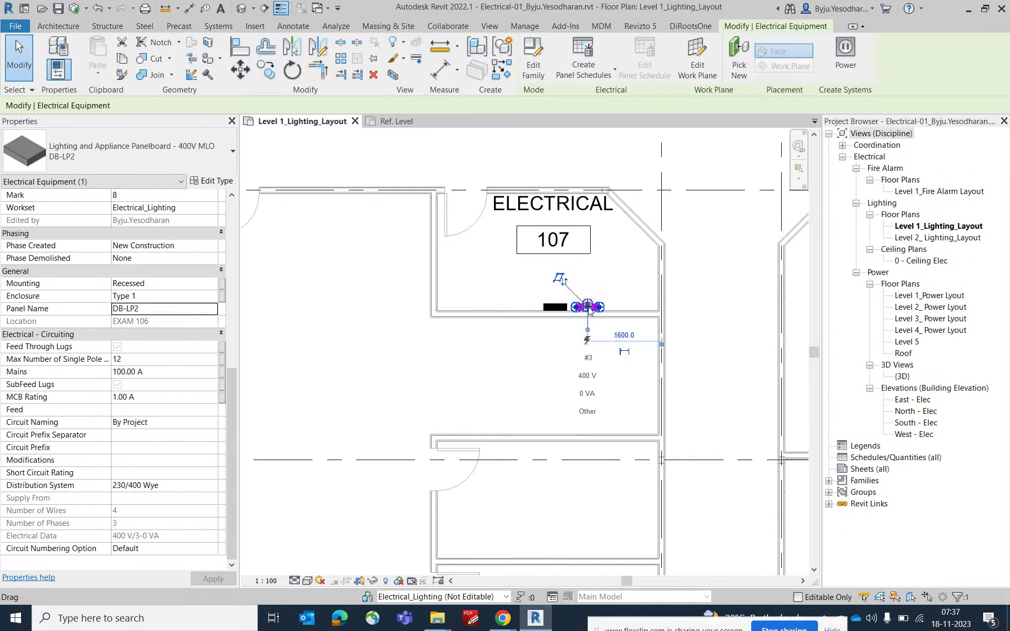
left_click(140, 310)
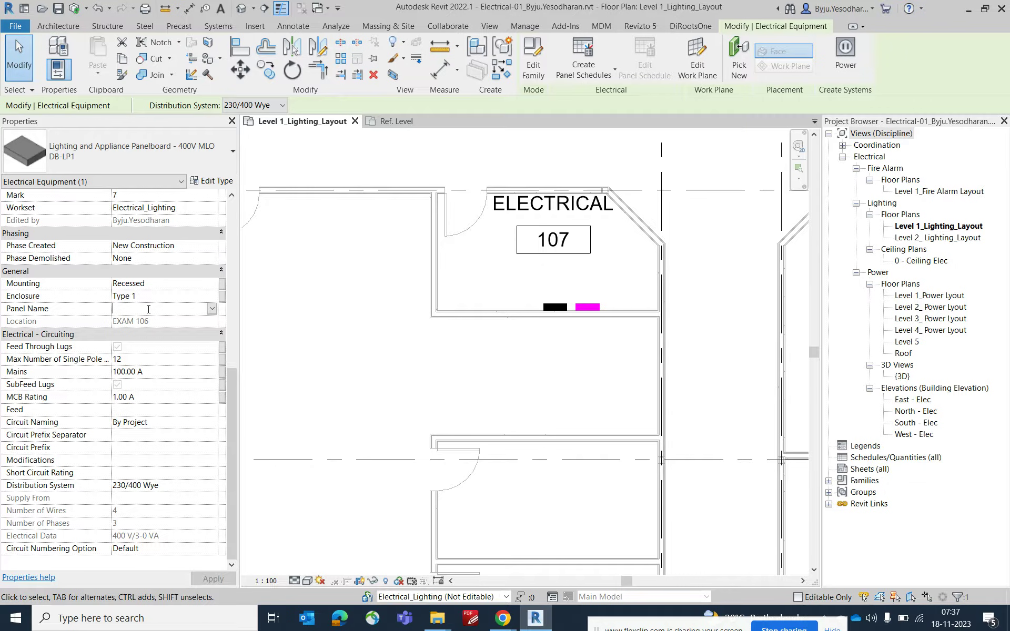
type("DB")
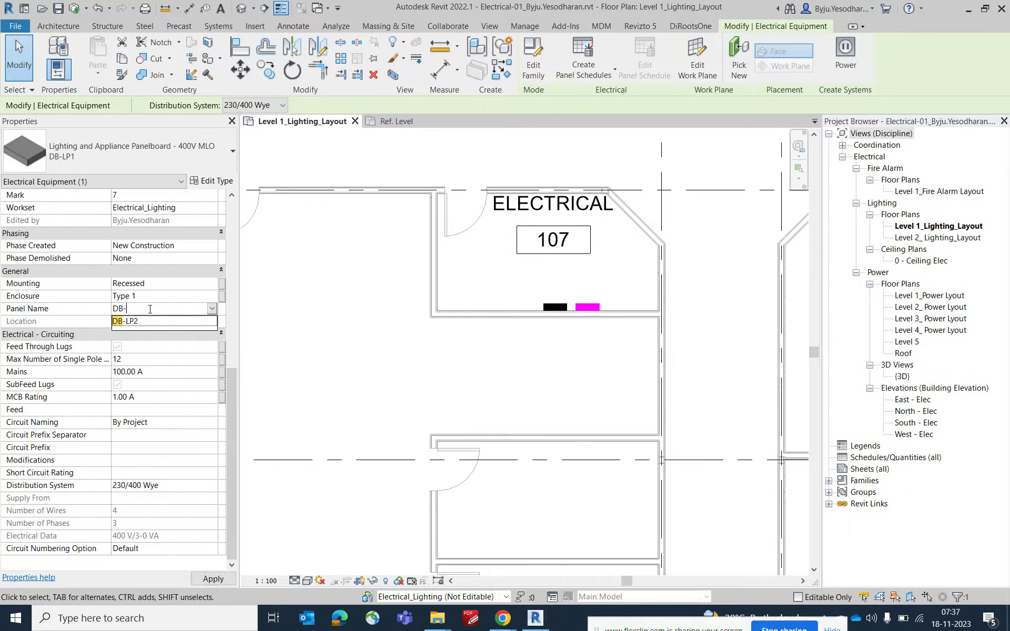
type("-LP-")
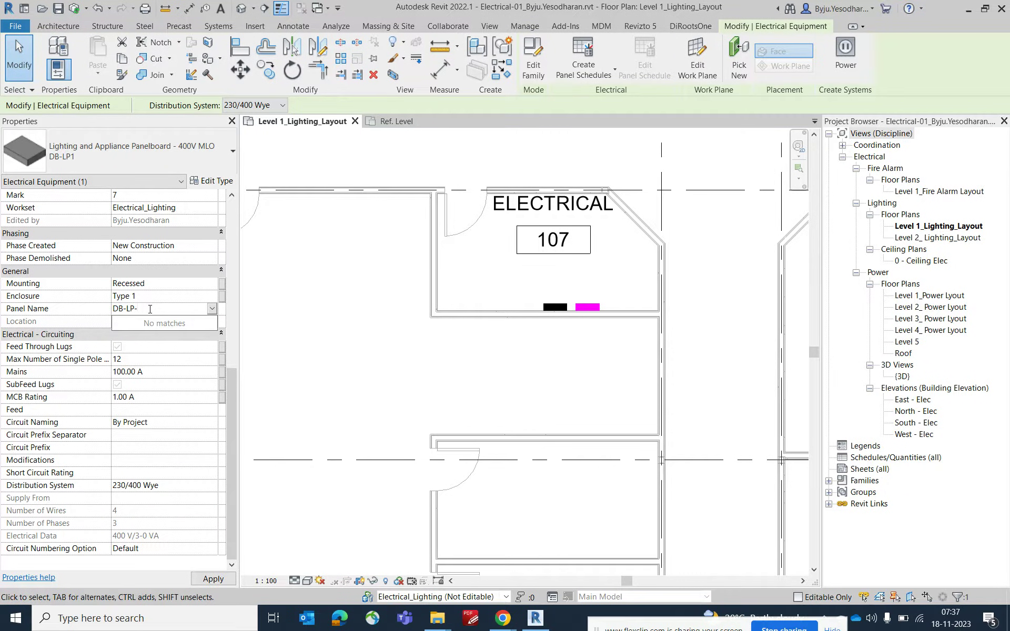
type("1")
key("Return")
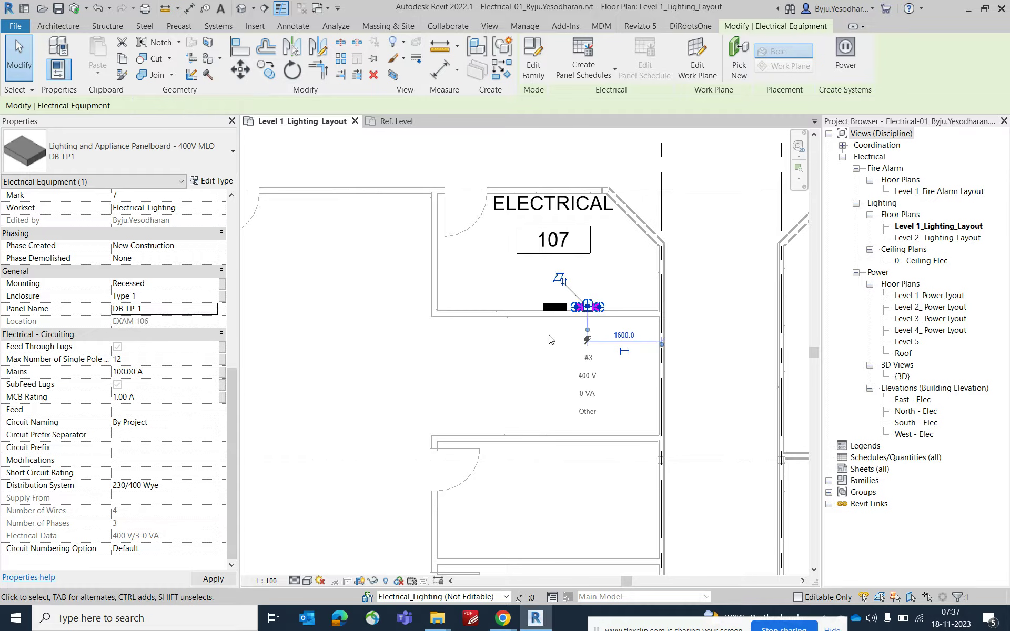
left_click(479, 360)
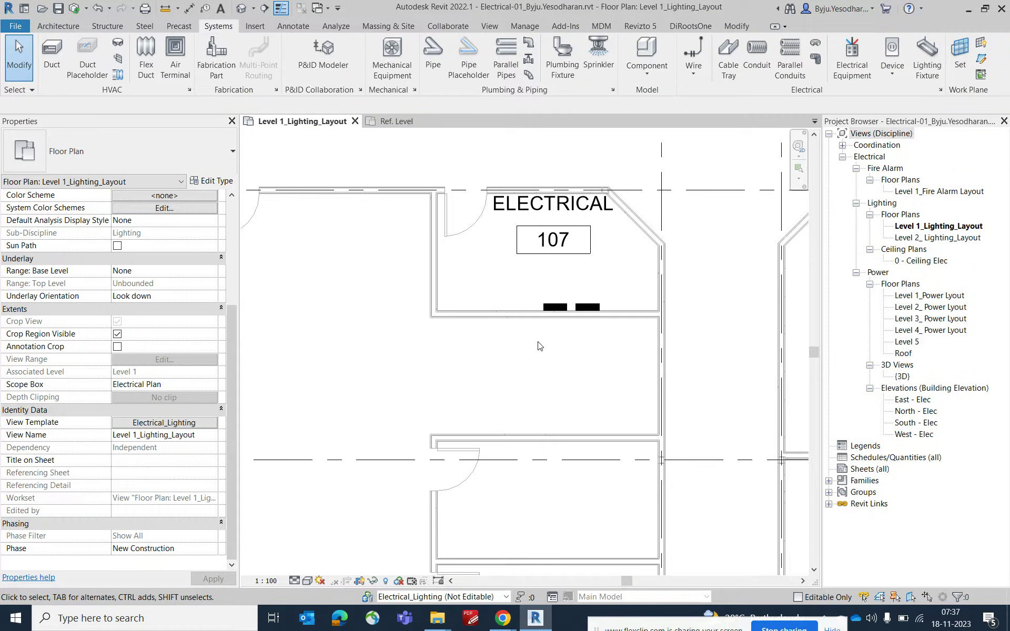
- Tag both panelboards in Electrical room 107 by category, with leaders
key("t")
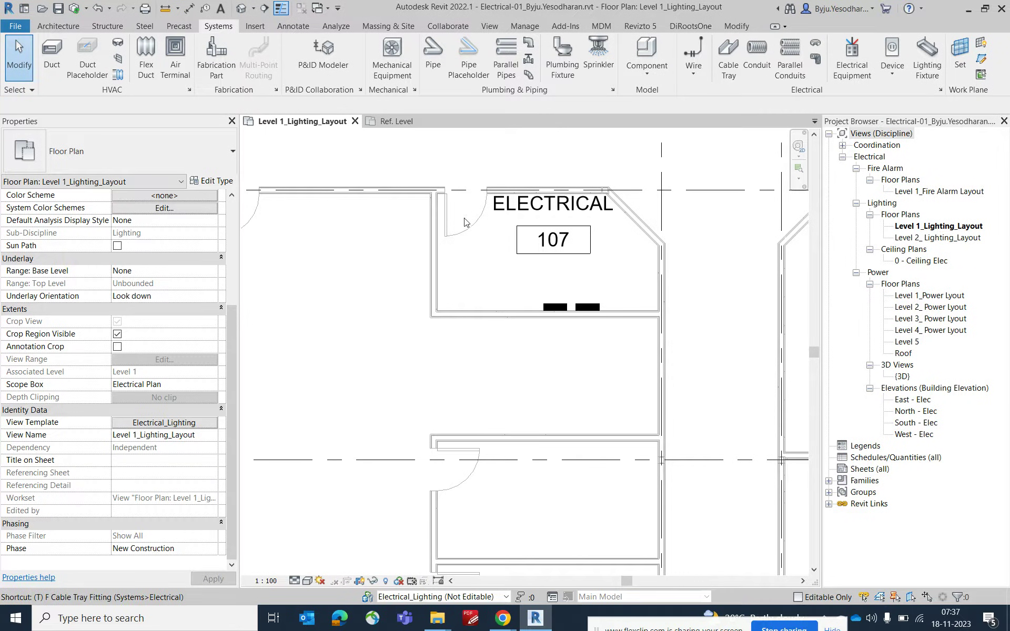
left_click(296, 26)
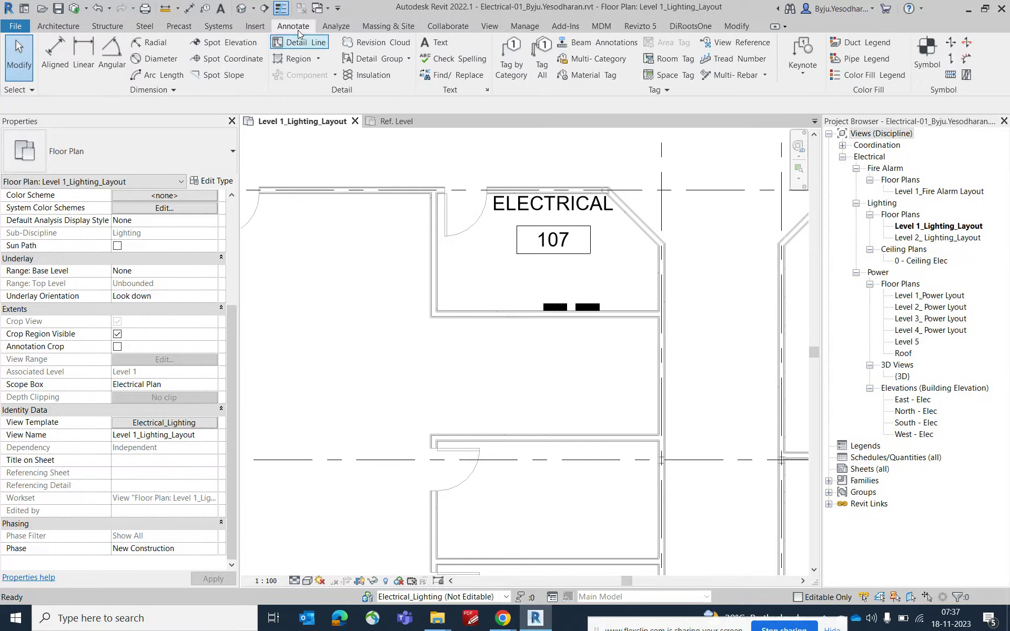
left_click(506, 51)
scroll(542, 310, "up", 2)
left_click(547, 299)
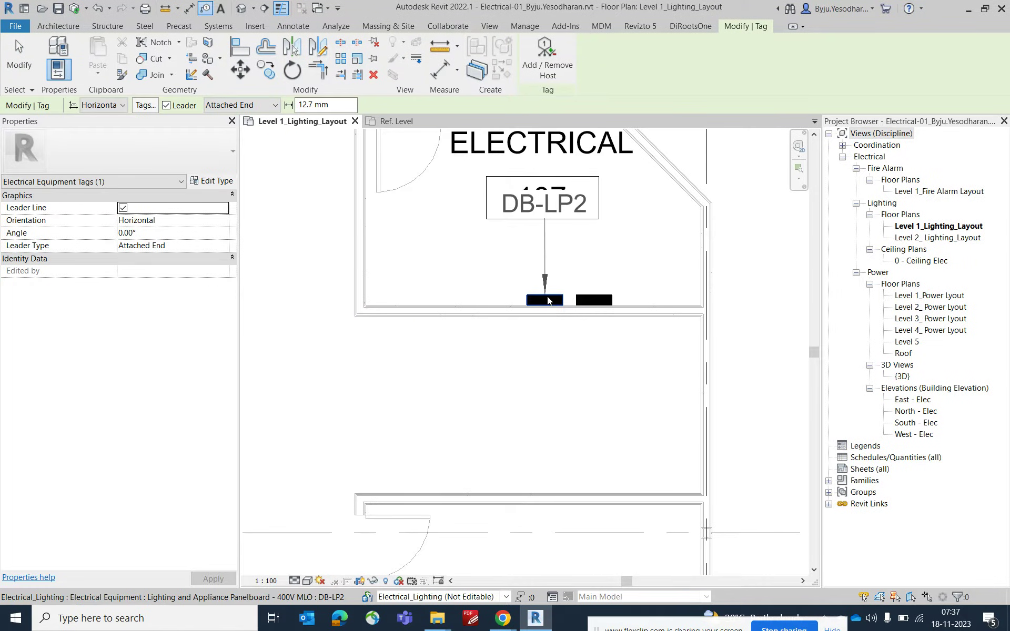
left_click(591, 299)
left_click(591, 300)
key("Escape")
key("Escape")
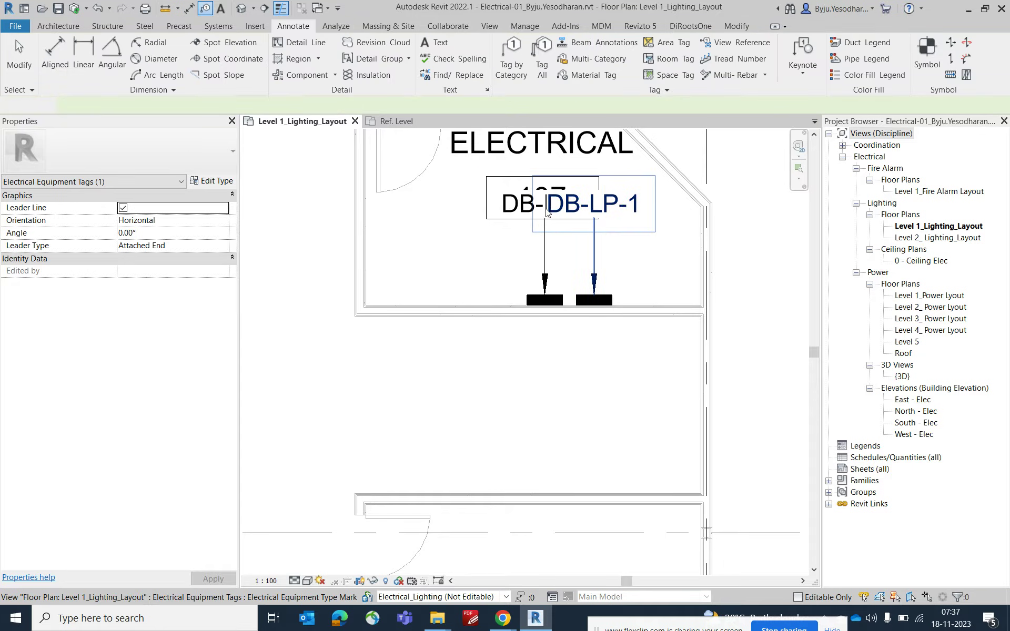
- Give the DB-LP2 tag a Free End leader, move the tag below room 107's lower wall and bend the leader at a right angle
left_click(544, 254)
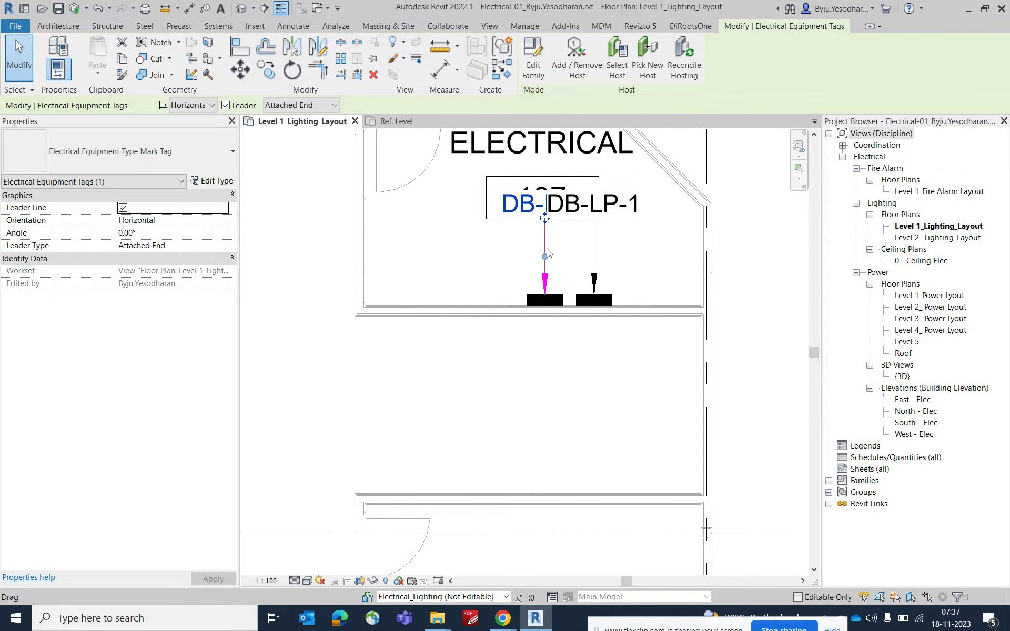
left_click(307, 108)
left_click(284, 126)
left_click_drag(545, 219, 426, 387)
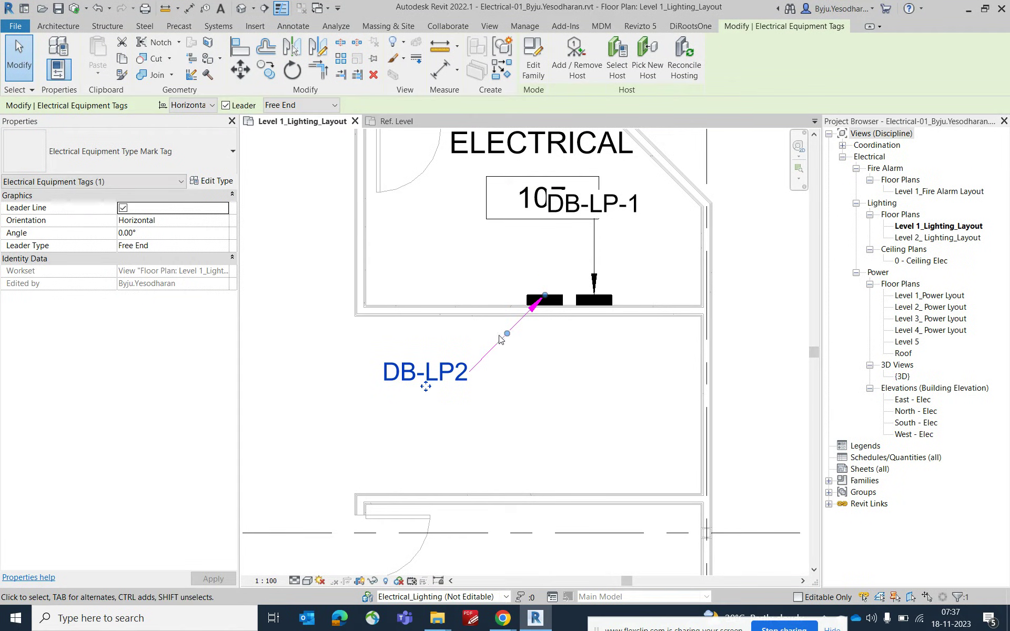
mouse_move(507, 334)
left_mouse_down()
mouse_move(532, 372)
mouse_move(545, 373)
left_mouse_up()
left_click_drag(544, 304, 544, 305)
left_click(582, 334)
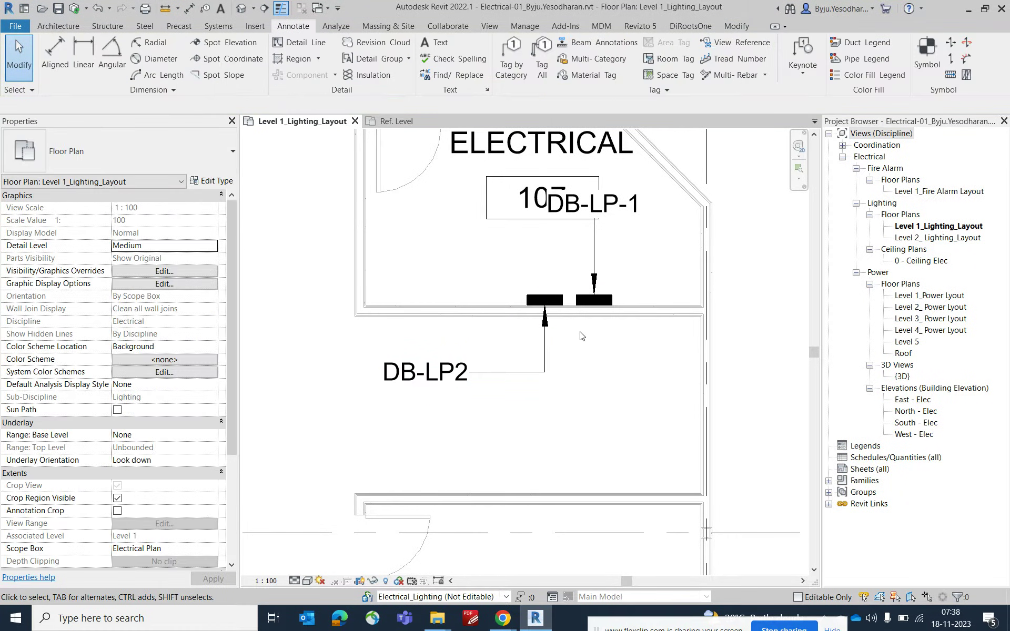
- Move the DB-LP-1 tag directly below the DB-LP2 tag and bend its leader at a right angle to the panelboard
scroll(595, 280, "down", 1)
left_click(584, 240)
left_click_drag(590, 246, 467, 393)
left_click_drag(546, 353, 590, 383)
left_click(613, 360)
scroll(613, 360, "down", 3)
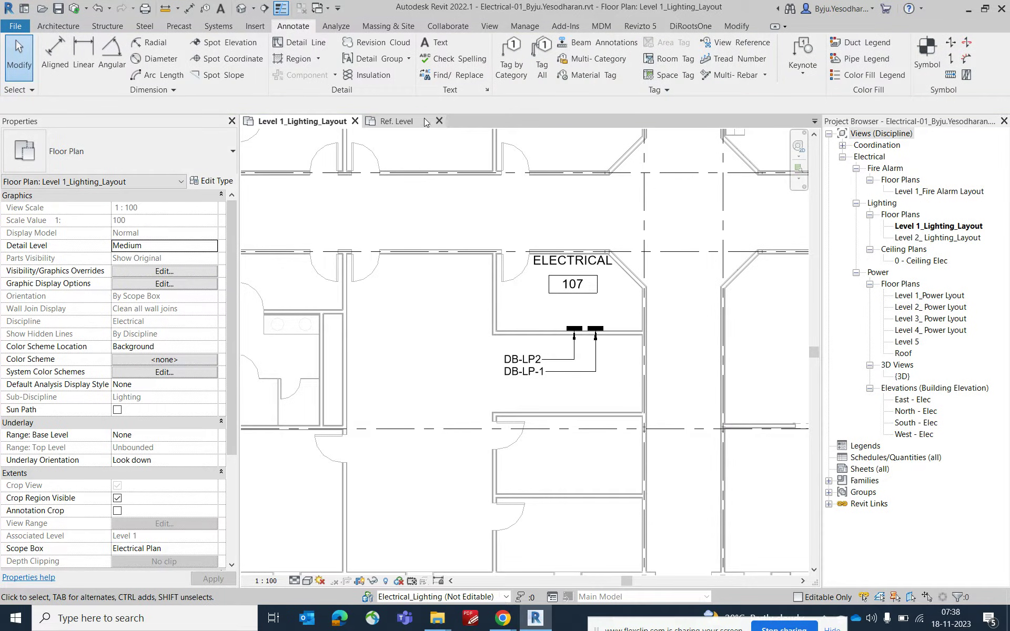
- Examine the EAE_PANLOR_SA_27W lighting fixture family in 3D and the load properties of its electrical connector
left_click(392, 121)
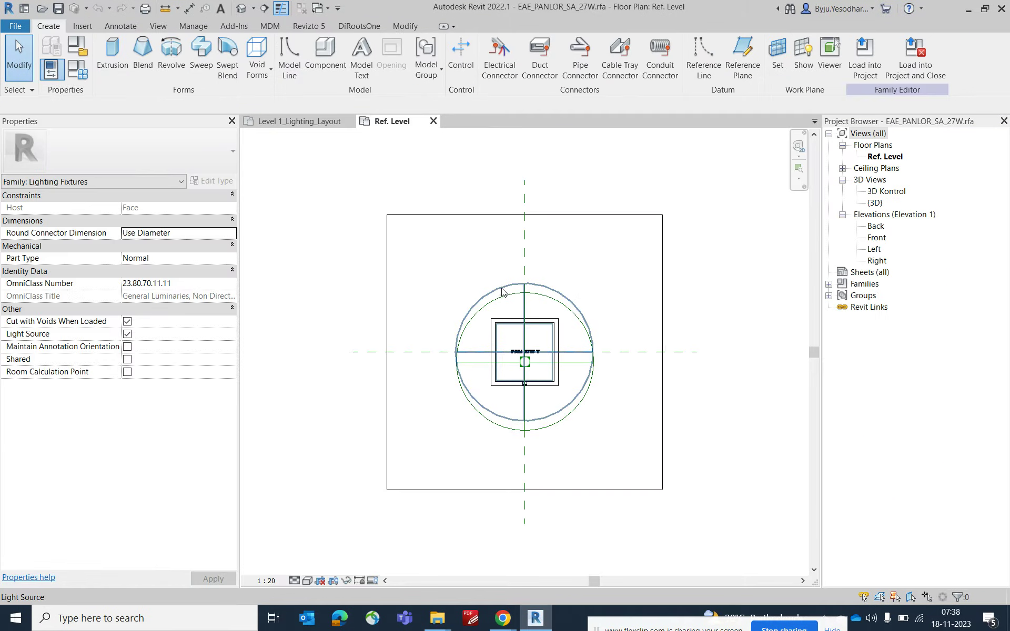
double_click(874, 204)
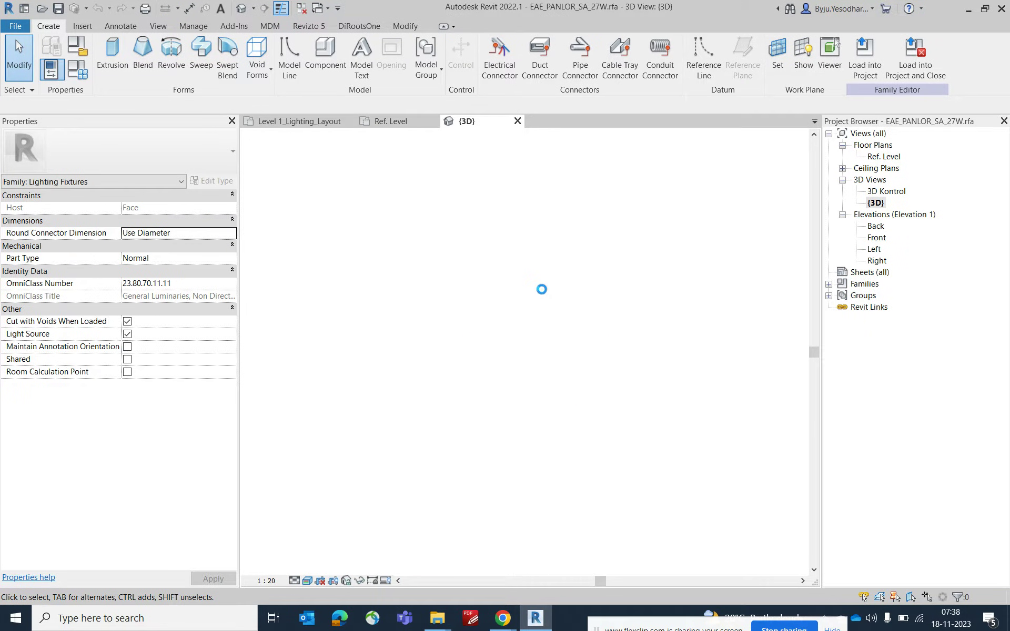
scroll(528, 364, "up", 5)
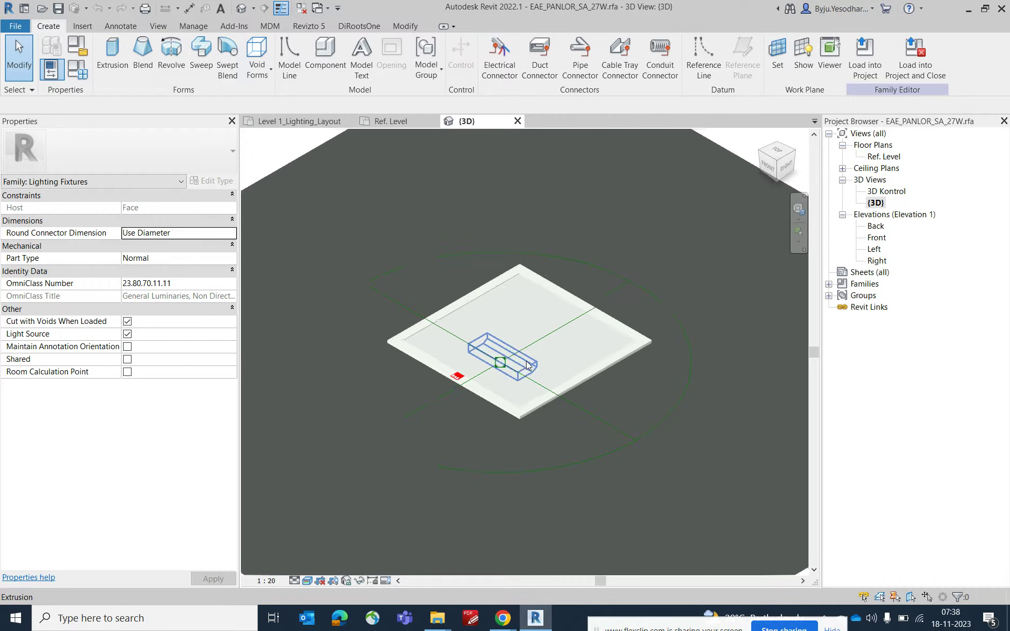
scroll(545, 330, "down", 4)
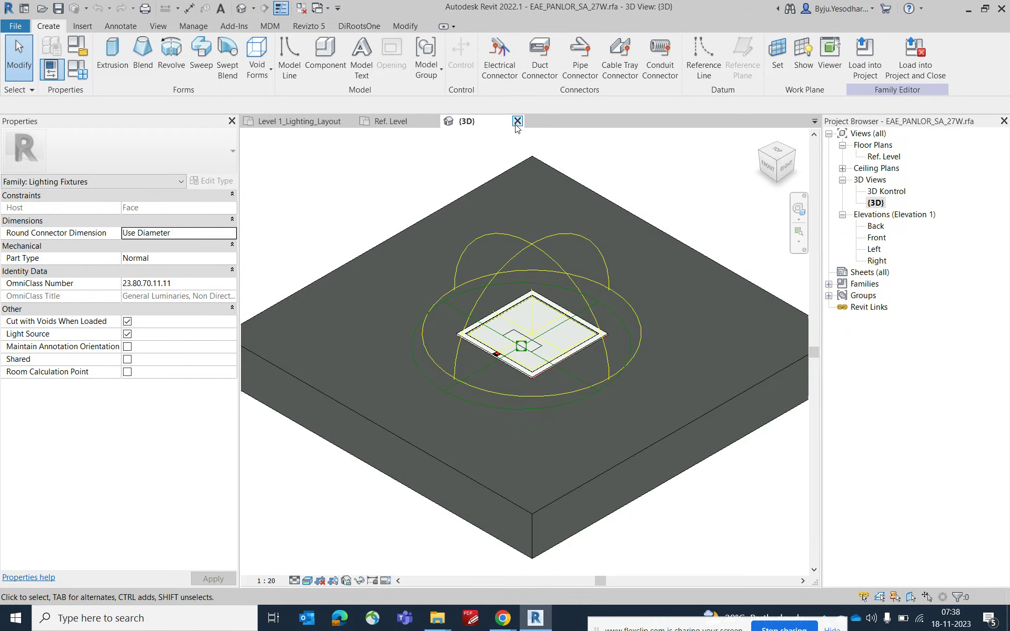
left_click(517, 121)
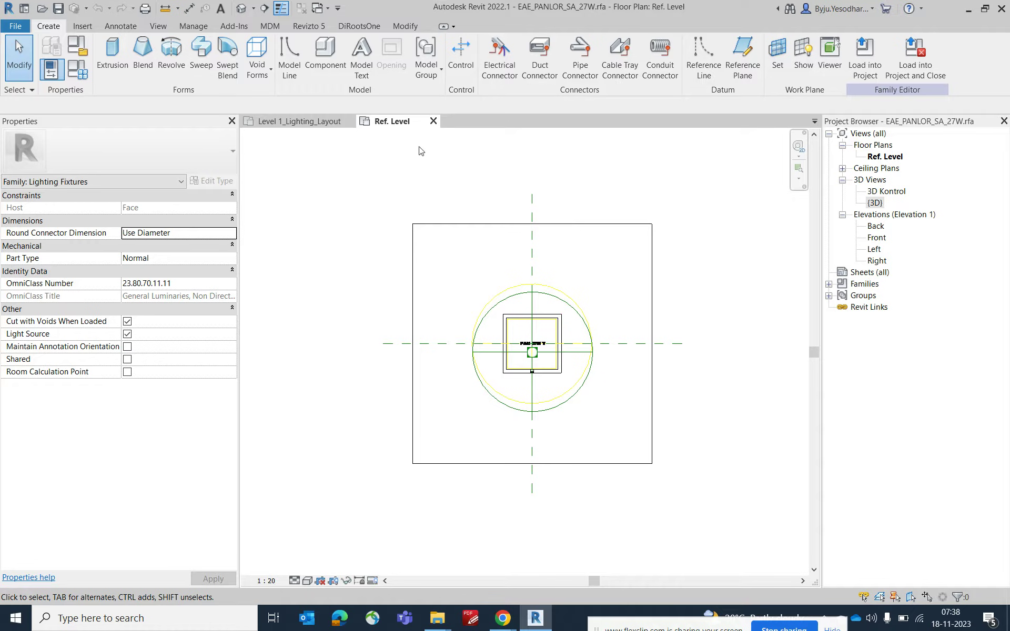
left_click(583, 395)
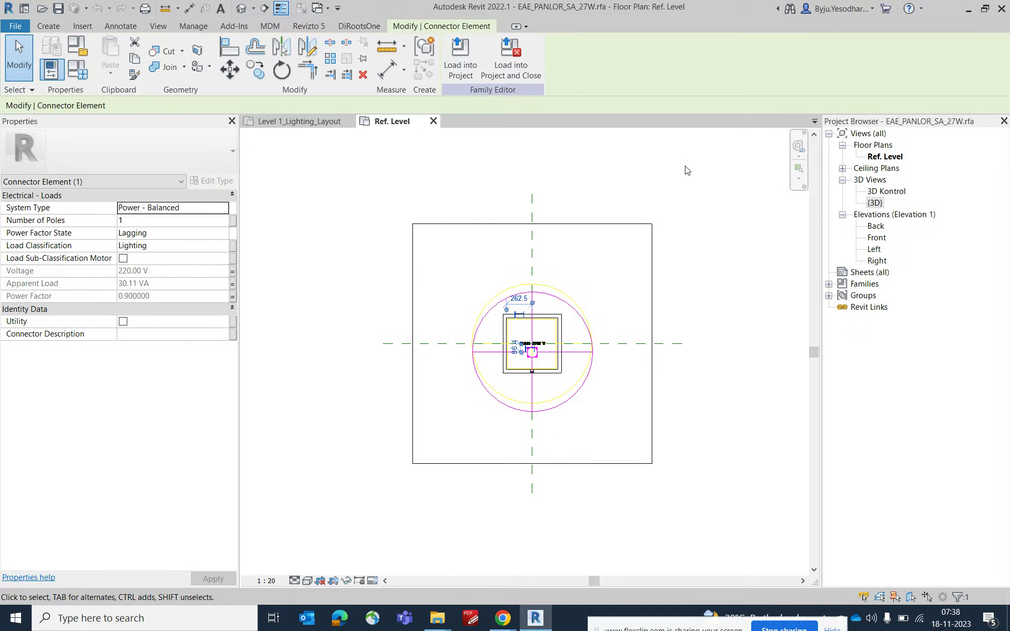
key("Escape")
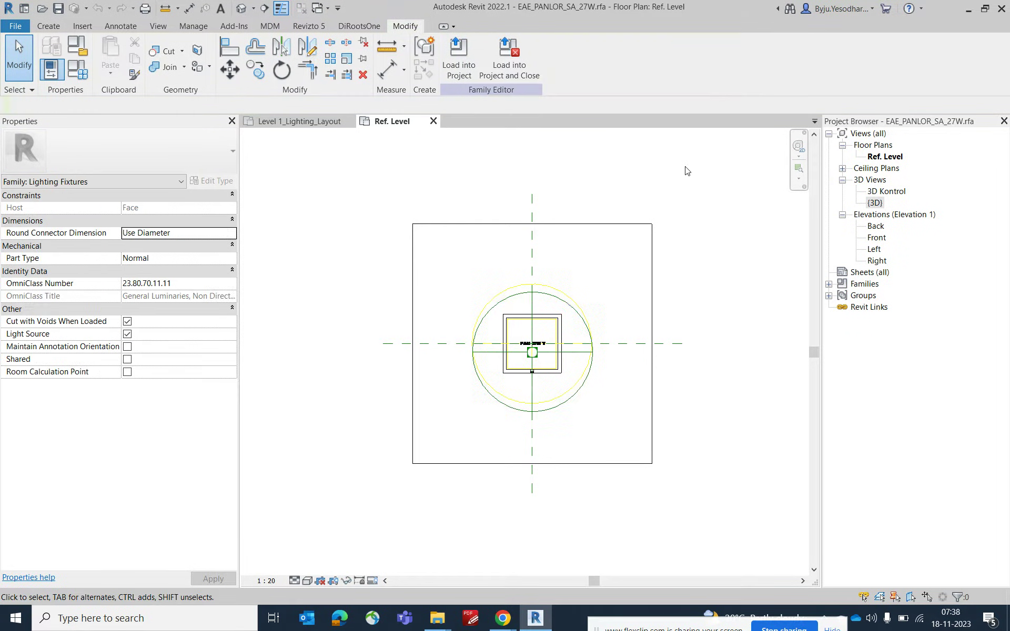
- Load the EAE_PANLOR_SA_27W family into the project, overwriting the existing version and its parameter values
left_click(458, 68)
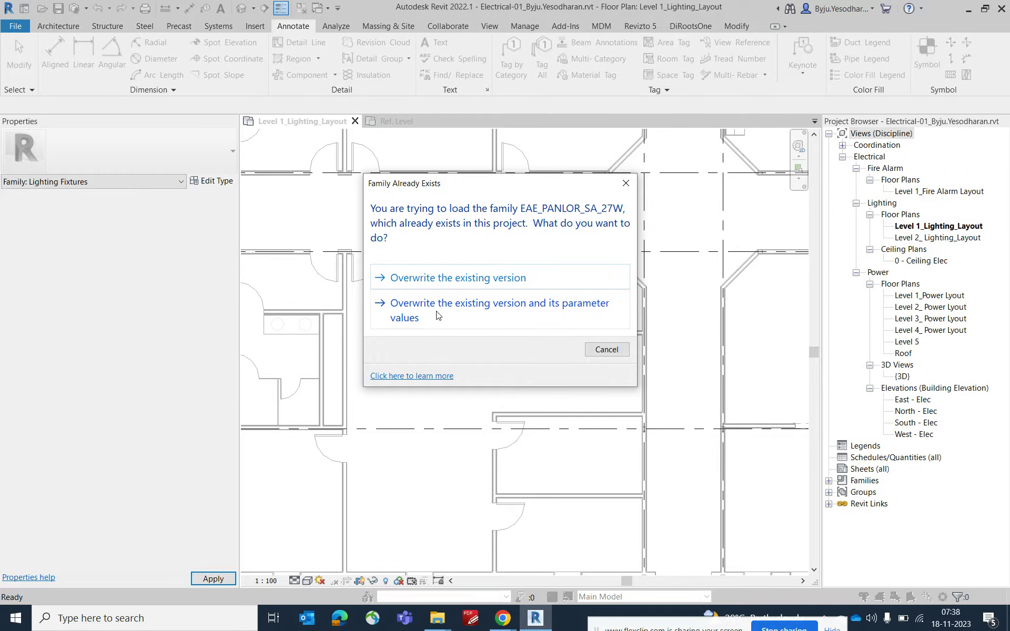
left_click(436, 316)
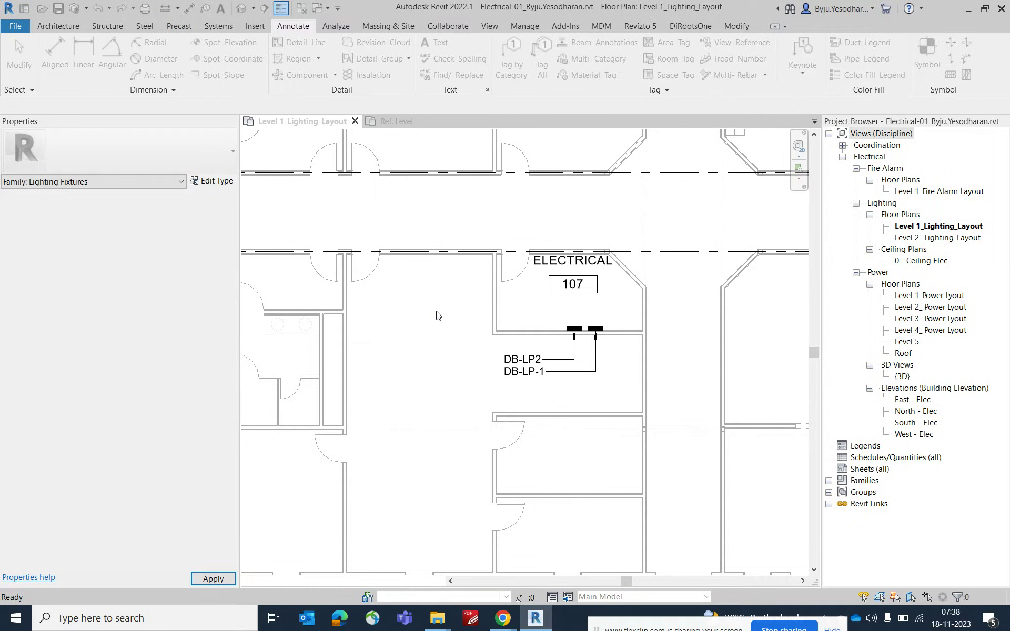
scroll(443, 332, "down", 4)
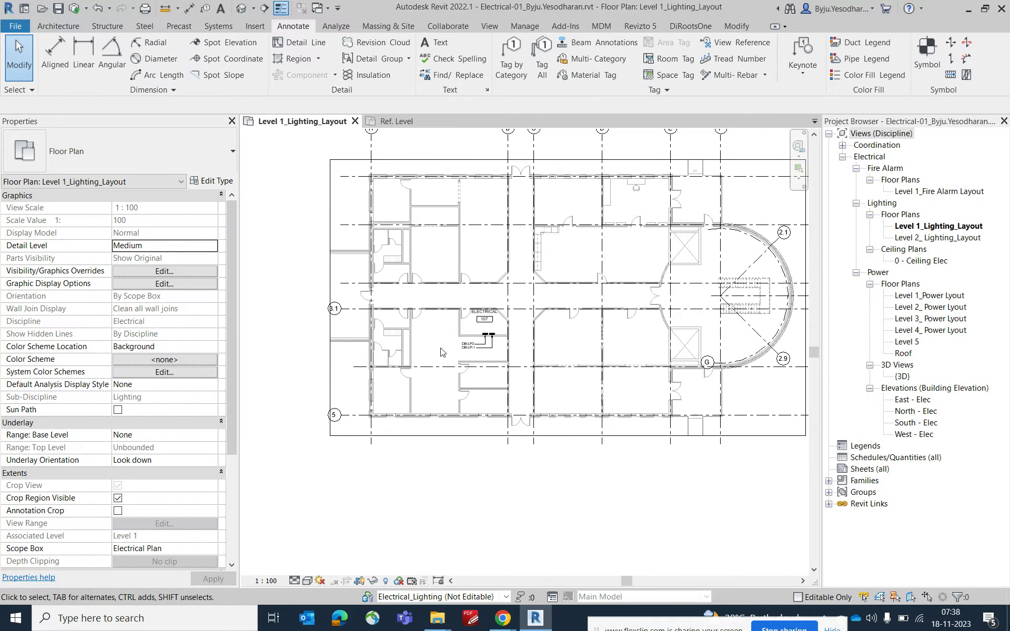
middle_click_drag(441, 352, 432, 384)
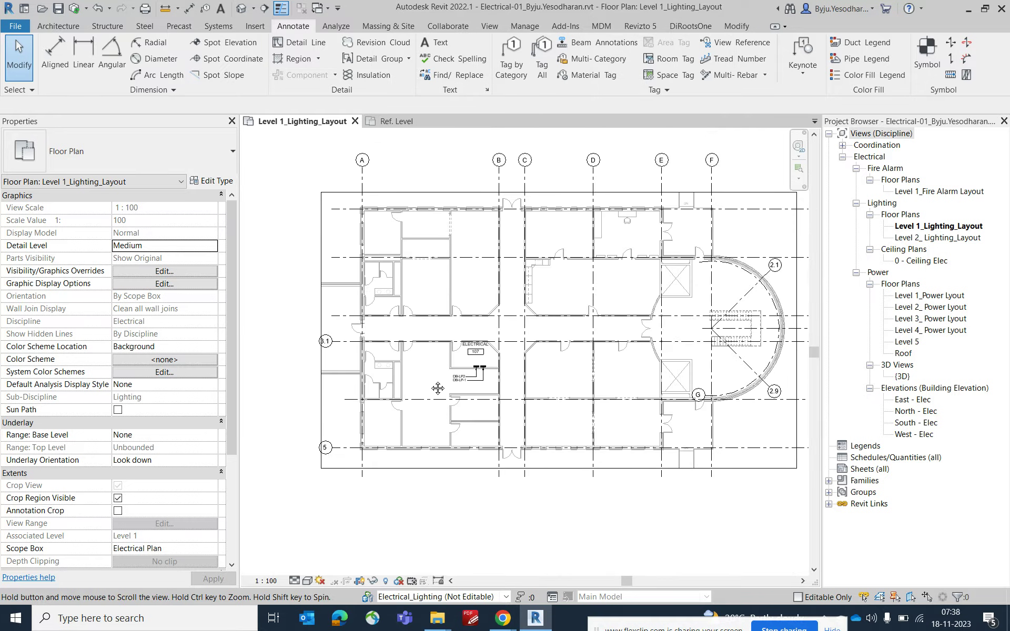
- Choose Electrical_Lighting as the active workset
left_click(444, 598)
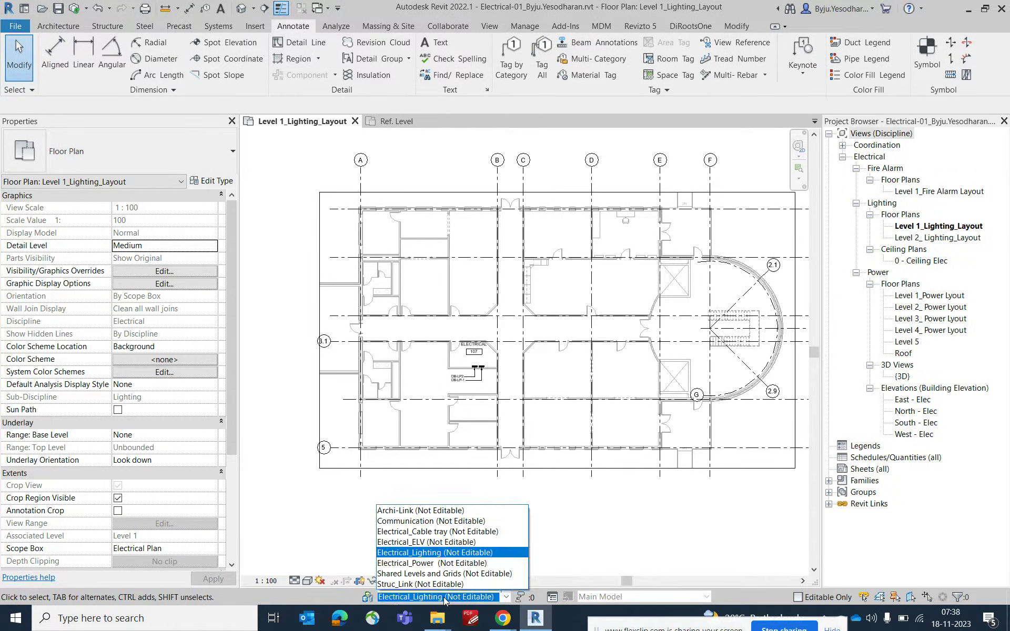
left_click(462, 557)
scroll(106, 482, "down", 5)
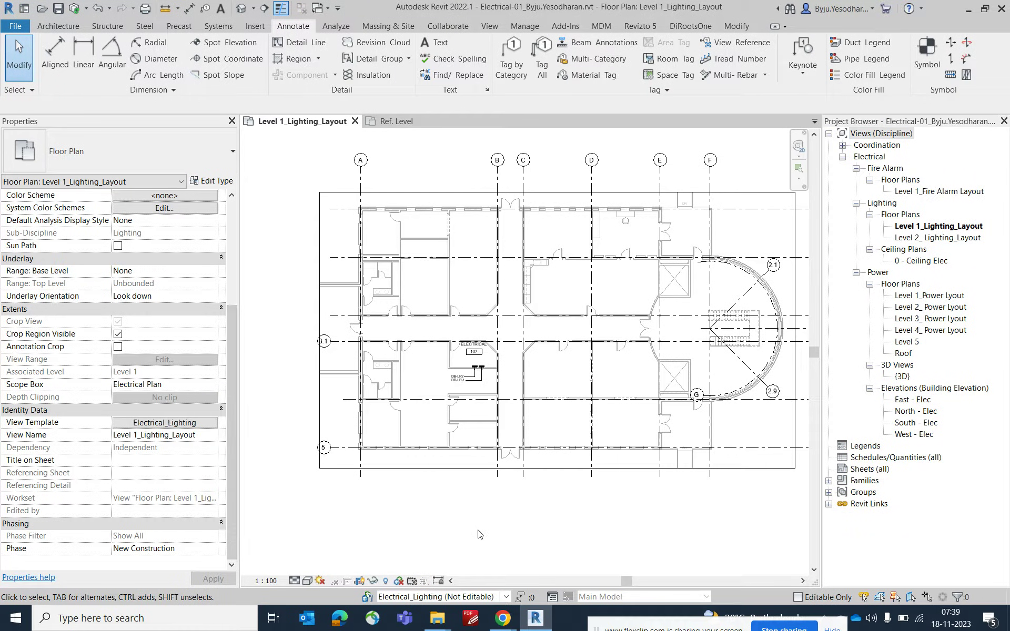
- Place an EAE_PANLOR_SA_27W fixture on the Level 1 work plane, about 1000 mm from grid A and 1300 mm from grid 1
middle_click_drag(547, 513, 497, 550)
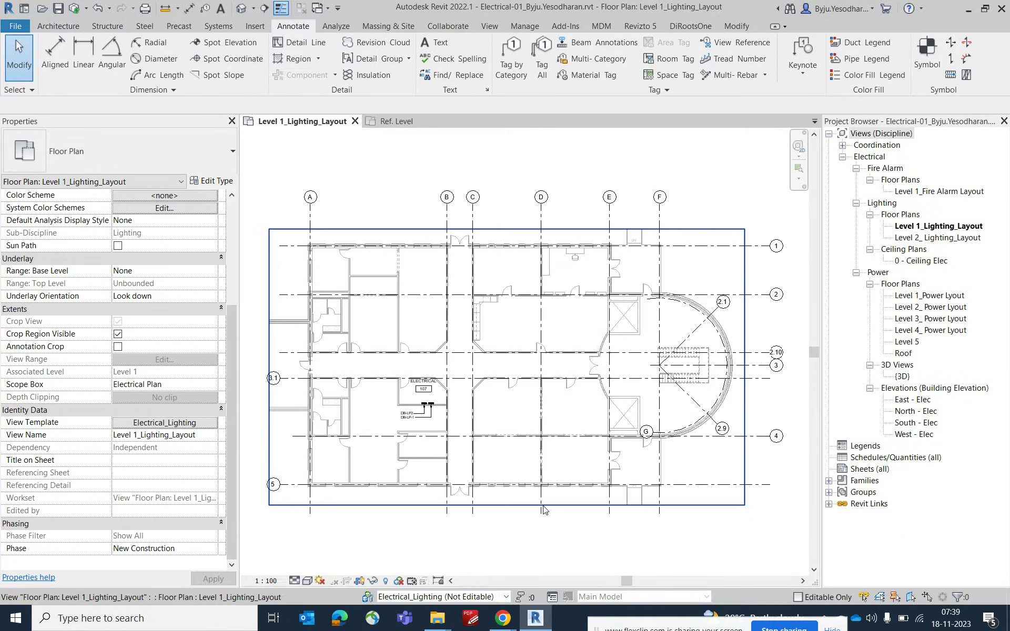
middle_click_drag(471, 408, 536, 422)
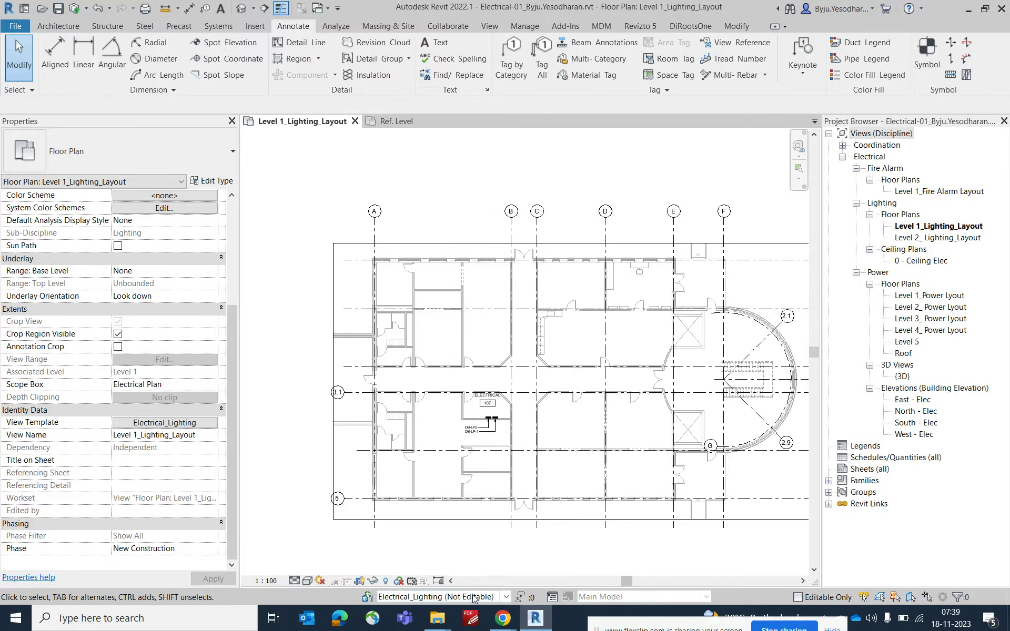
scroll(357, 291, "up", 3)
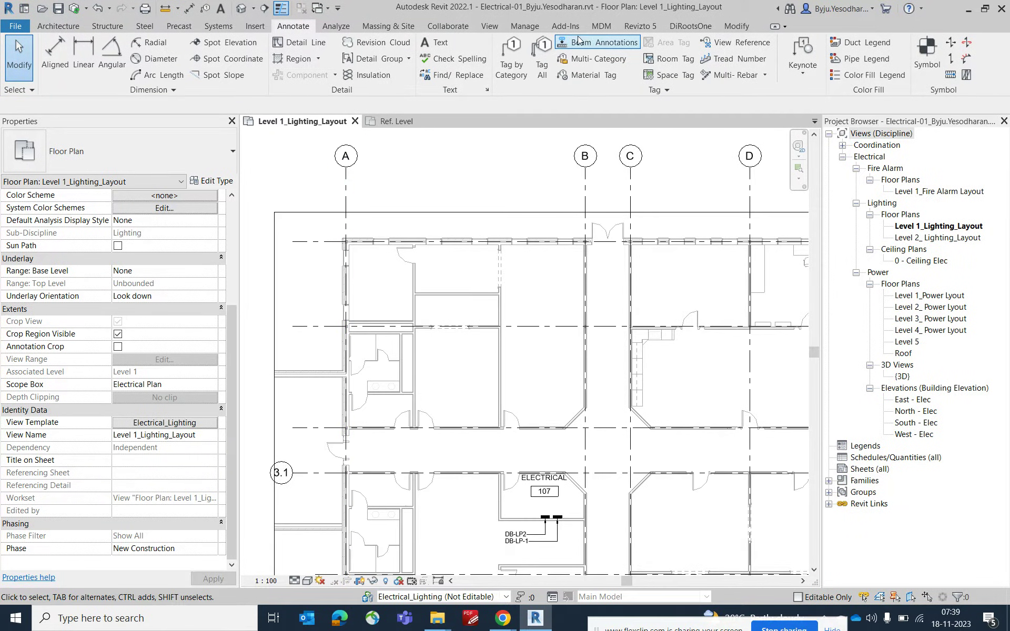
left_click(232, 27)
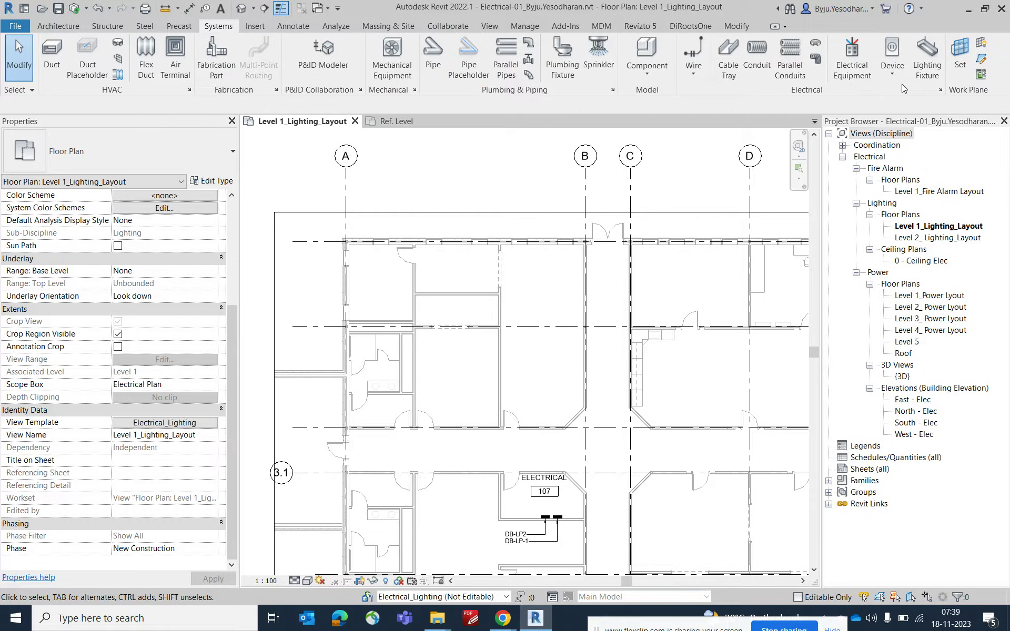
left_click(927, 58)
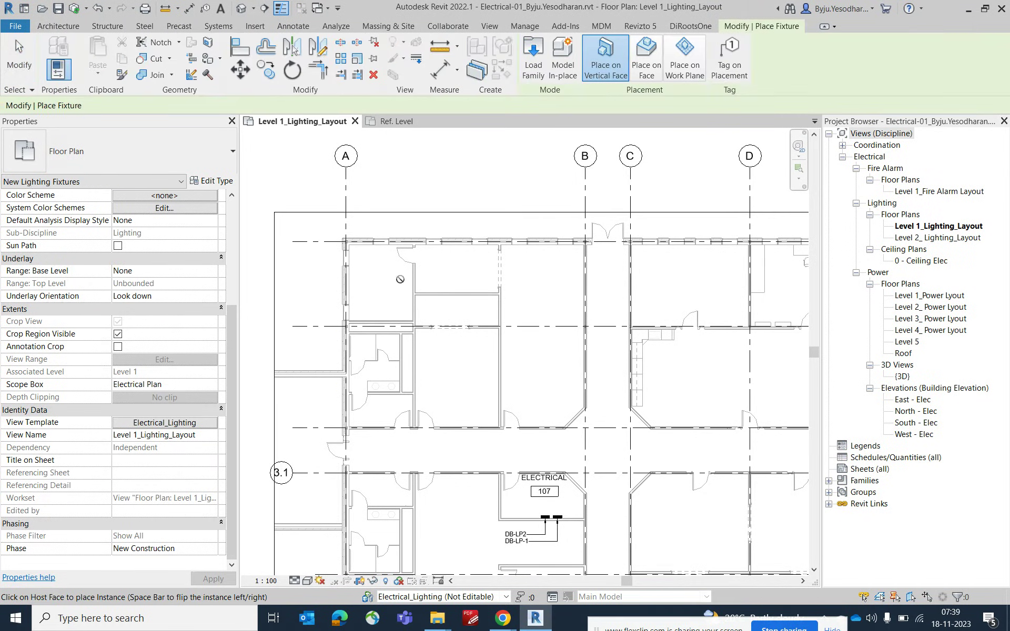
left_click(685, 66)
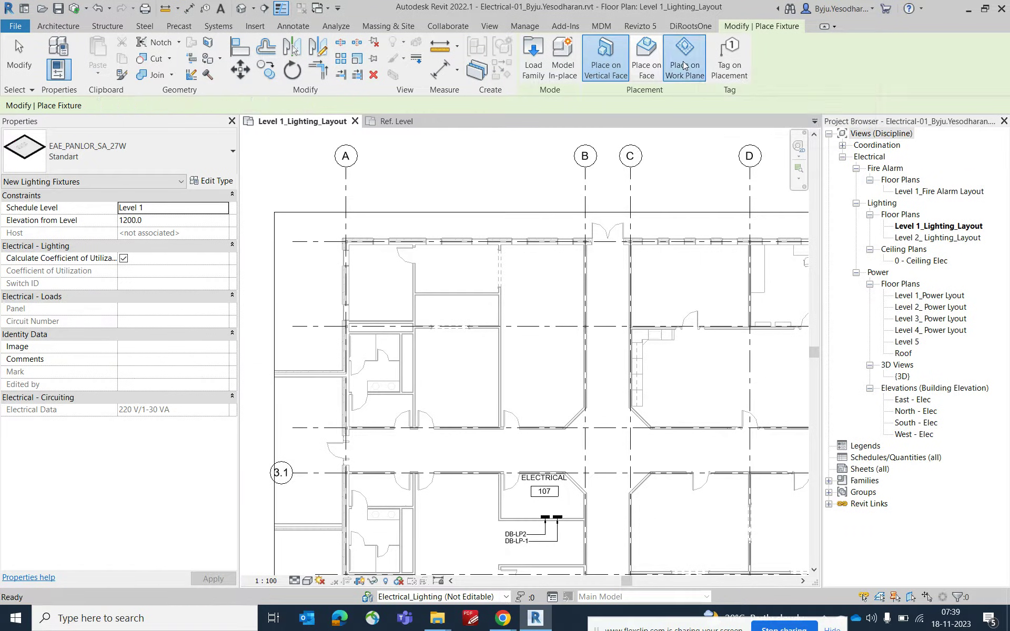
scroll(364, 265, "up", 1)
scroll(365, 264, "up", 3)
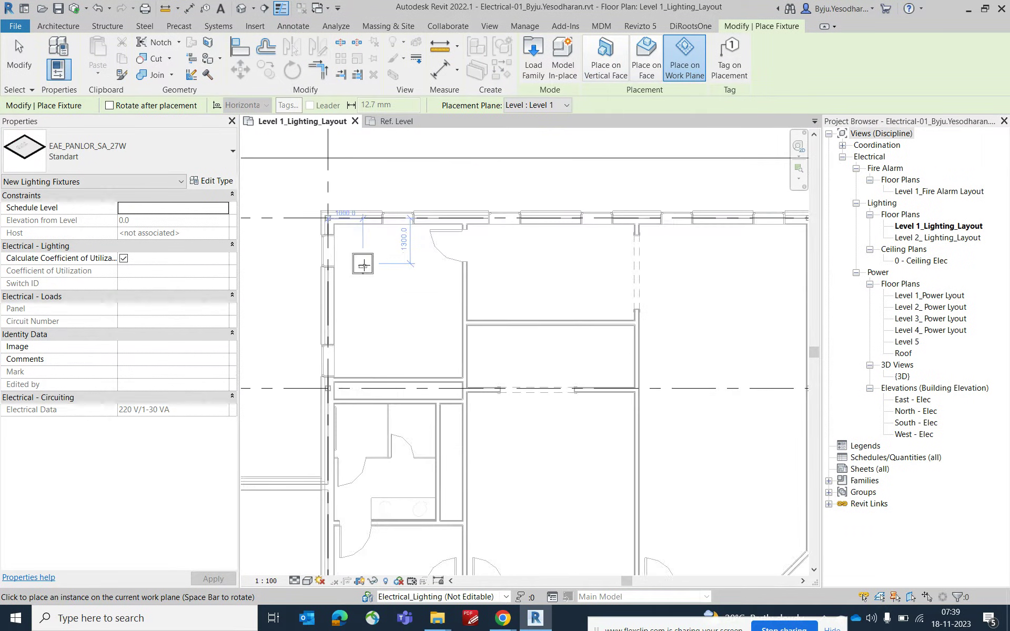
left_click(363, 264)
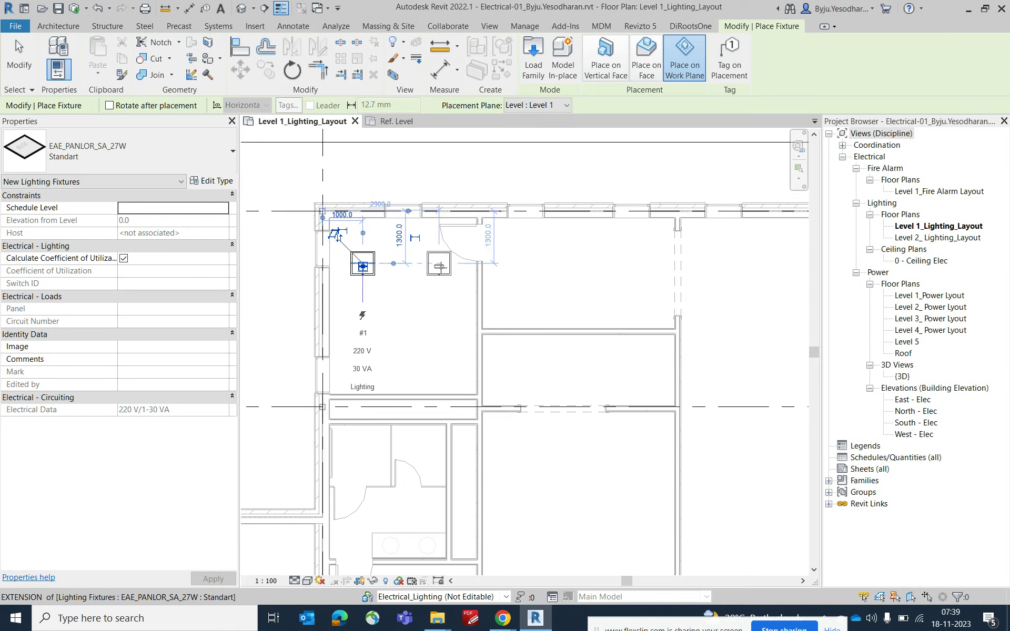
- Place three more fixtures in the corner room at grids A and 1, forming a 2 by 2 layout at 1000/2900 mm and 1300/3200 mm
left_click(439, 267)
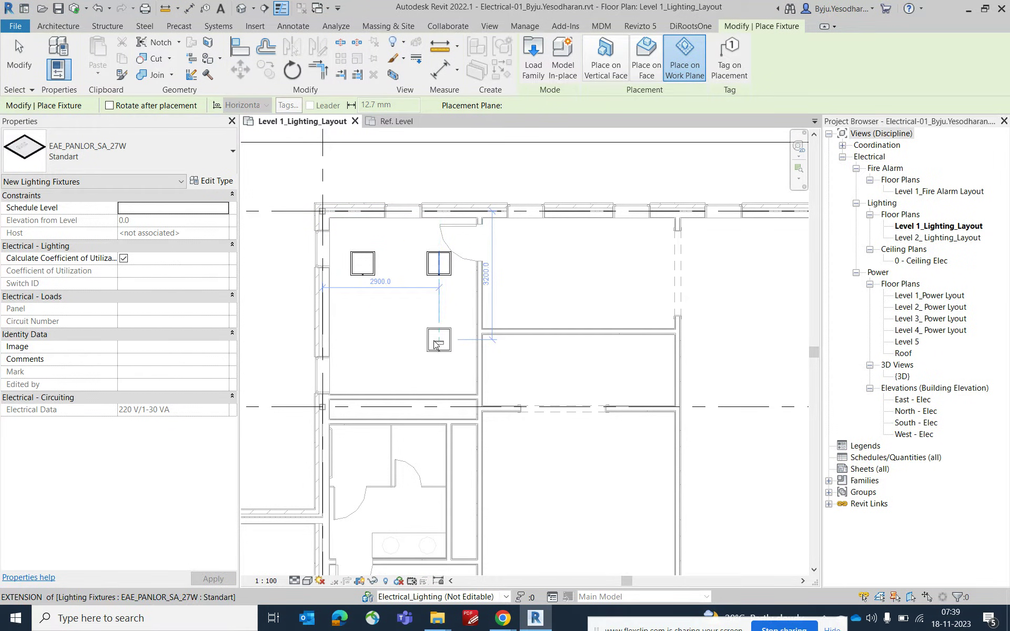
left_click(439, 342)
left_click(363, 341)
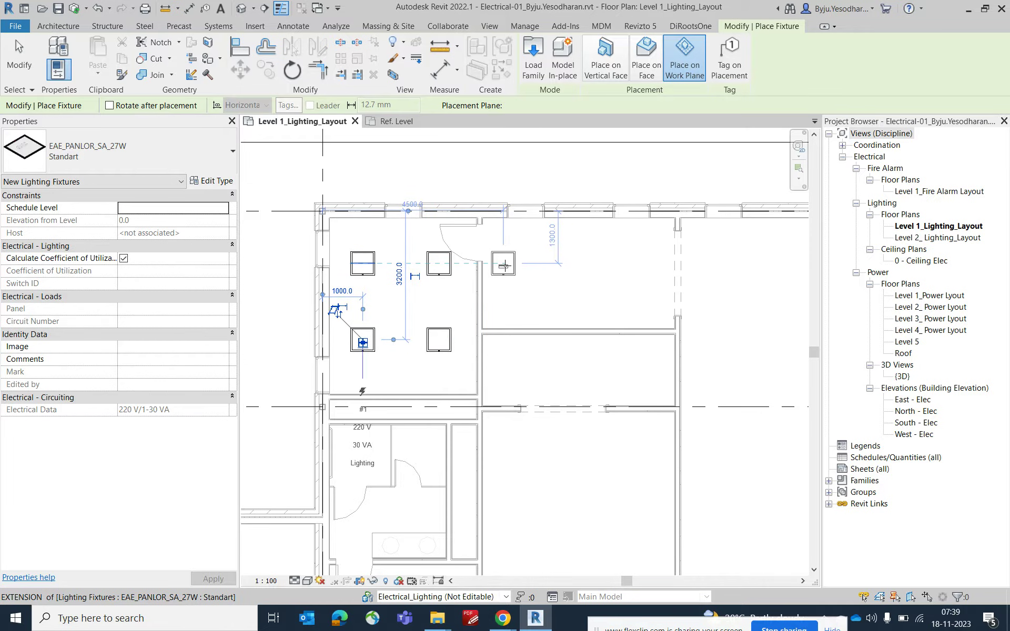
- Place two fixtures each in the two adjacent rooms east of the corner room, in rows 1300 mm and 4000 mm from grid 1
left_click(504, 265)
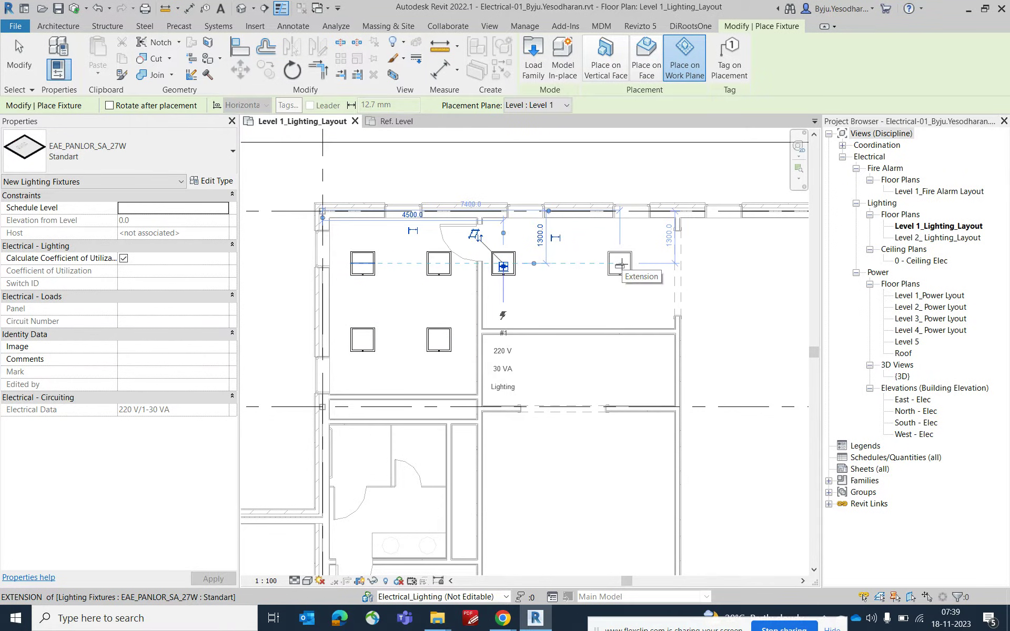
left_click(621, 264)
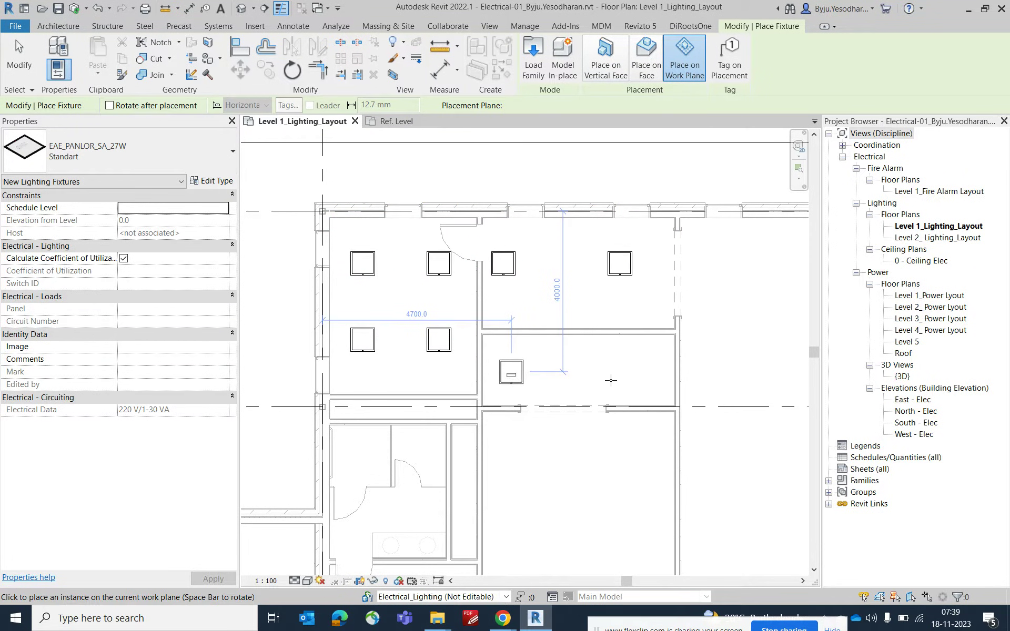
left_click(512, 374)
left_click(621, 371)
- Place four fixtures in the room north of the corridor beside the washroom, plus one each in the washroom and the small room below it
scroll(559, 399, "down", 3)
scroll(526, 342, "up", 2)
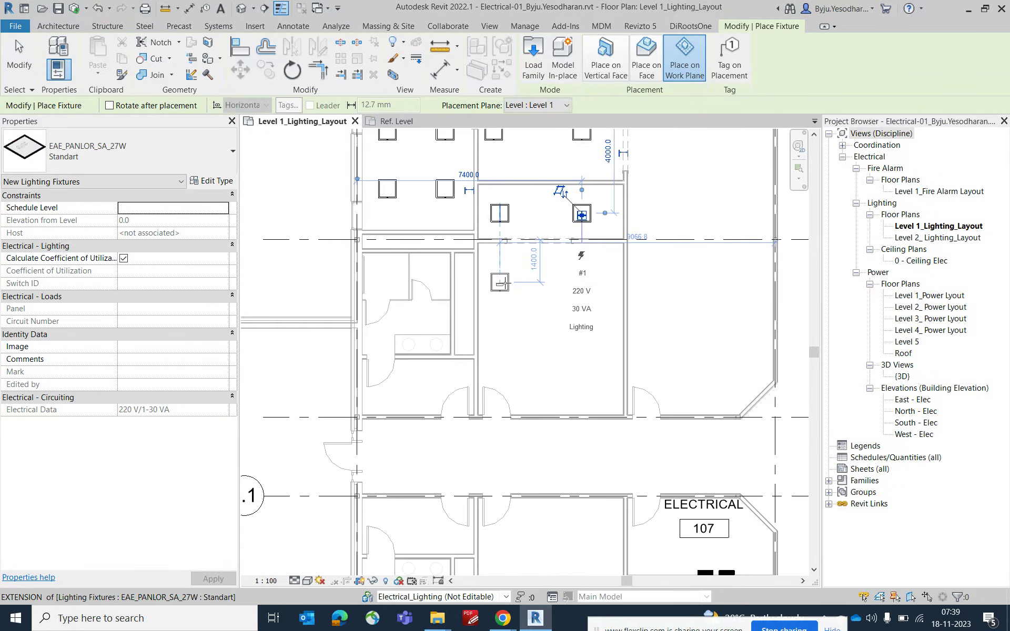
left_click(500, 283)
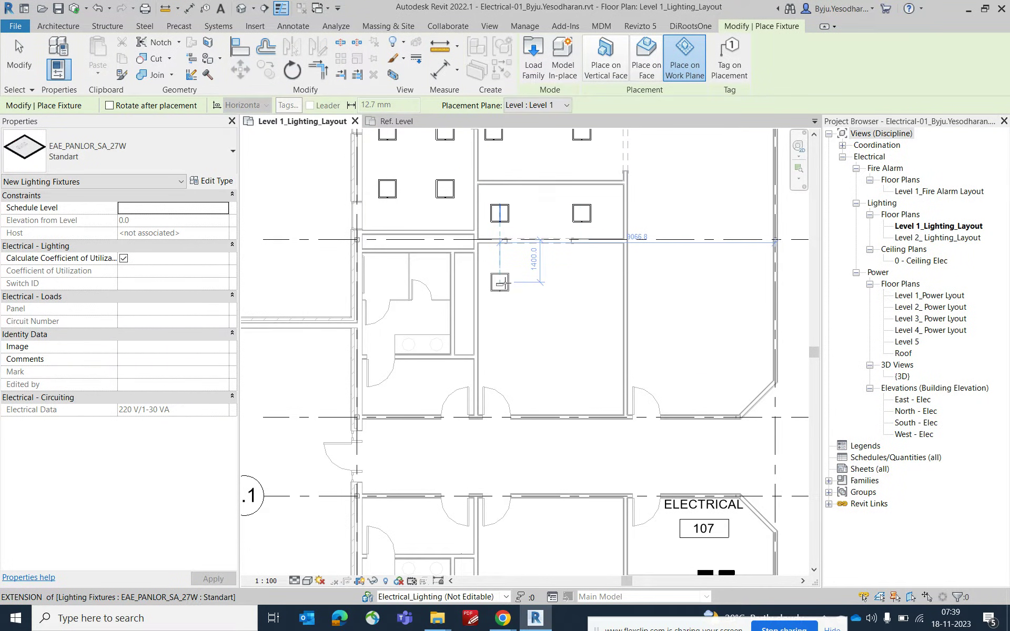
left_click(582, 282)
left_click(582, 363)
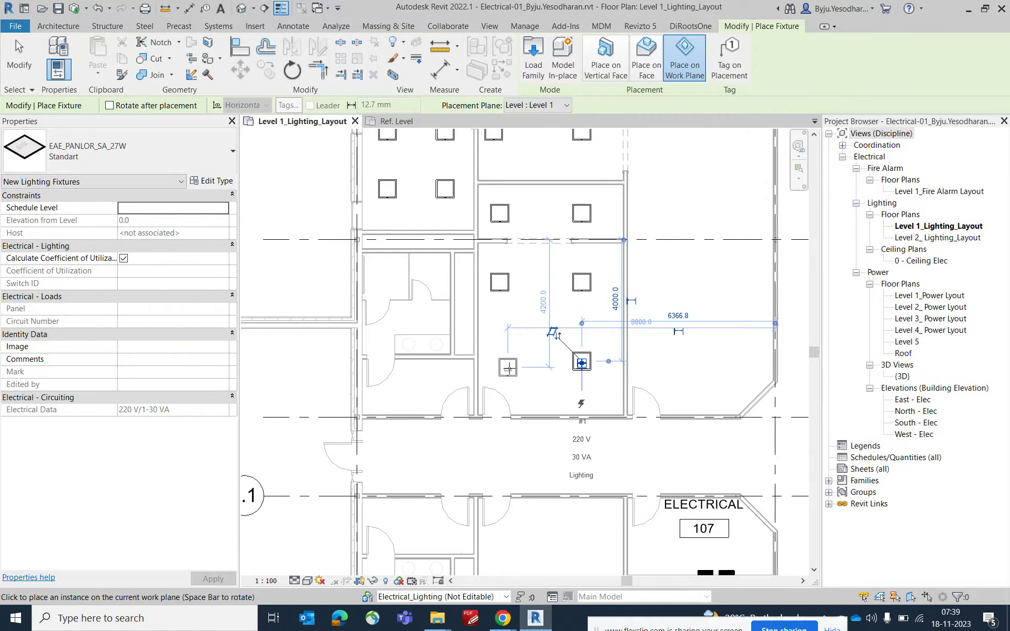
left_click(508, 368)
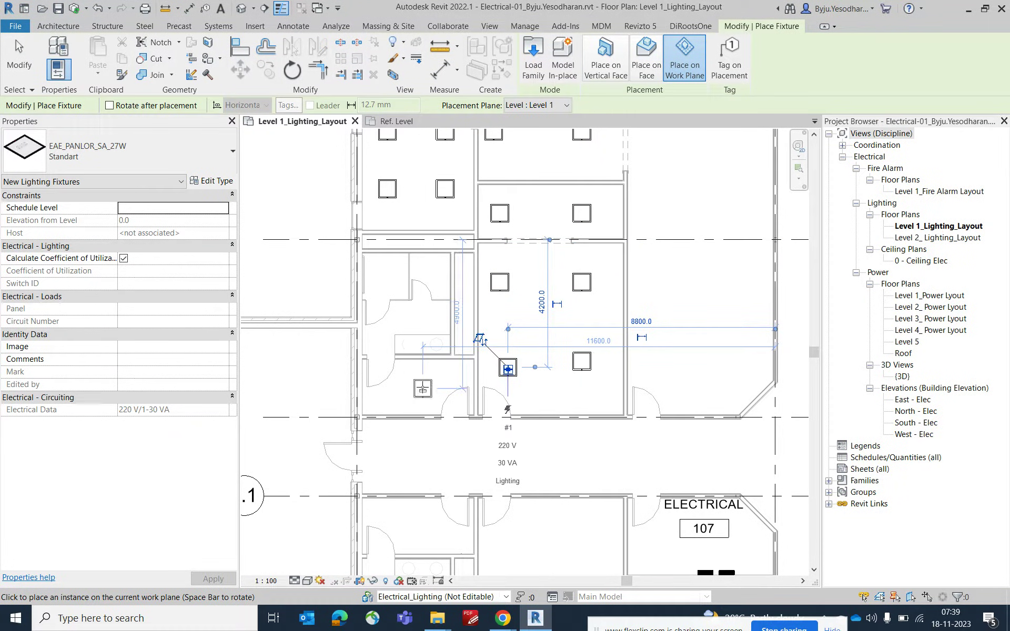
left_click(423, 388)
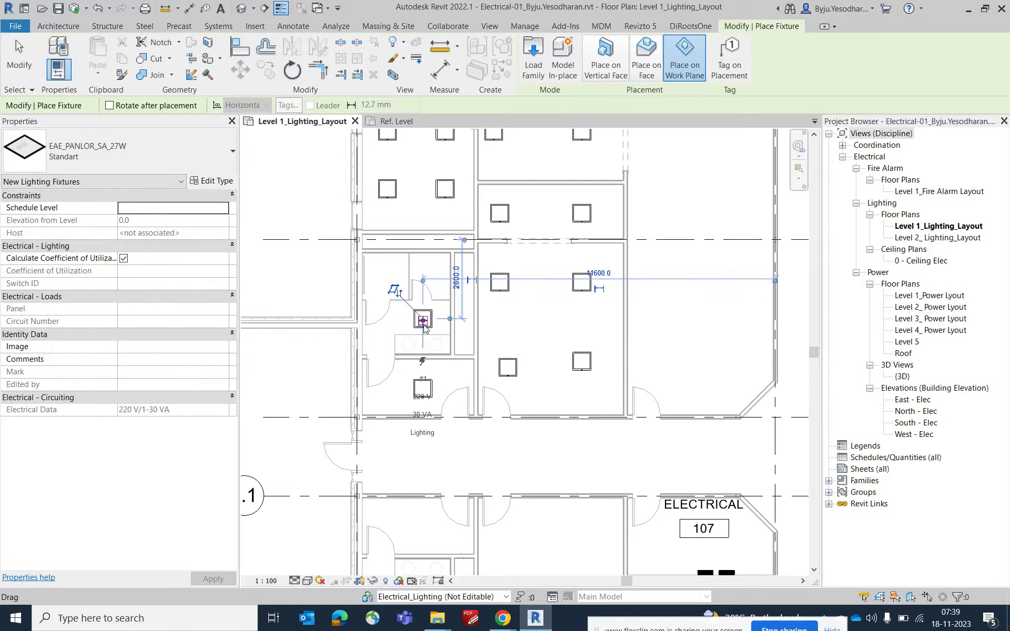
left_click(423, 322)
- Place eight fixtures in two columns in the large room west of grid B, plus a ninth near its chamfered corner
middle_click_drag(423, 322, 373, 341)
middle_click_drag(536, 158, 596, 177)
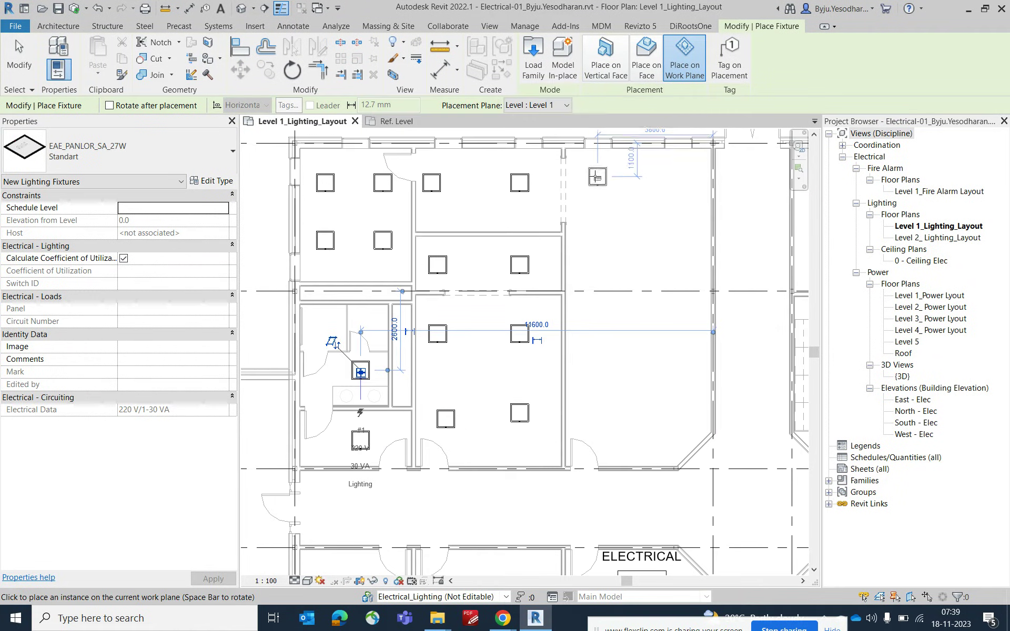
left_click(592, 184)
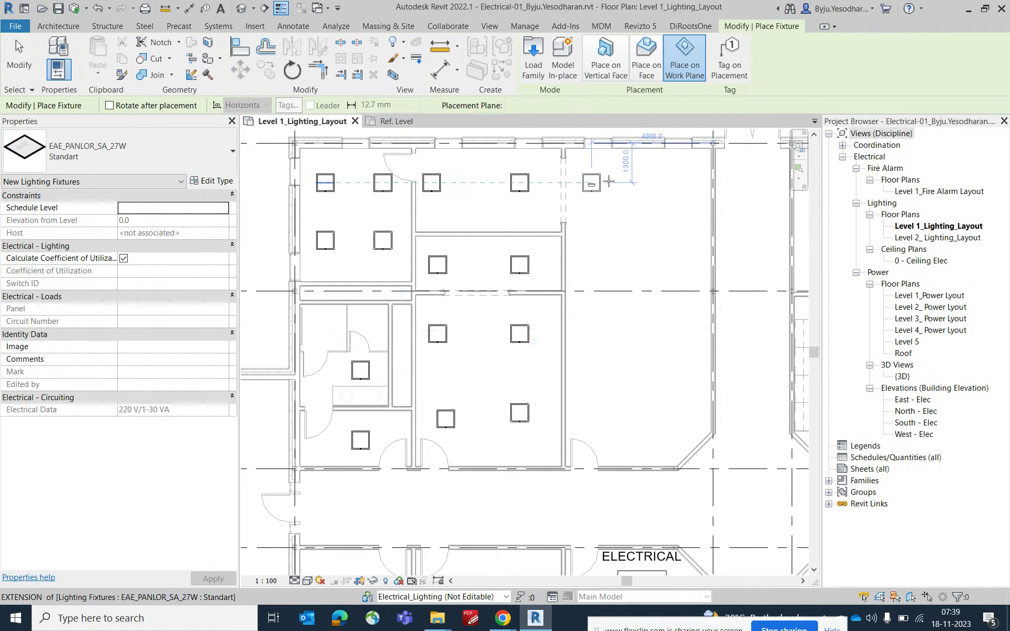
left_click(679, 183)
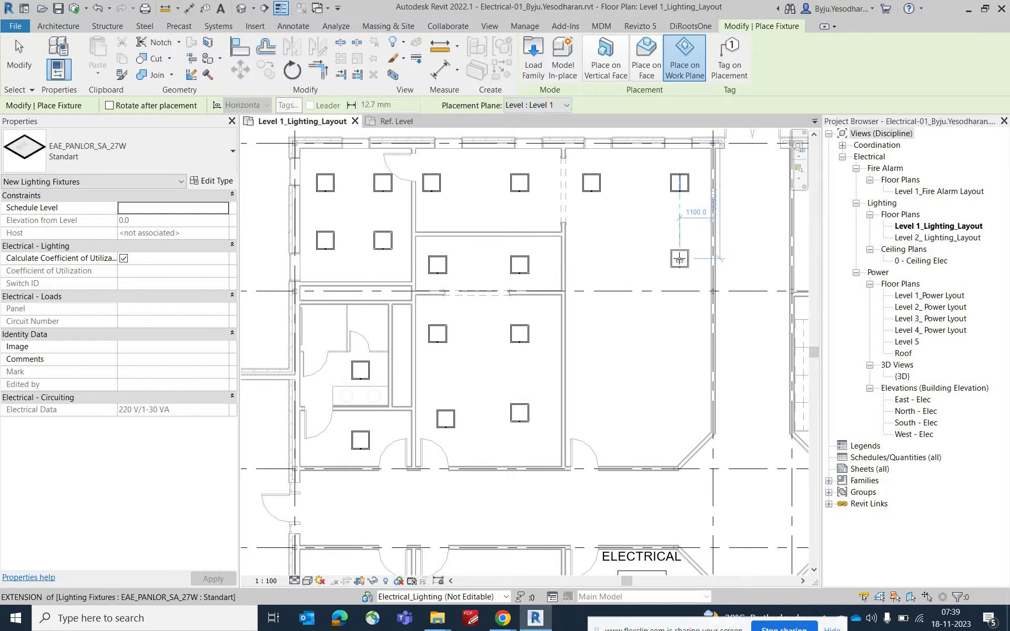
left_click(679, 259)
left_click(592, 266)
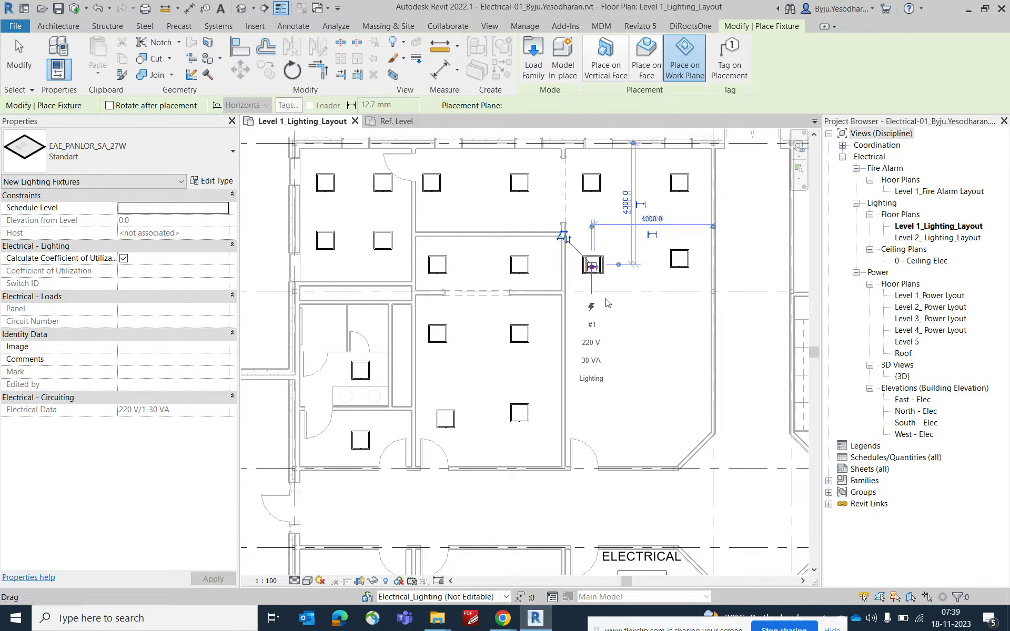
left_click(591, 336)
left_click(680, 334)
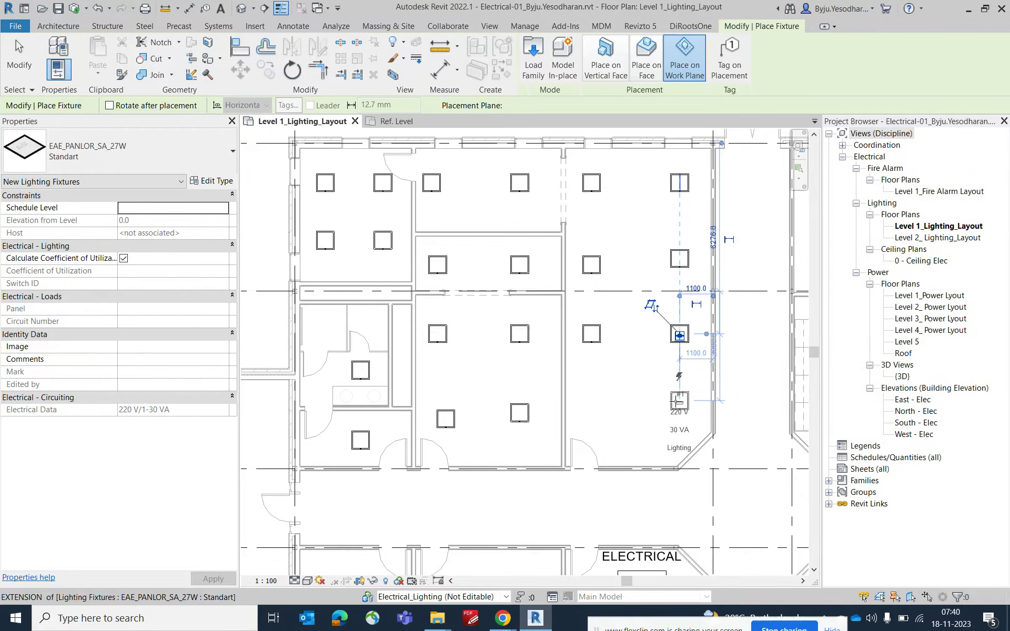
left_click(680, 401)
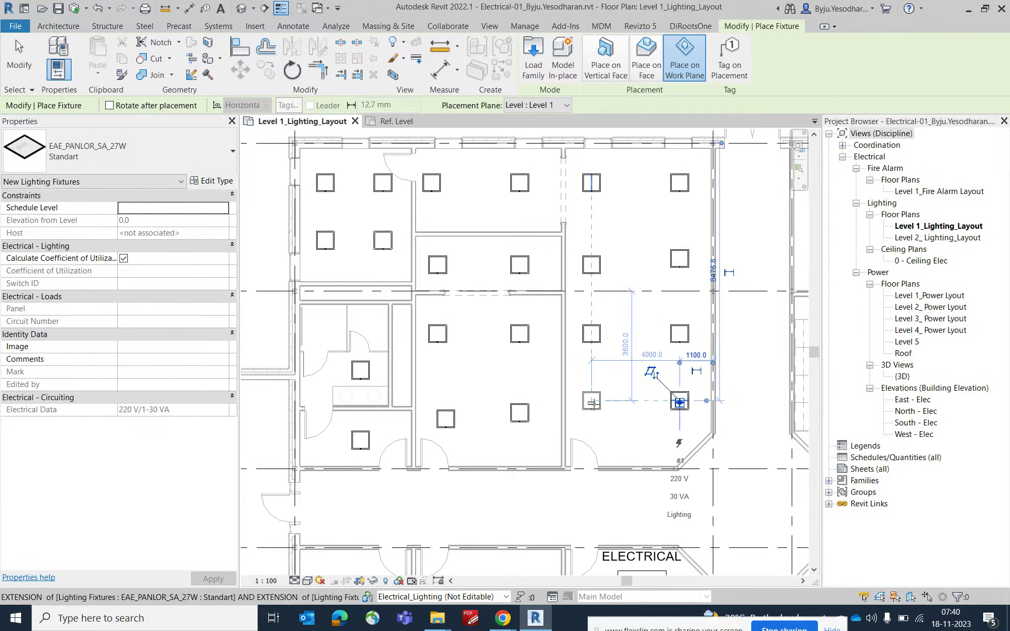
left_click(592, 402)
scroll(593, 403, "down", 1)
left_click(636, 432)
- Place three fixtures in a row along the horizontal corridor above grid 3.1, the last one 600 mm from grid B
scroll(638, 436, "down", 2)
scroll(501, 338, "up", 2)
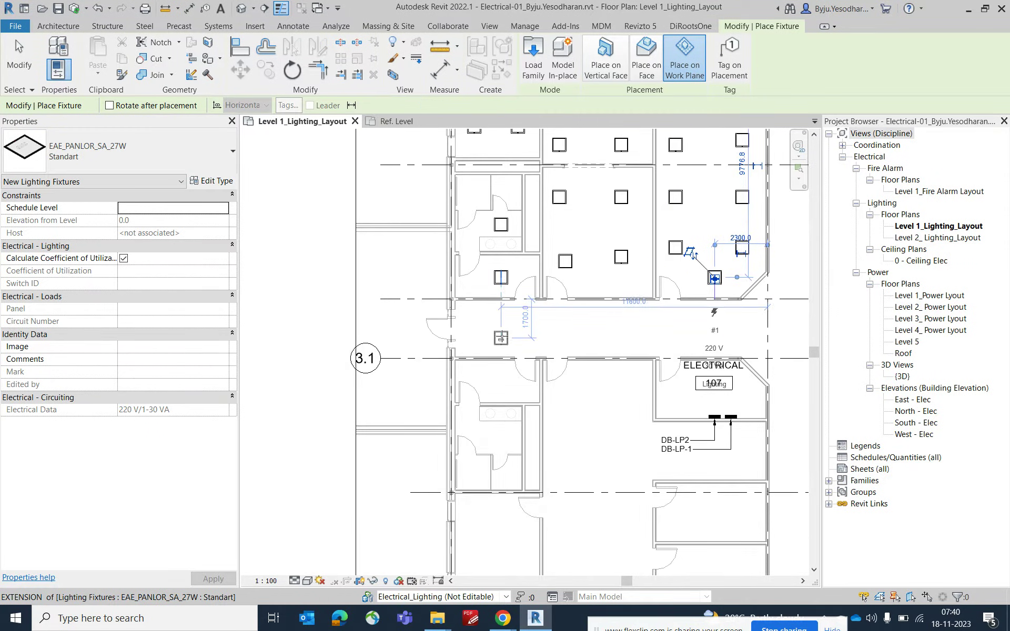
left_click(501, 327)
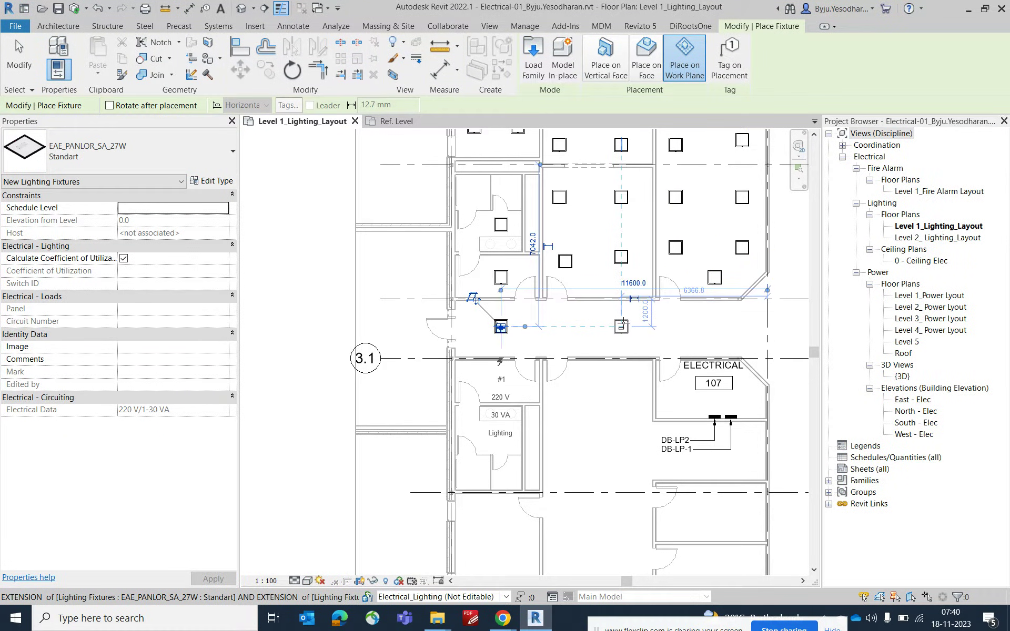
left_click(621, 327)
middle_click_drag(753, 322, 591, 333)
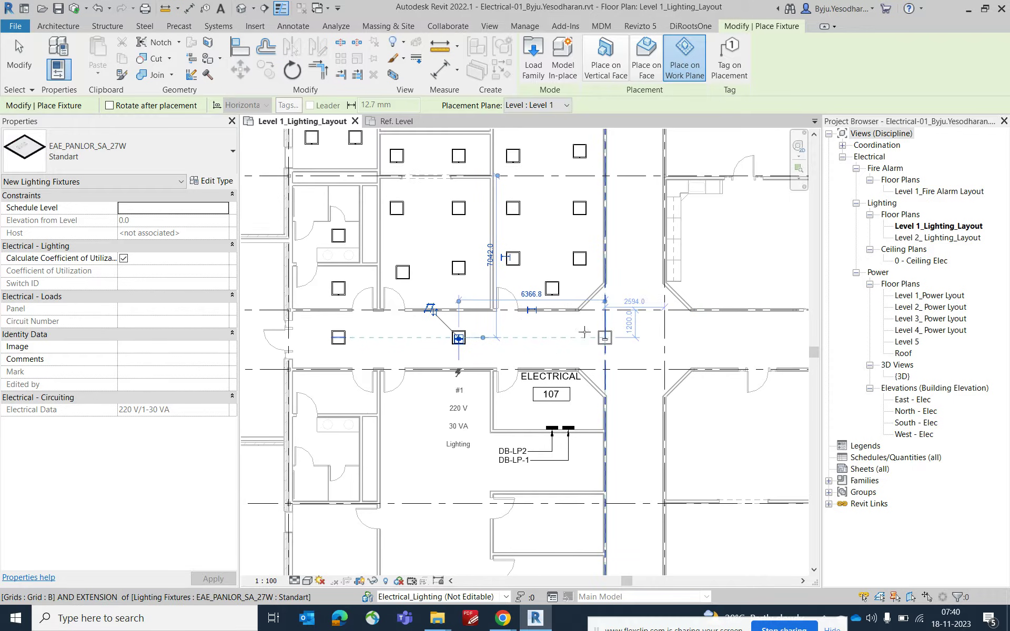
scroll(591, 336, "down", 2)
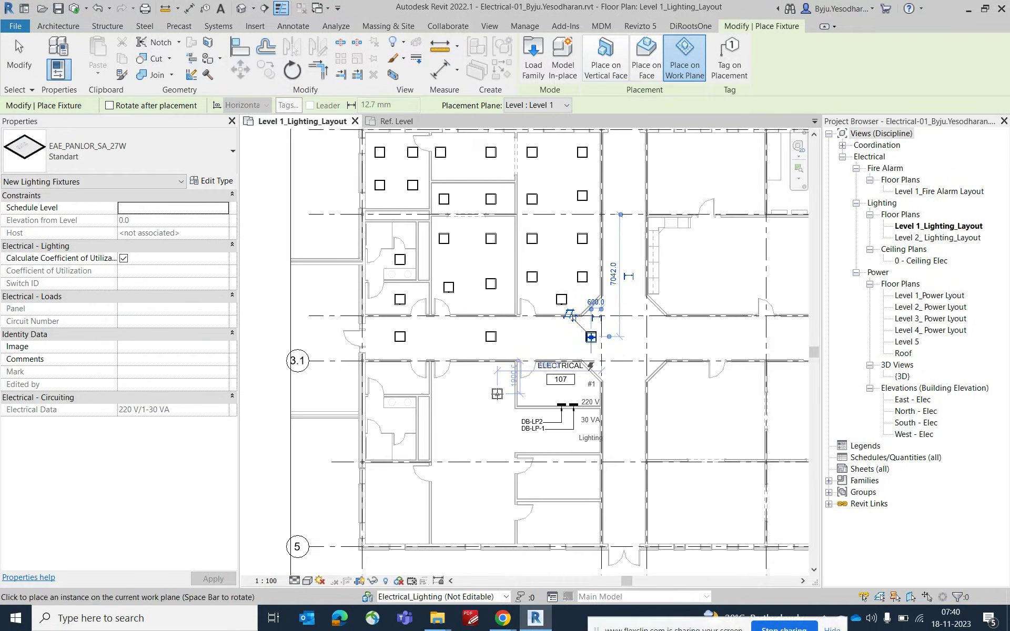
- Place eight fixtures in two aligned columns of four in the large room west of Electrical room 107
middle_click_drag(440, 332, 516, 255)
scroll(517, 256, "up", 2)
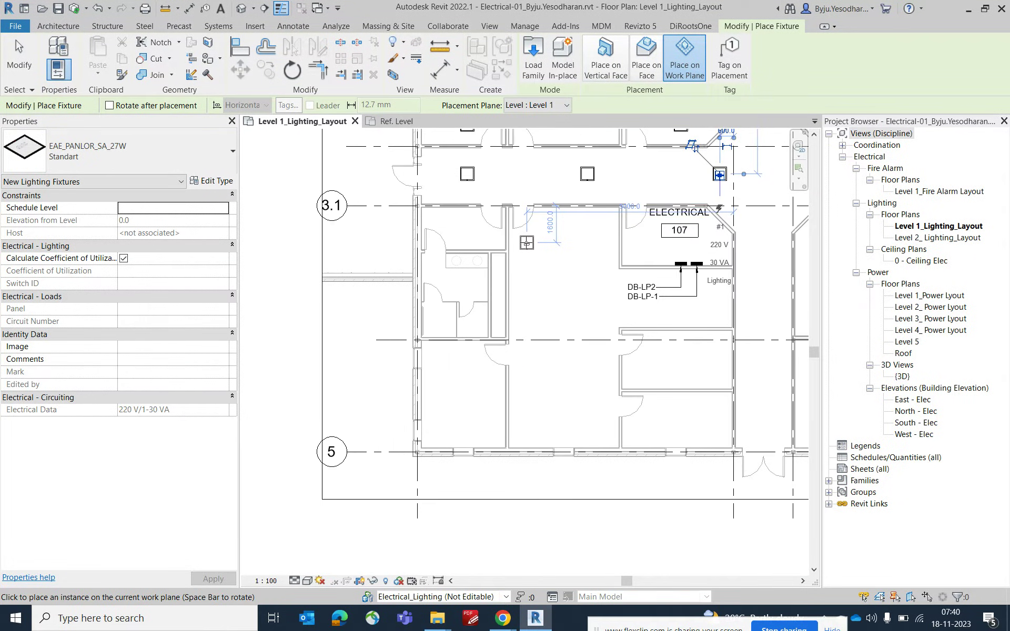
left_click(527, 243)
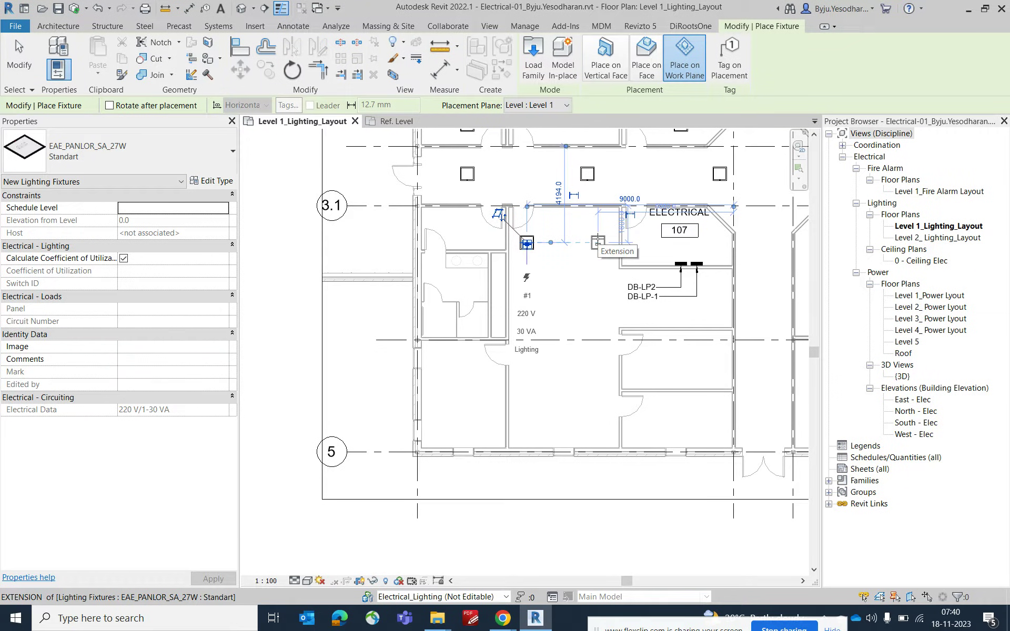
left_click(598, 243)
left_click(598, 304)
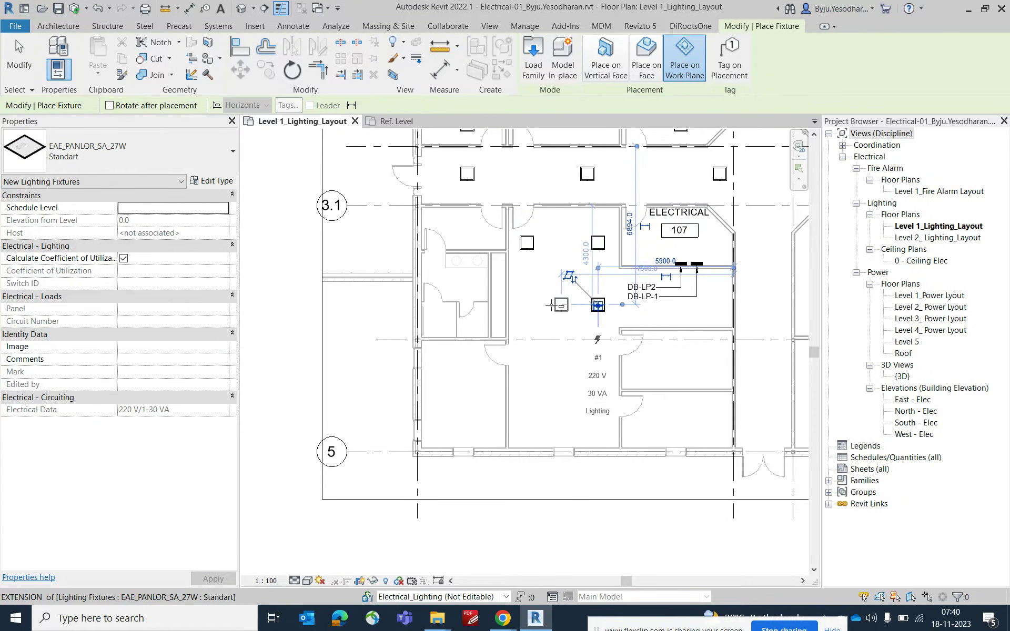
left_click(527, 306)
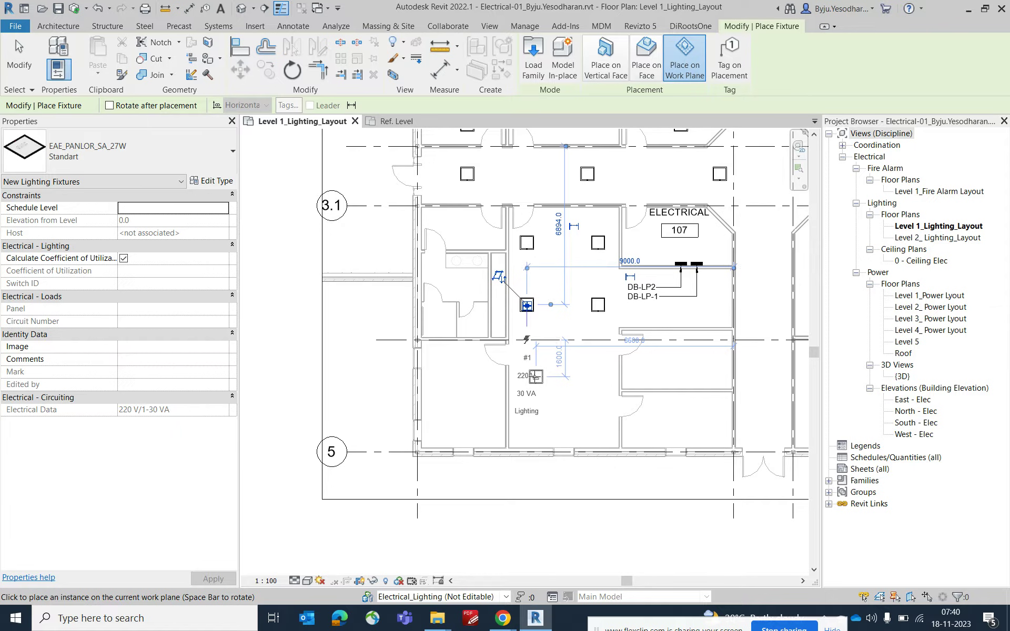
left_click(527, 377)
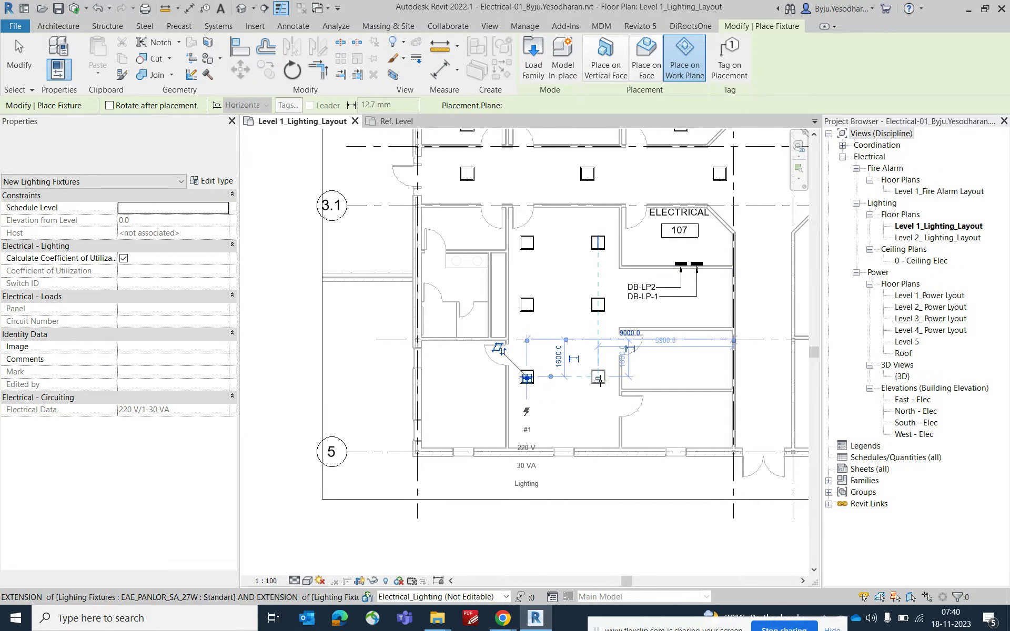
left_click(598, 378)
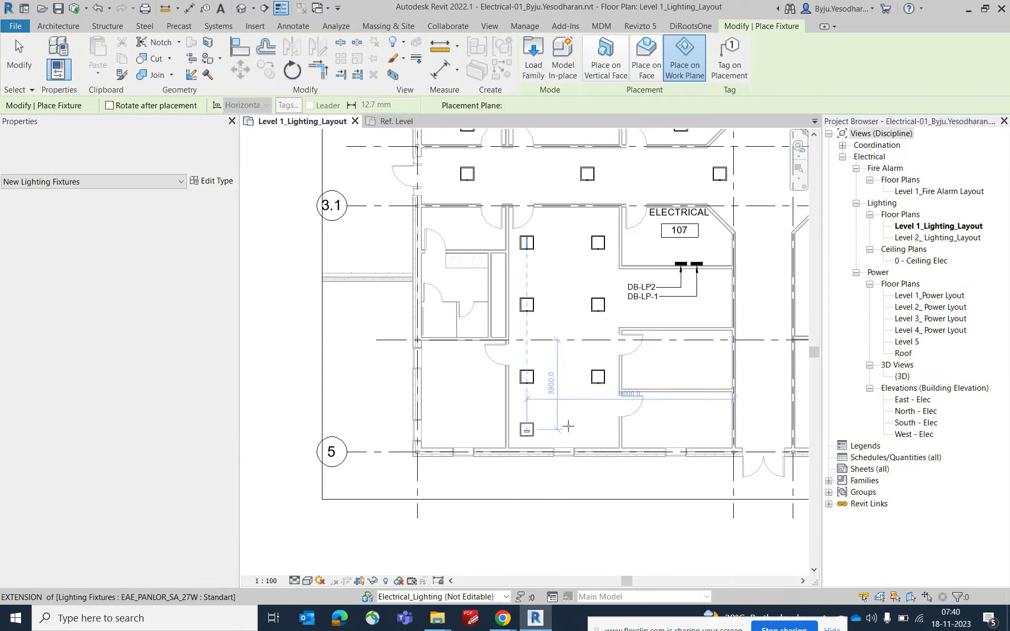
left_click(526, 430)
left_click(598, 429)
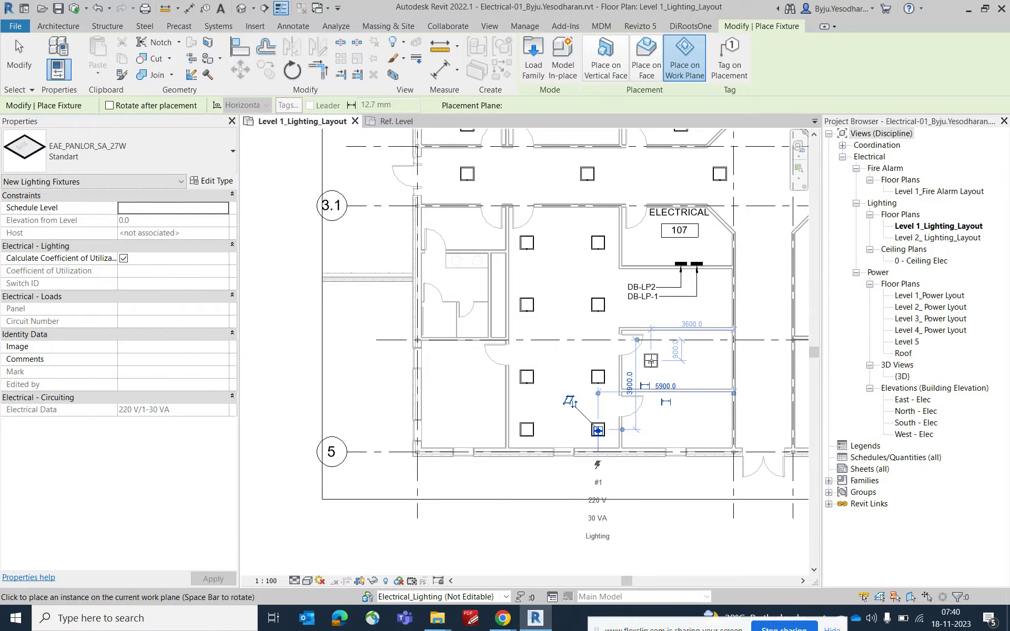
- Place two fixtures in each of the two small rooms between Electrical room 107 and grid 5
left_click(650, 361)
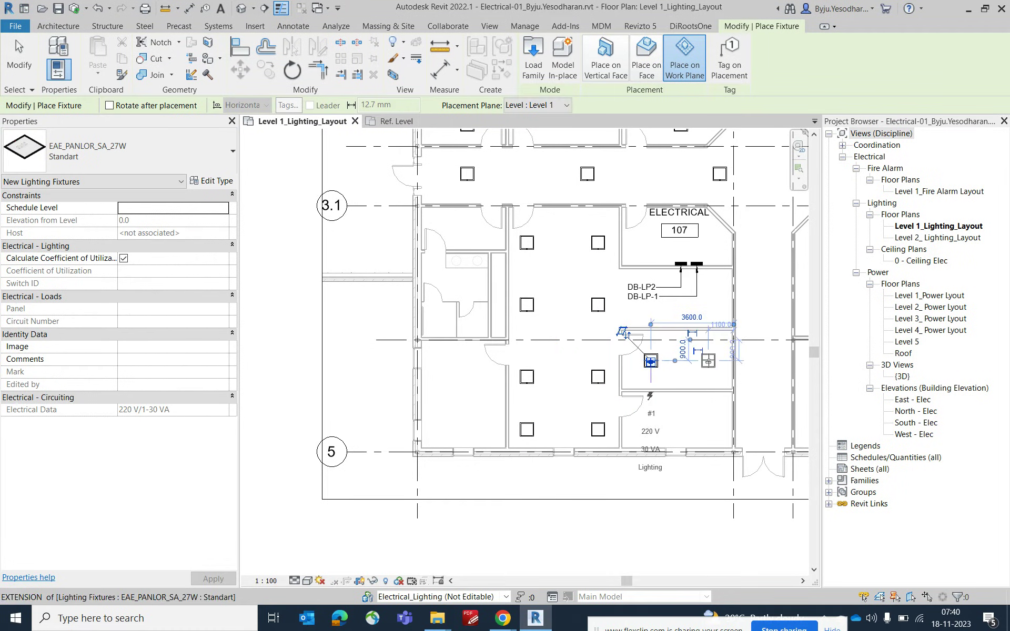
left_click(708, 361)
left_click(651, 423)
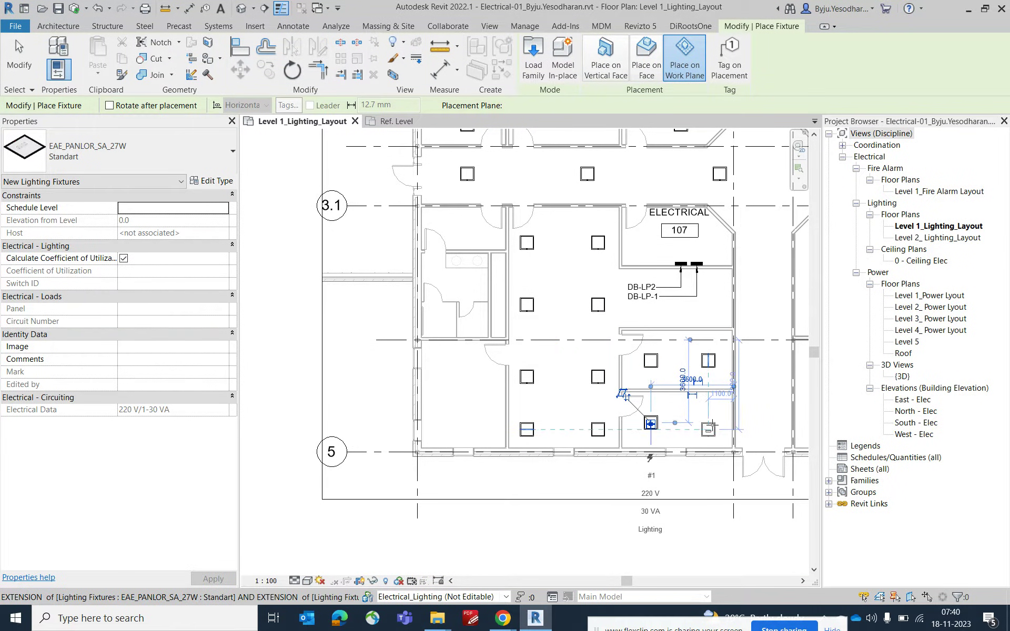
left_click(719, 422)
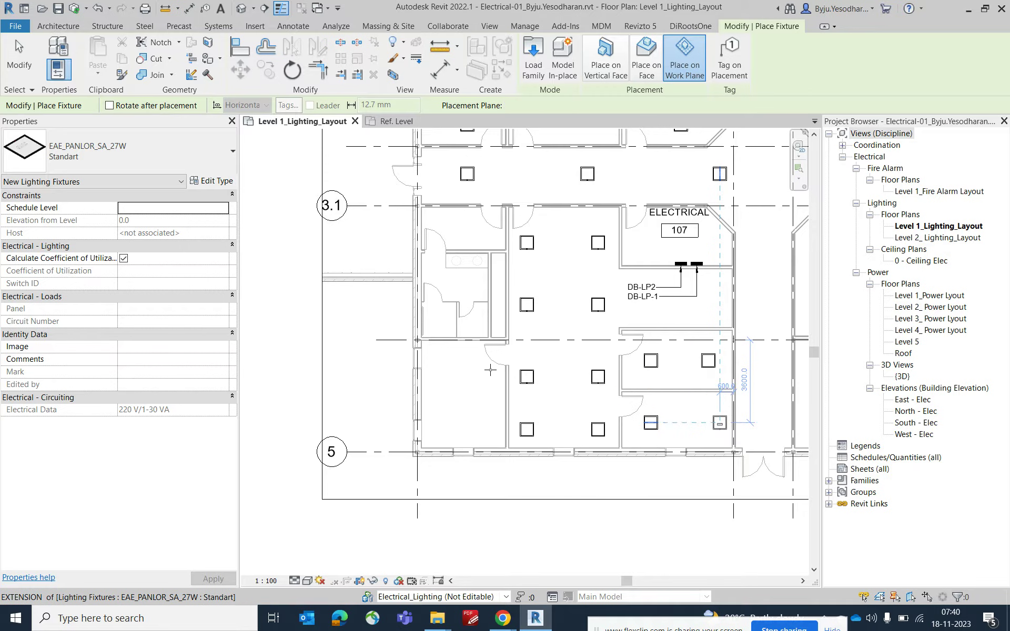
- Place two fixtures in the corner room at grids A and 5, and one each in the washroom and small room above it
left_click(467, 361)
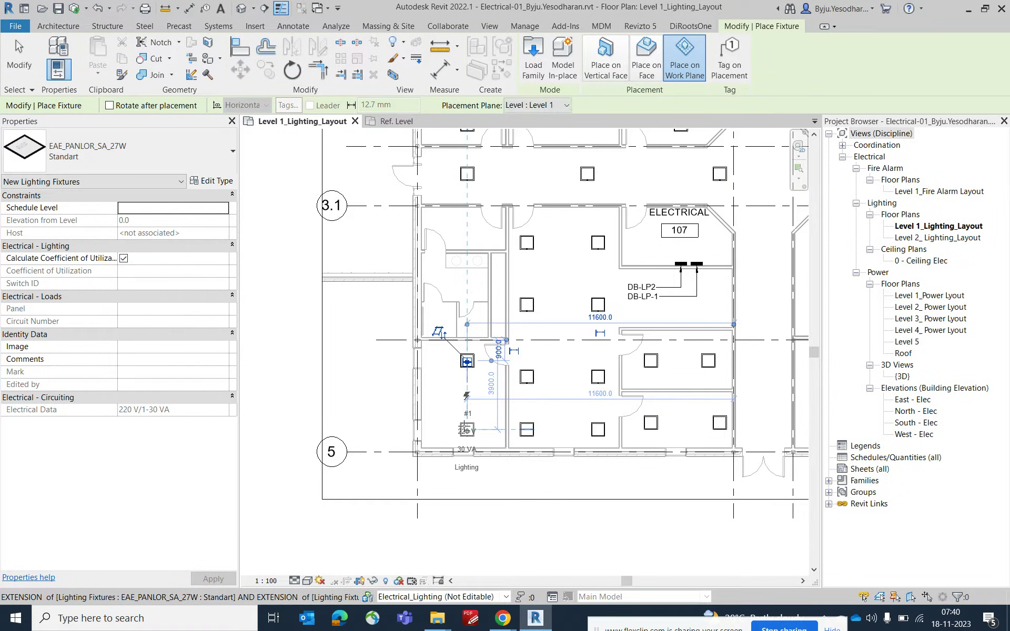
left_click(467, 430)
left_click(467, 287)
left_click(460, 226)
- Place a column of eight fixtures along the vertical corridor east of grid B, 1200 mm from its east grid line
scroll(461, 226, "down", 4)
scroll(599, 206, "up", 2)
left_click(591, 248)
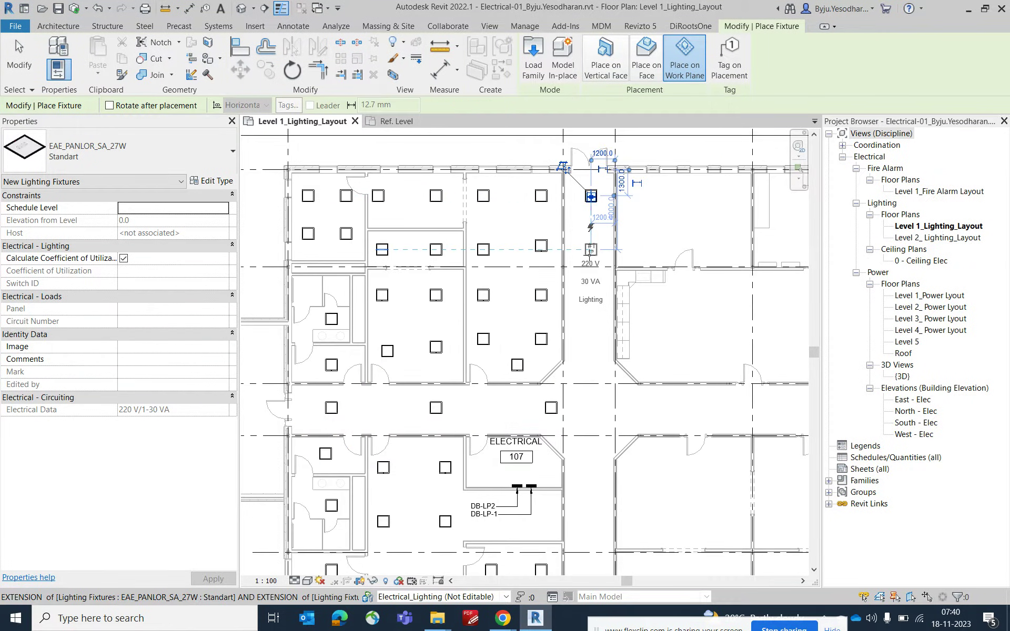
left_click(590, 196)
left_click(591, 407)
scroll(591, 319, "down", 3)
scroll(593, 271, "up", 2)
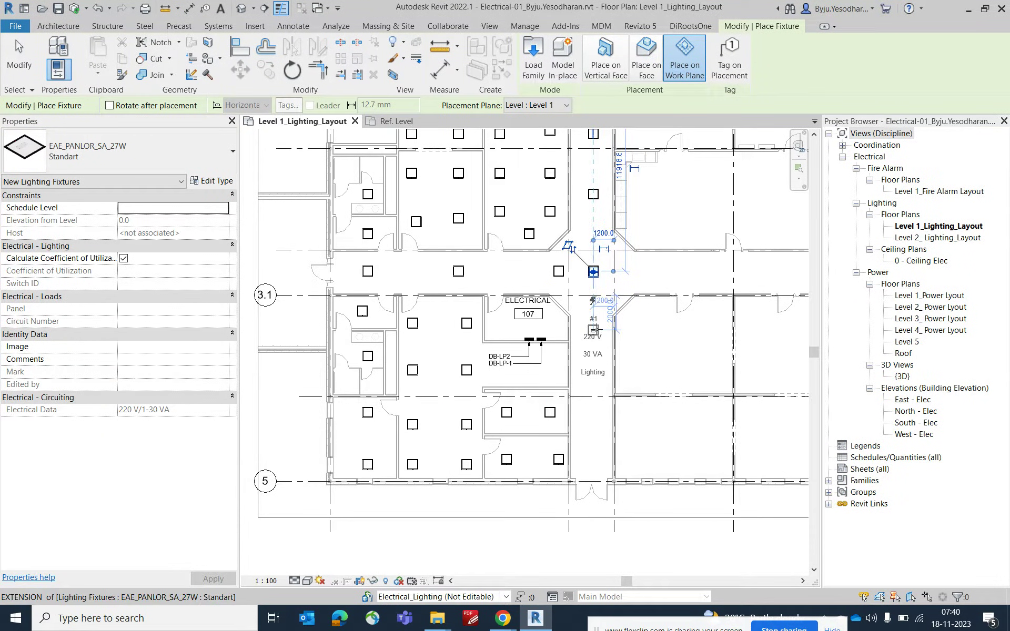
left_click(594, 272)
left_click(593, 330)
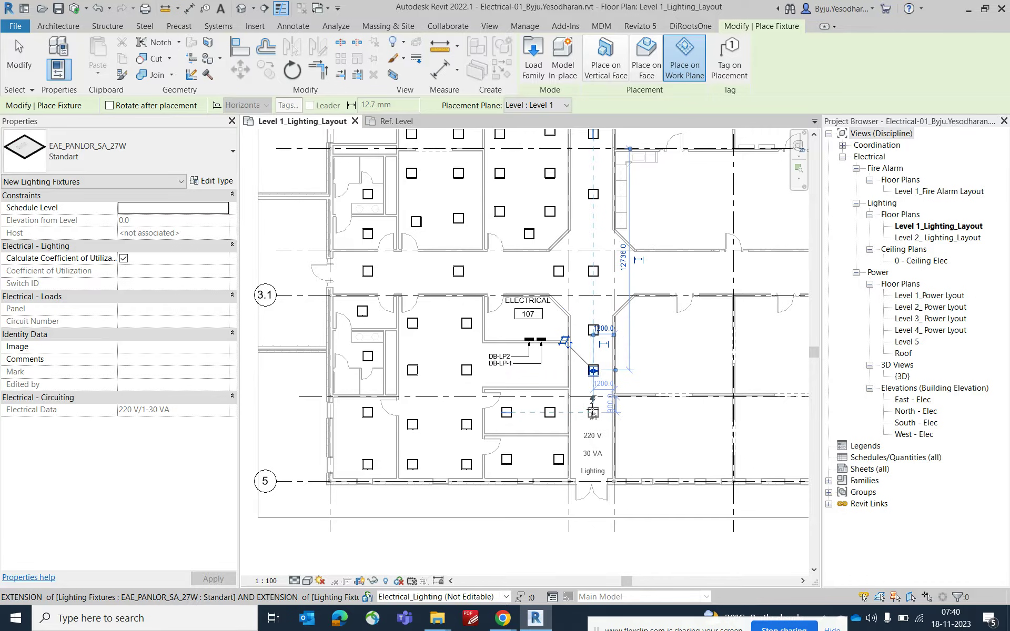
left_click(594, 459)
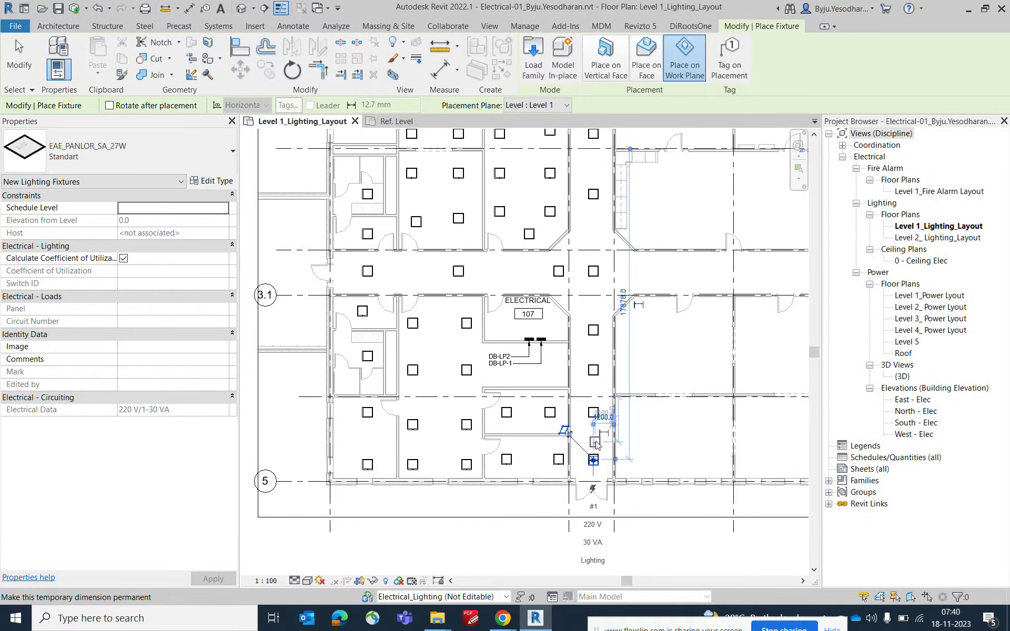
scroll(565, 412, "down", 1)
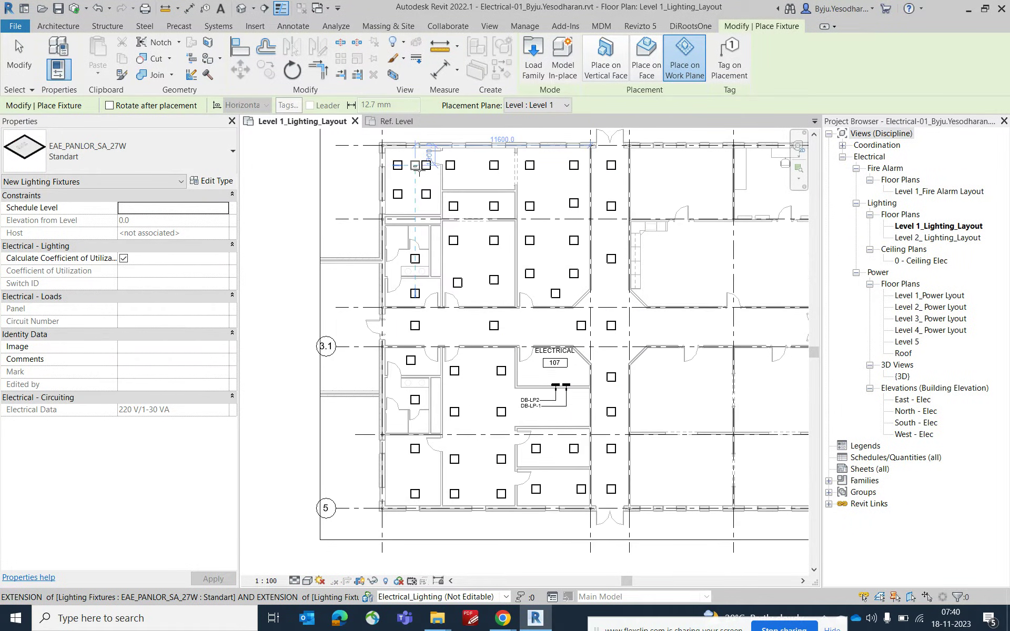
key("Escape")
key("Escape")
scroll(415, 173, "up", 4)
middle_click_drag(415, 204, 427, 264)
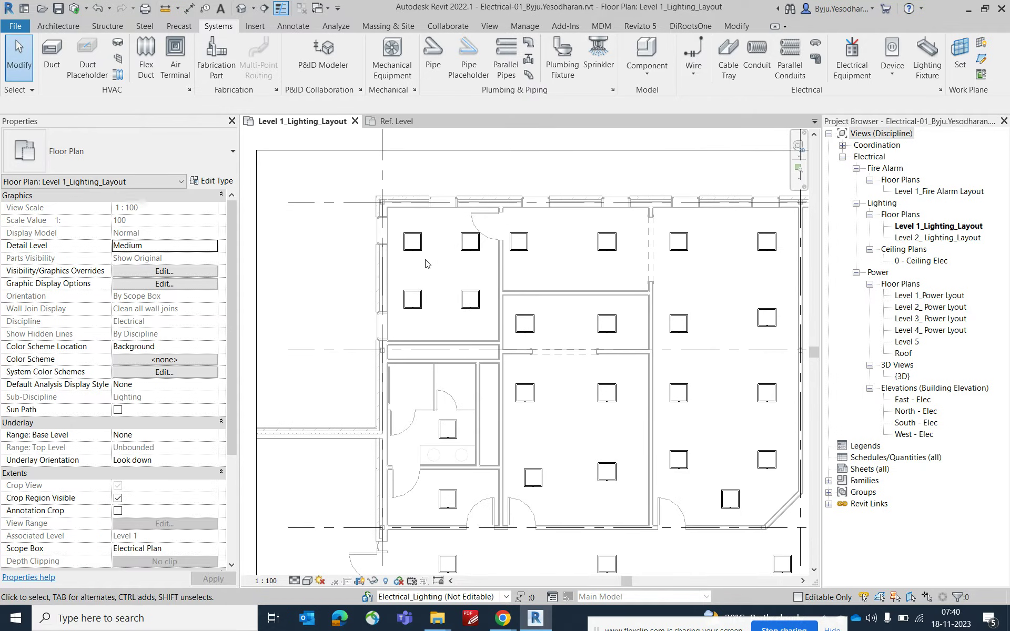
key("t")
key("g")
left_click(424, 250)
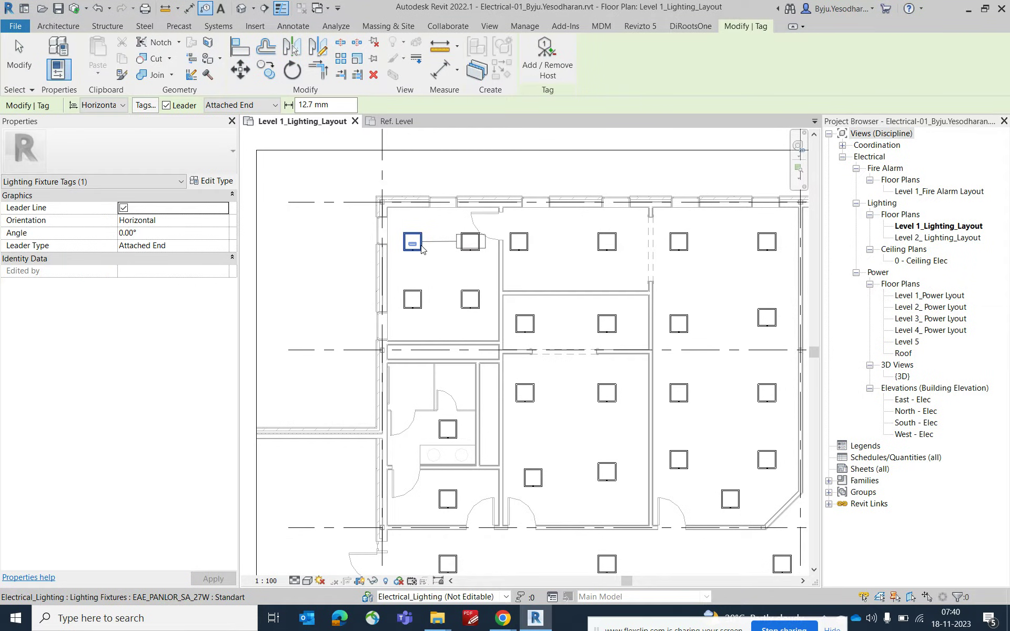
key("Escape")
key("Escape")
- Duplicate the EAE_PANLOR_SA_27W Standart type as F1 from the upper-left fixture in the north-west corner room
left_click(421, 248)
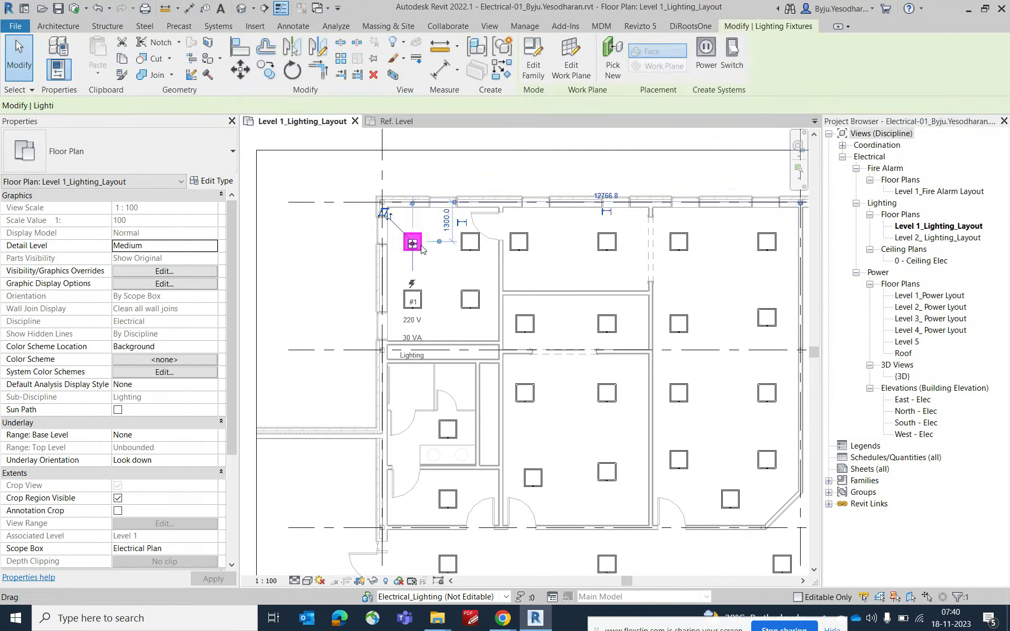
left_click(216, 181)
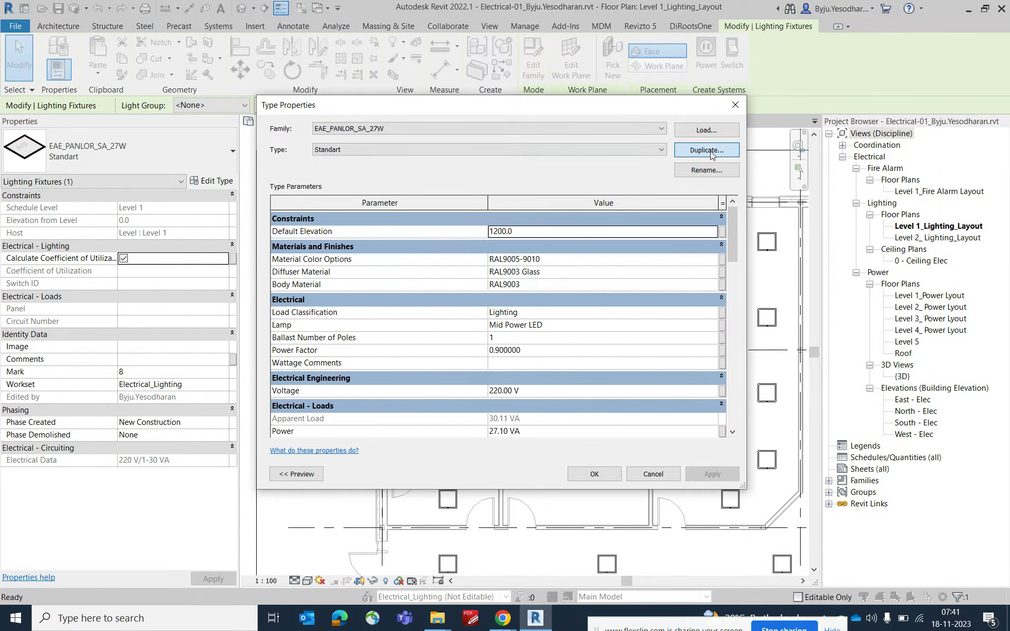
left_click(707, 151)
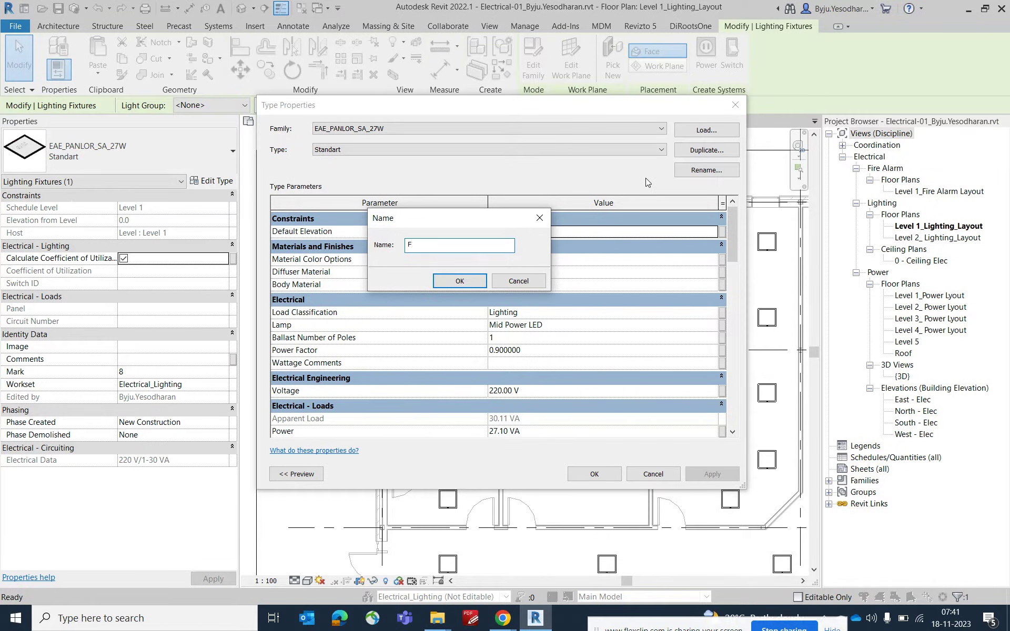
left_click(461, 281)
left_click(596, 476)
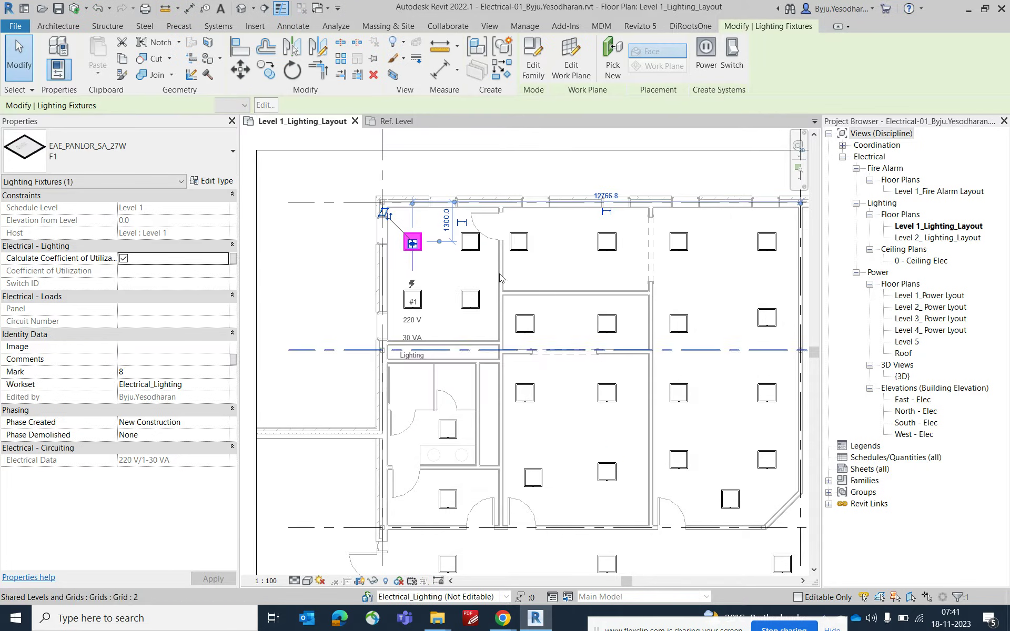
- Turn off the selection of linked models so that fixtures can be window-selected over the architectural link
left_click(314, 229)
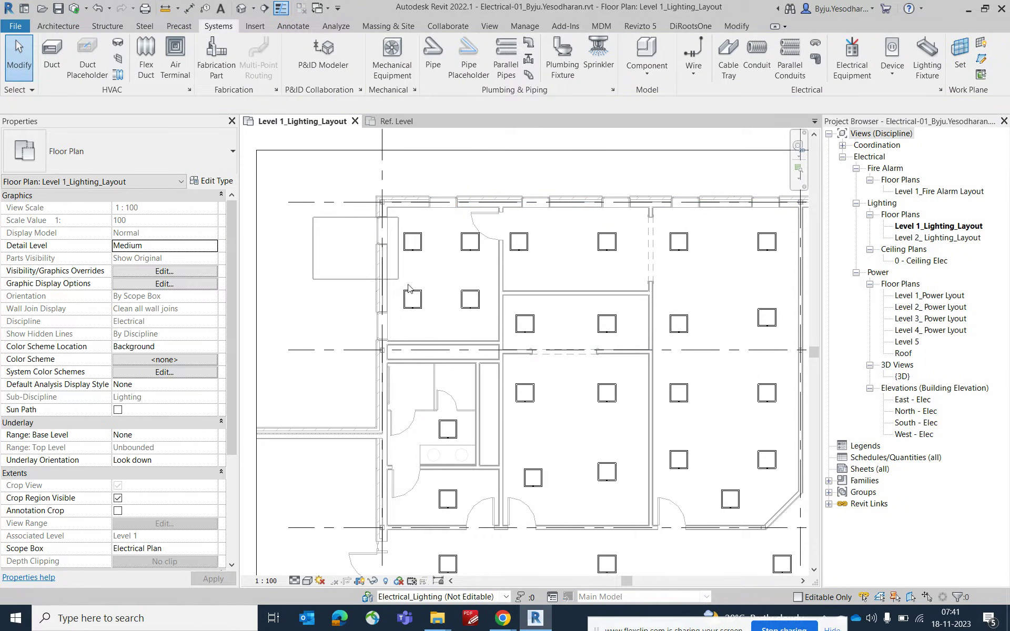
left_click(623, 335)
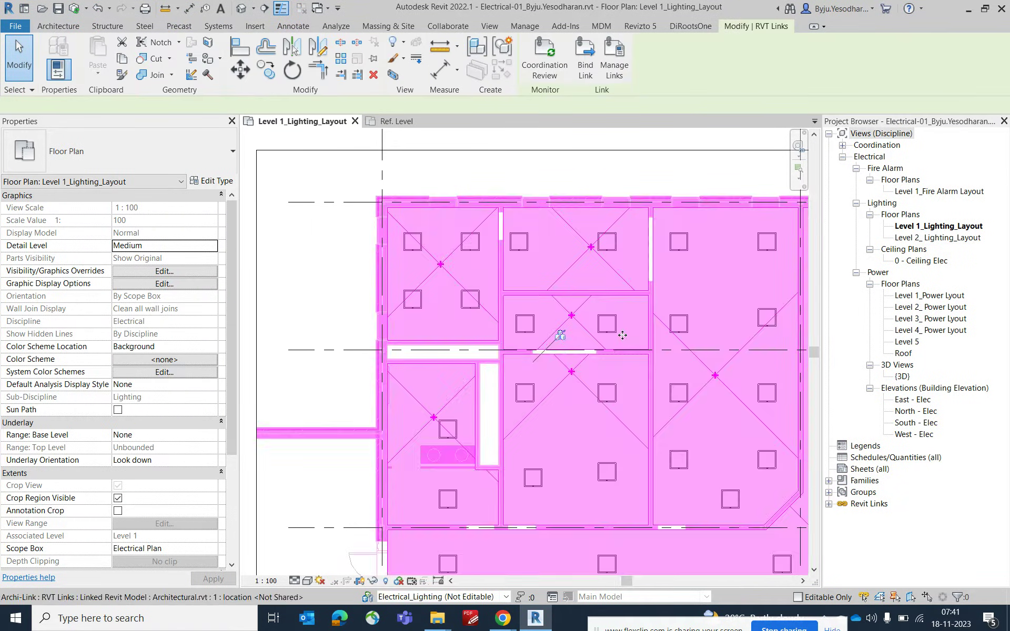
key("Escape")
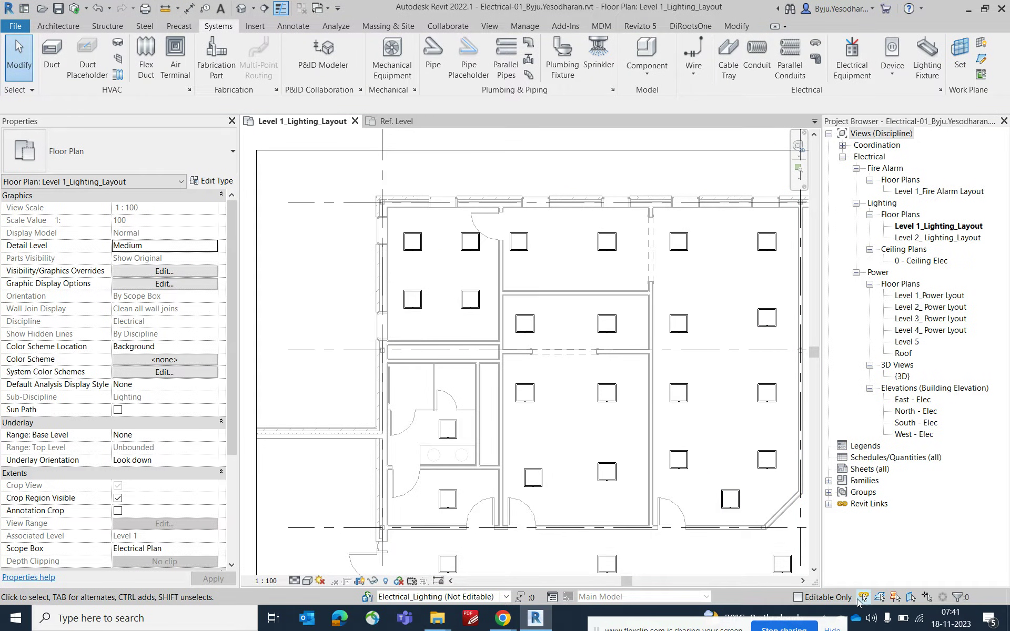
left_click_drag(230, 298, 230, 342)
- Change all fixtures in the rooms west of grid B and north of the horizontal corridor to type F1
left_click_drag(326, 185, 714, 383)
scroll(360, 326, "down", 1)
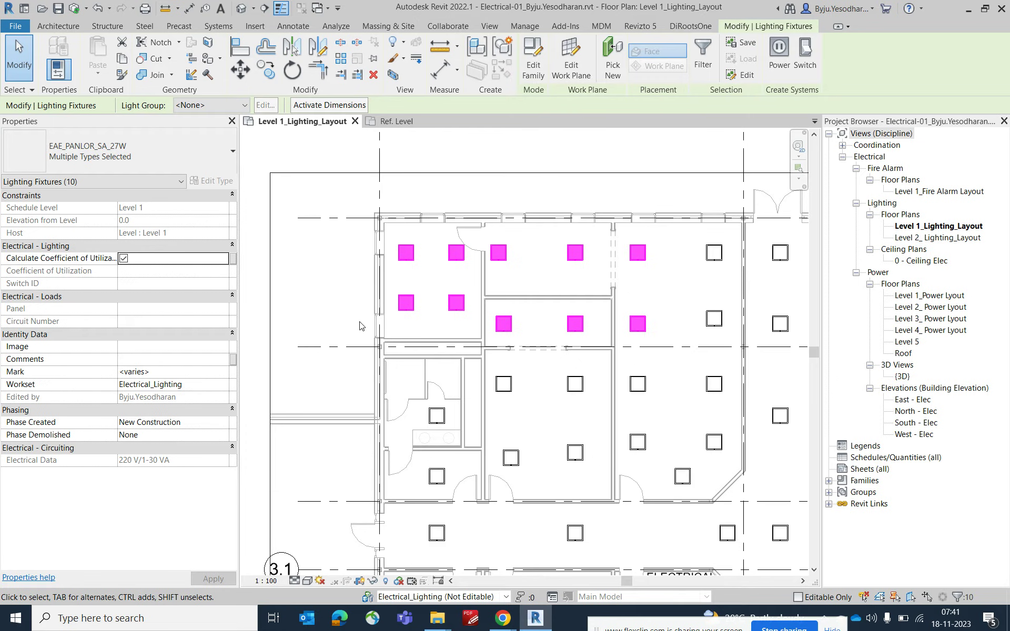
scroll(360, 326, "down", 1)
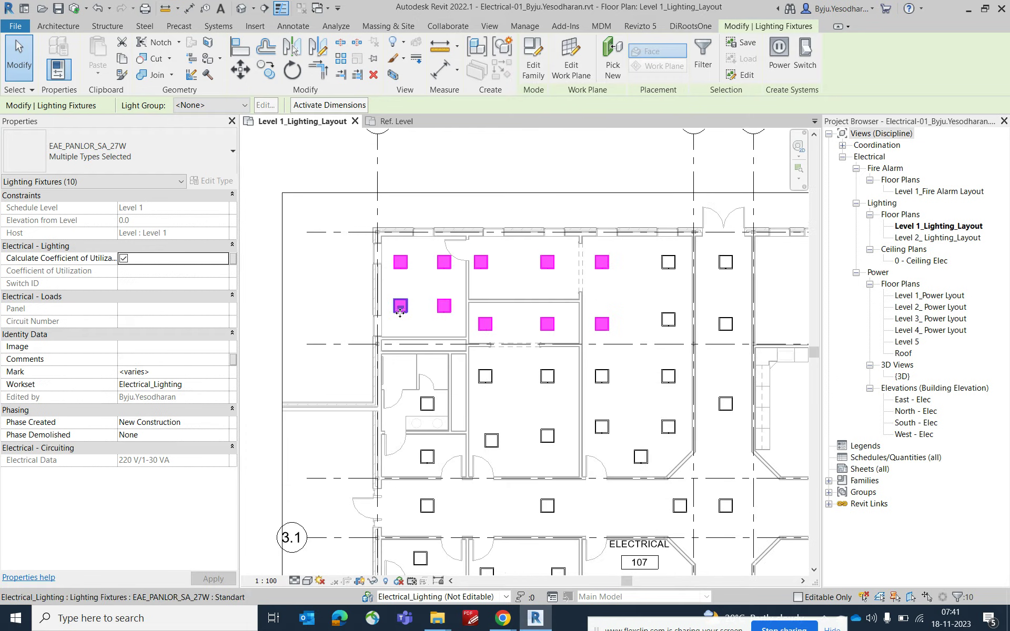
left_click(350, 219)
left_click_drag(326, 203, 589, 313)
left_click_drag(345, 215, 697, 495)
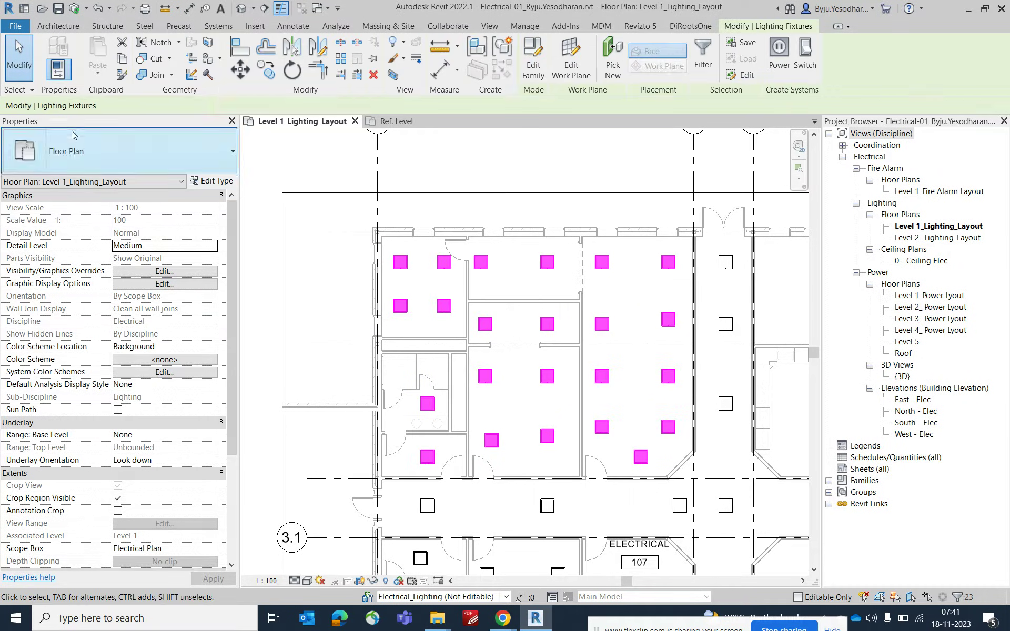
left_click(105, 158)
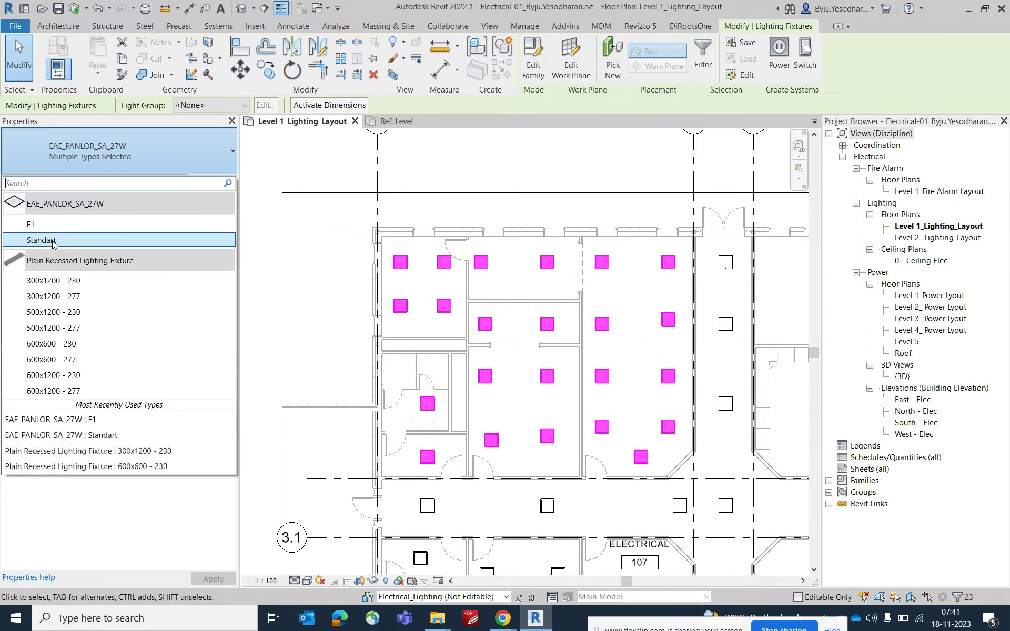
left_click(43, 226)
left_click(544, 188)
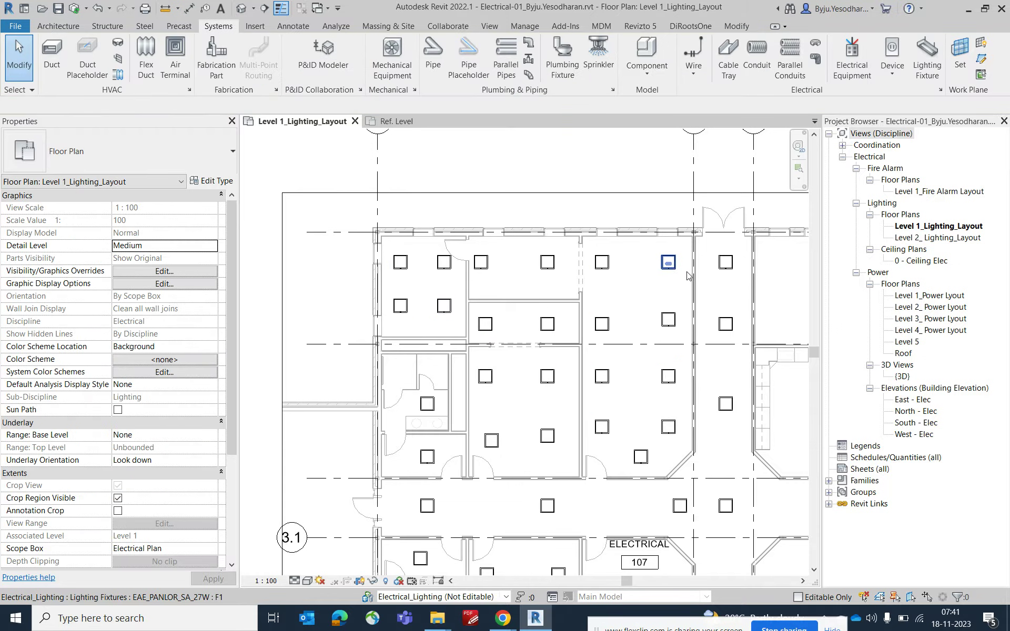
- Duplicate the northernmost vertical-corridor fixture's type as F2 and fill in the new type's Type Mark
left_click(731, 269)
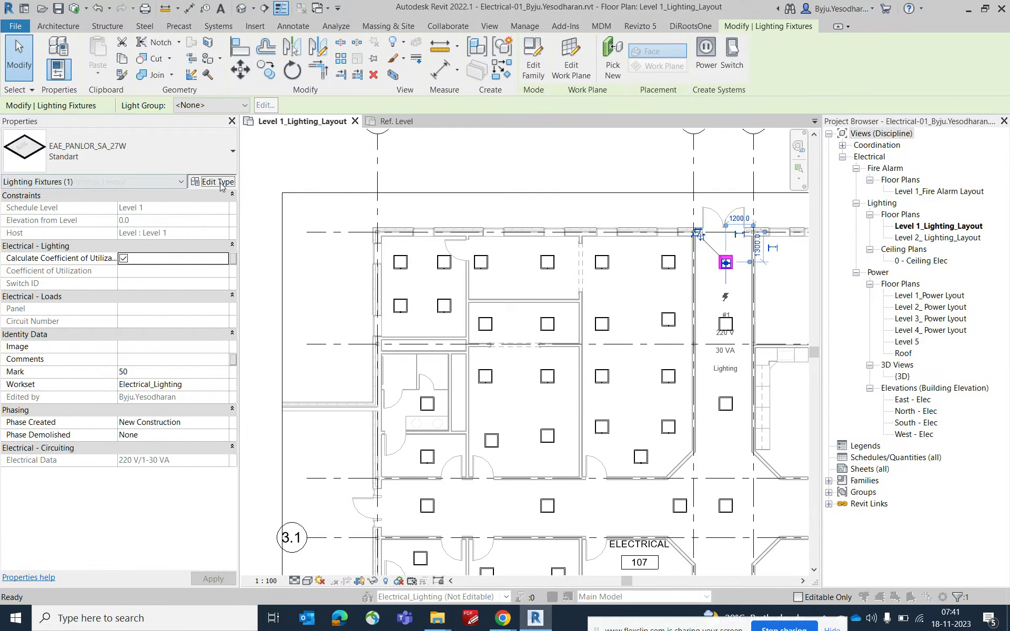
left_click(213, 180)
left_click(696, 151)
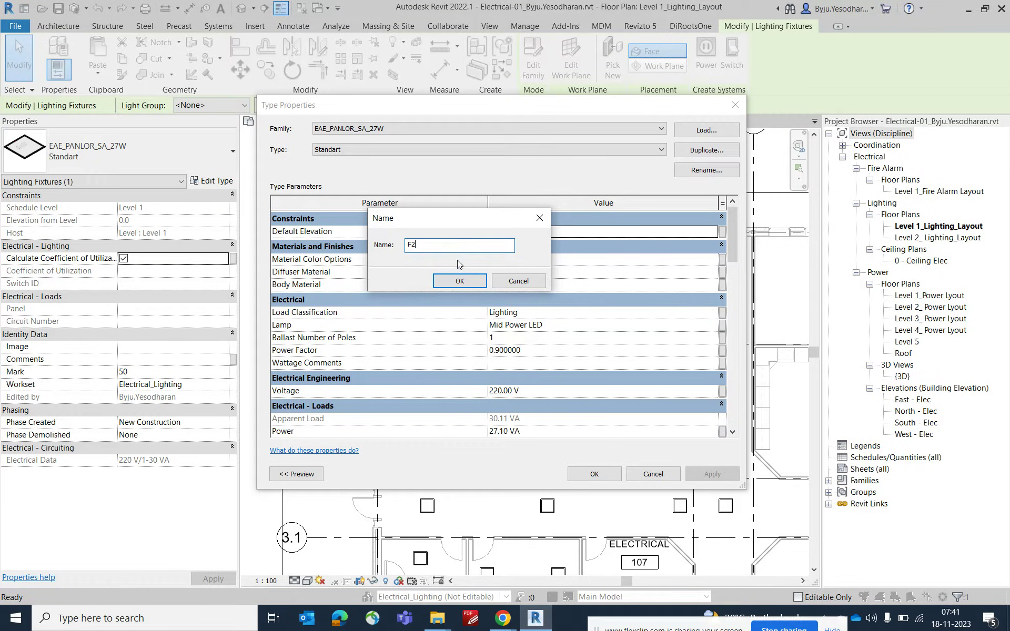
left_click(463, 284)
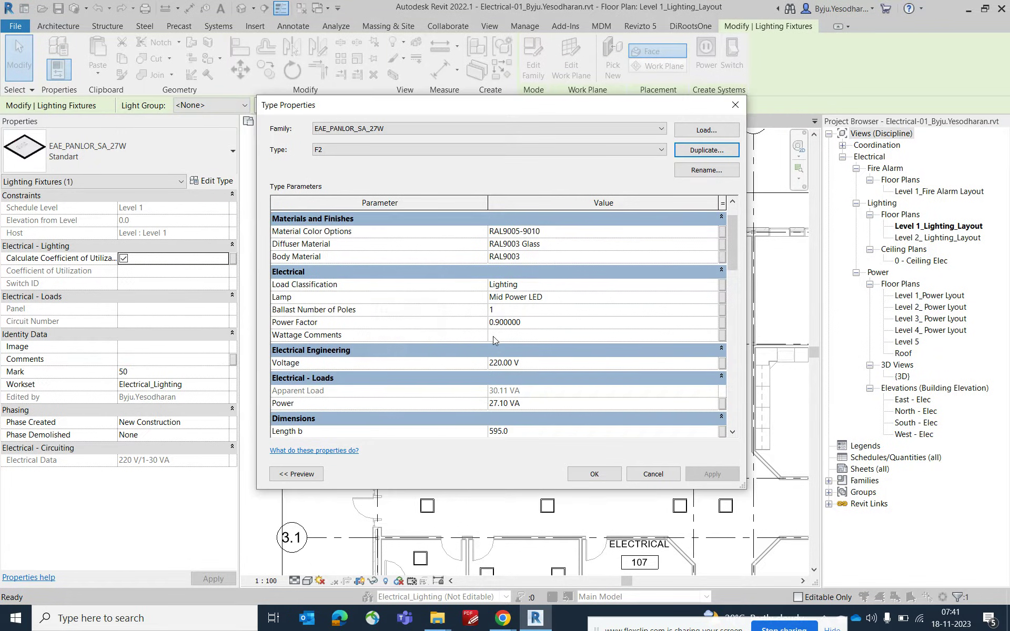
scroll(491, 337, "down", 5)
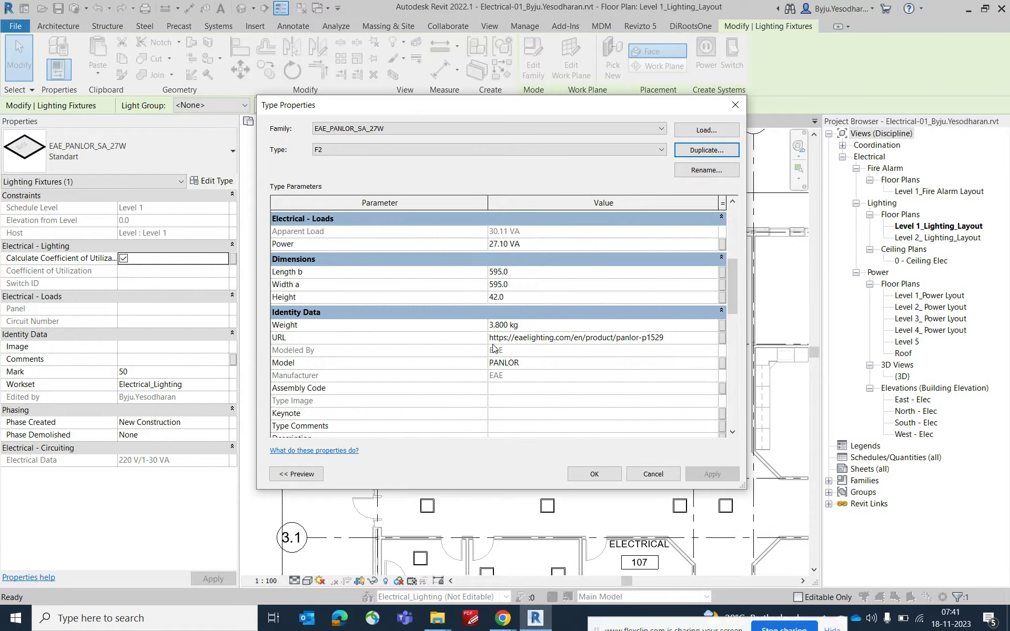
scroll(493, 396, "down", 1)
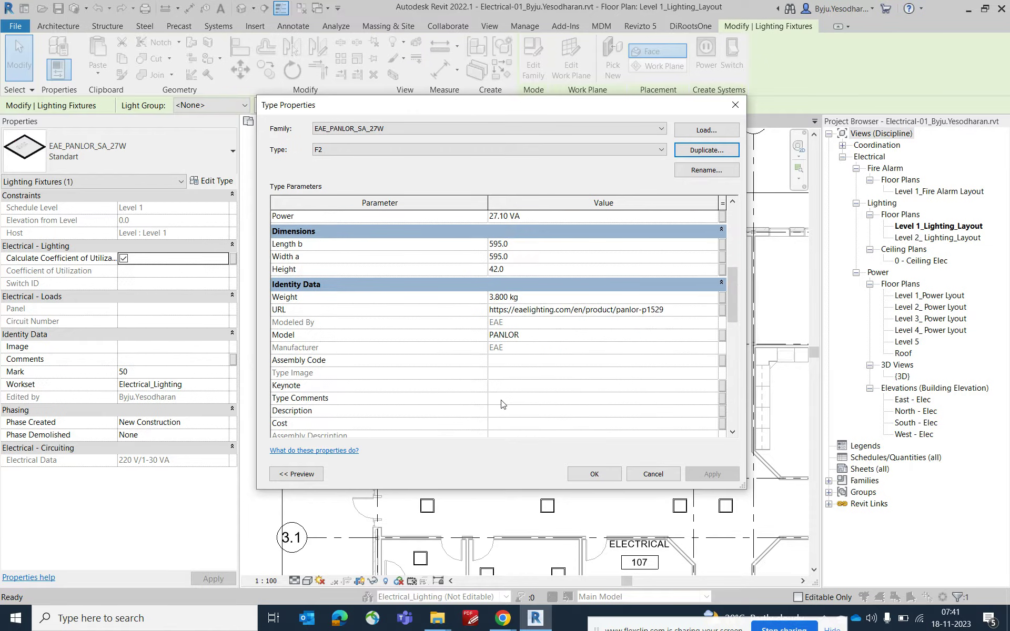
scroll(394, 387, "down", 1)
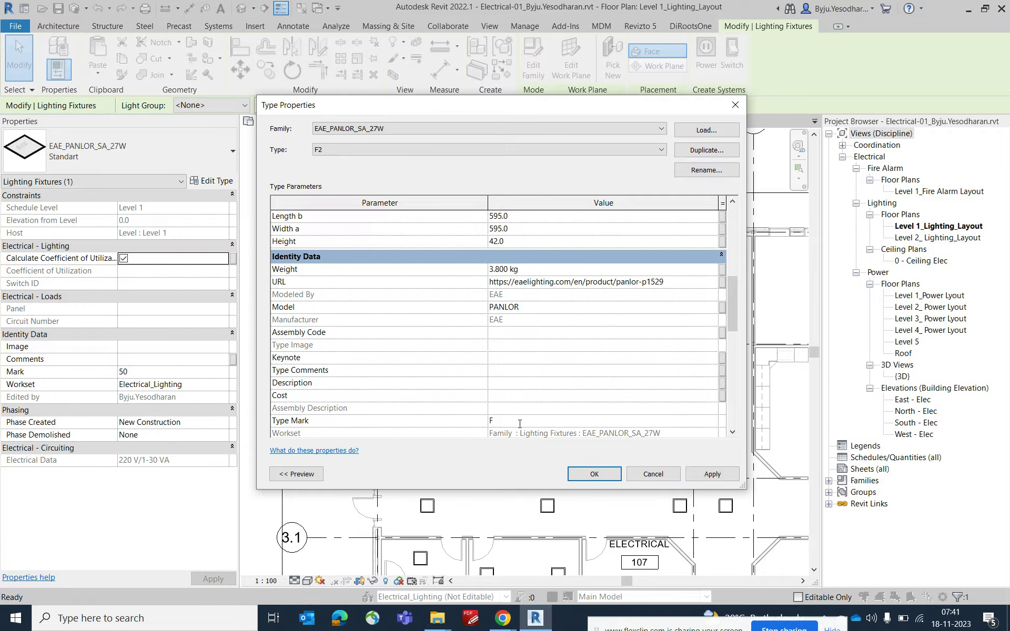
left_click(594, 474)
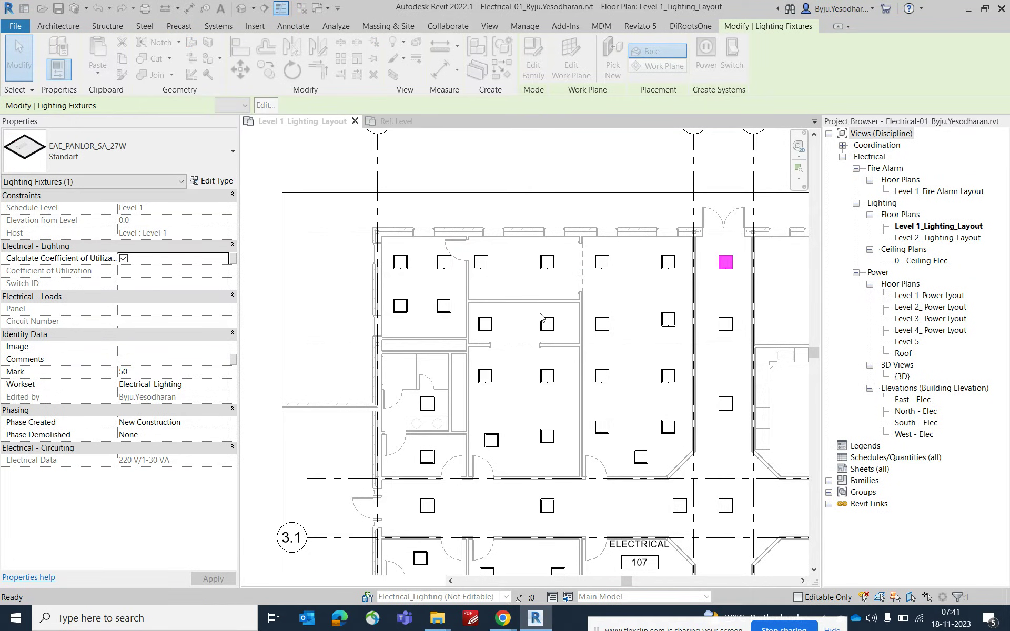
- Set the Type Mark of fixture type F1 to F1
left_click(548, 266)
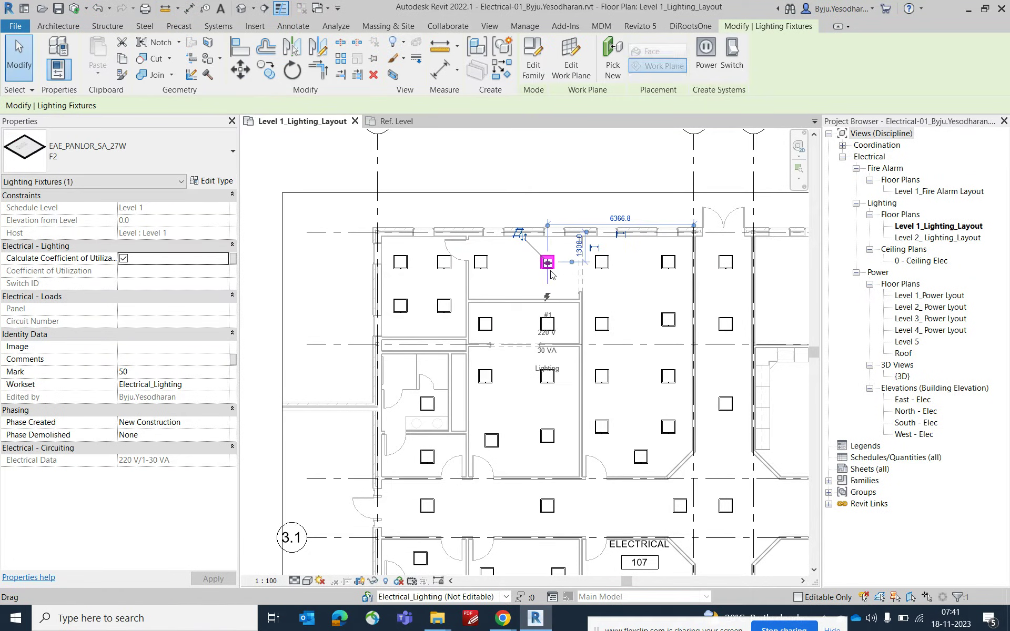
left_click(217, 181)
scroll(497, 288, "down", 8)
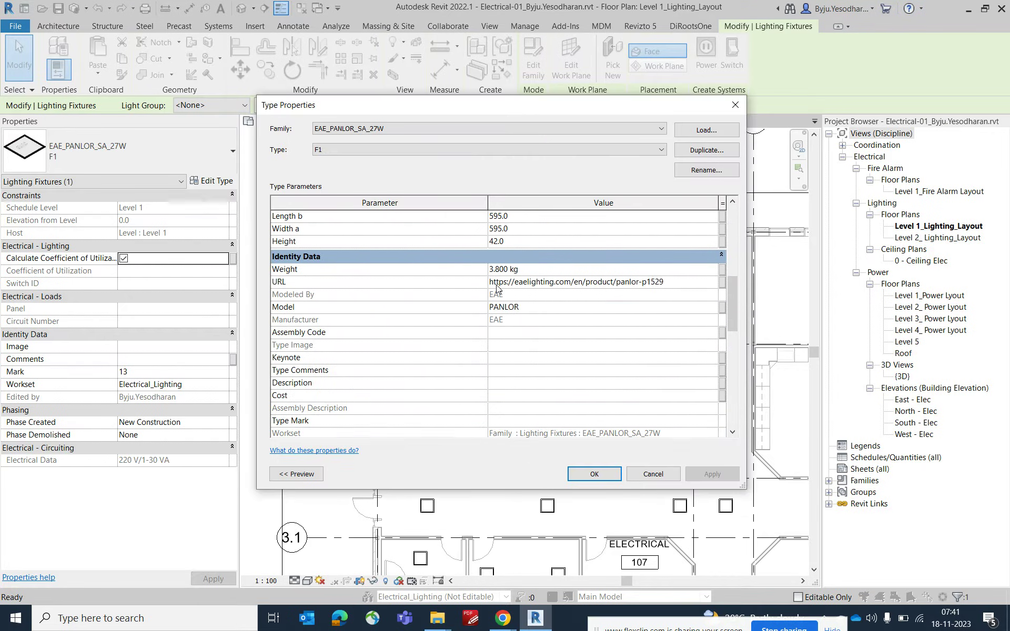
scroll(503, 384, "down", 1)
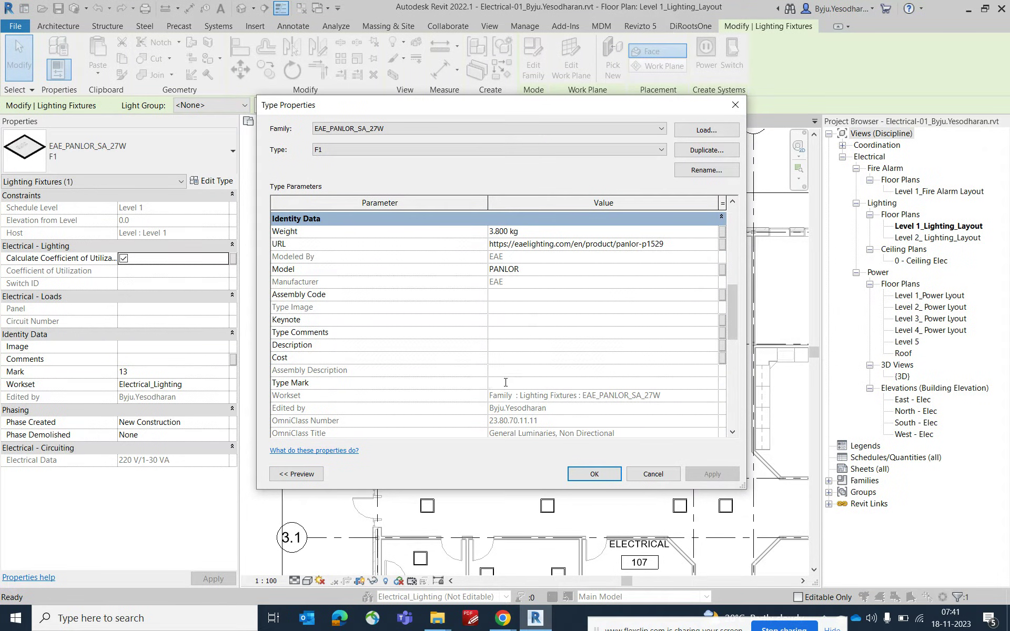
left_click(595, 474)
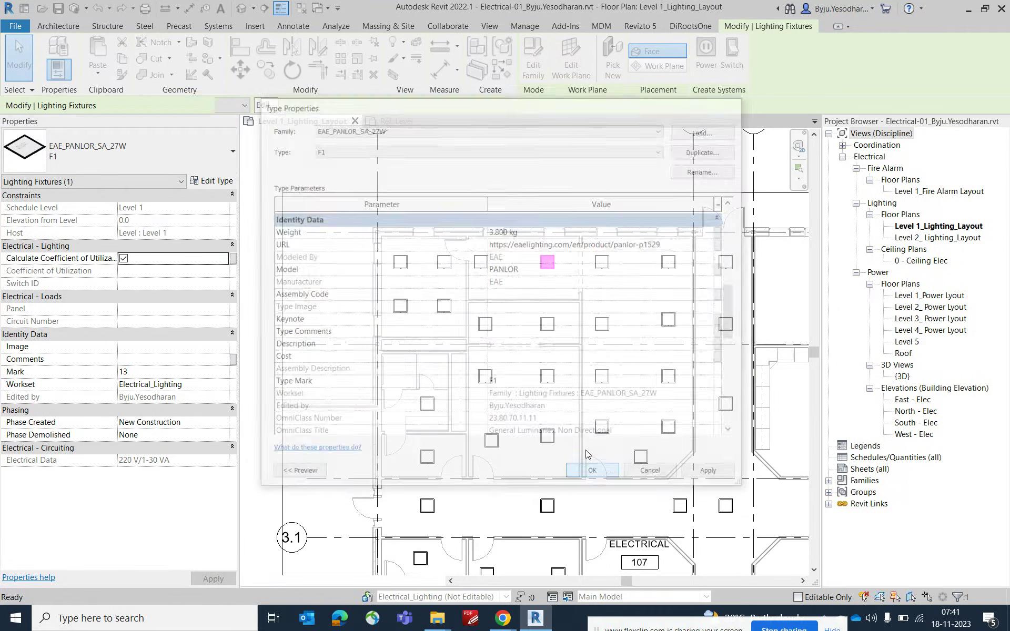
scroll(573, 225, "down", 2)
key("Escape")
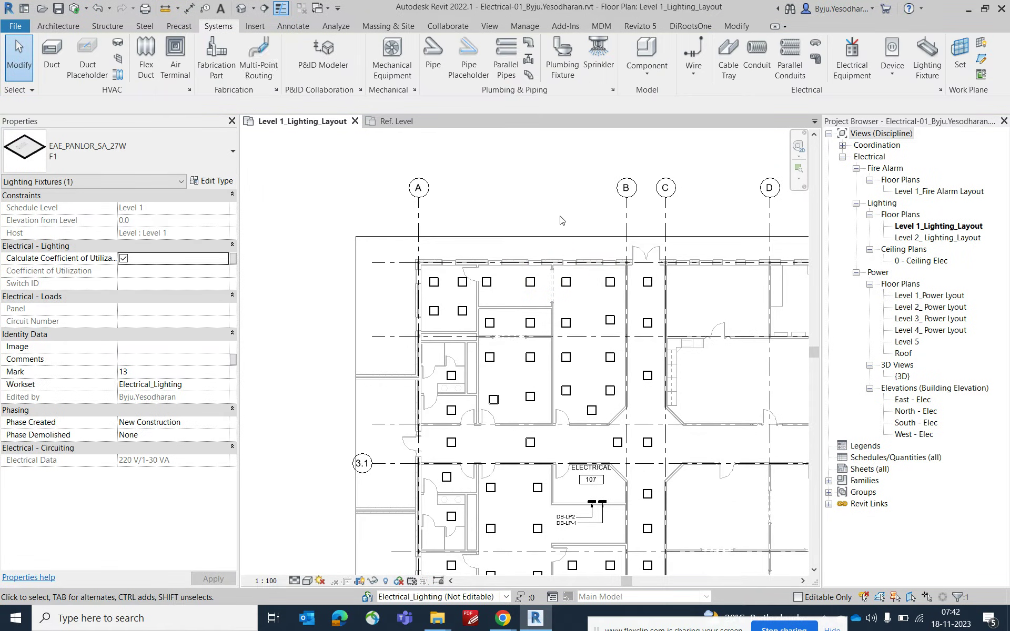
- Change the upper seven fixtures in the vertical corridor between grids B and C to type F2
left_click(566, 284)
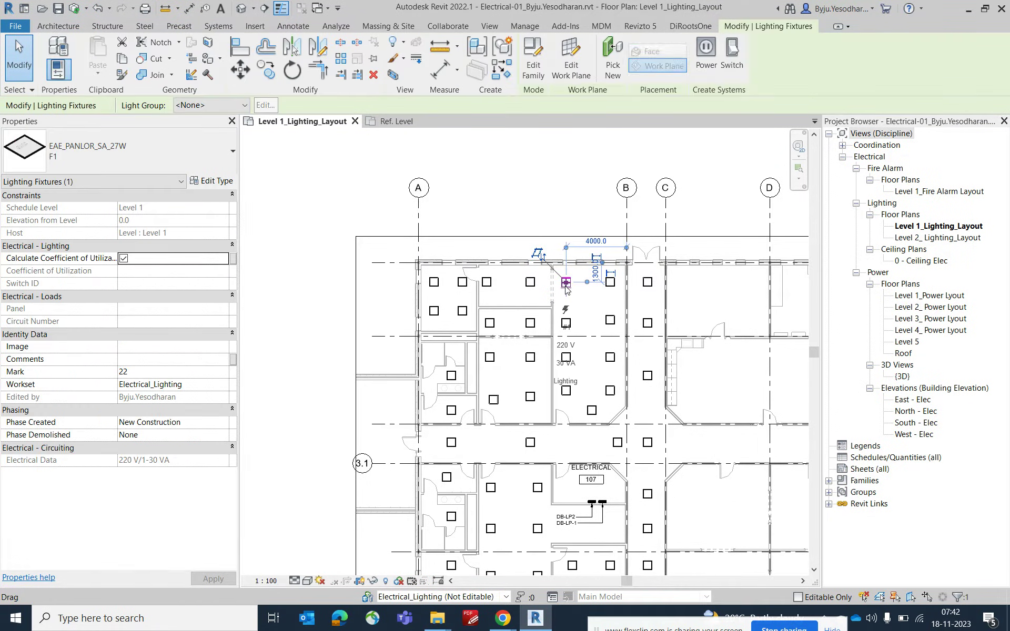
key("Escape")
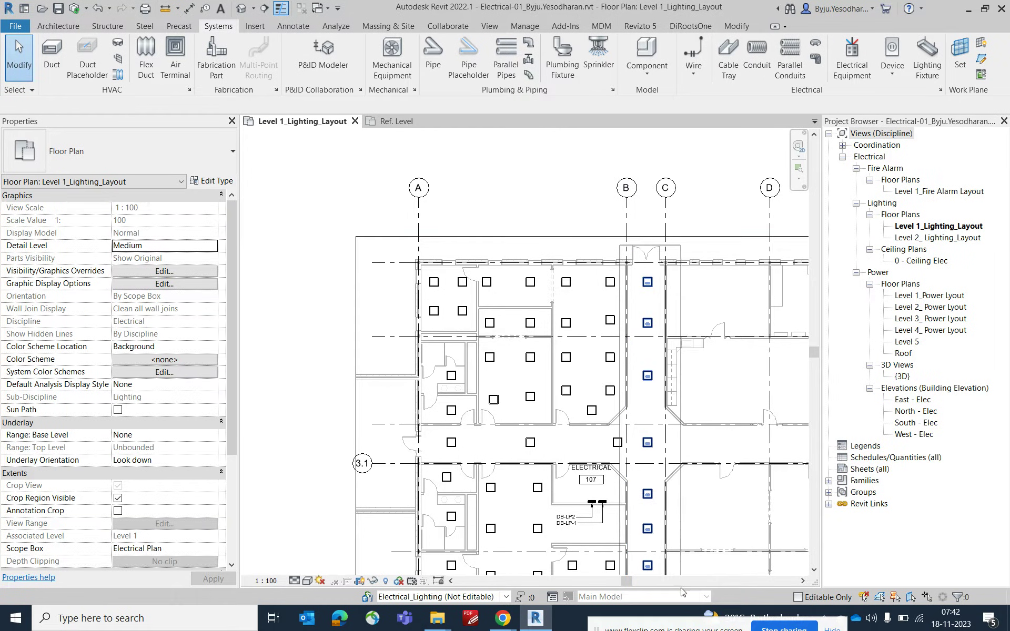
left_click_drag(683, 593, 682, 593)
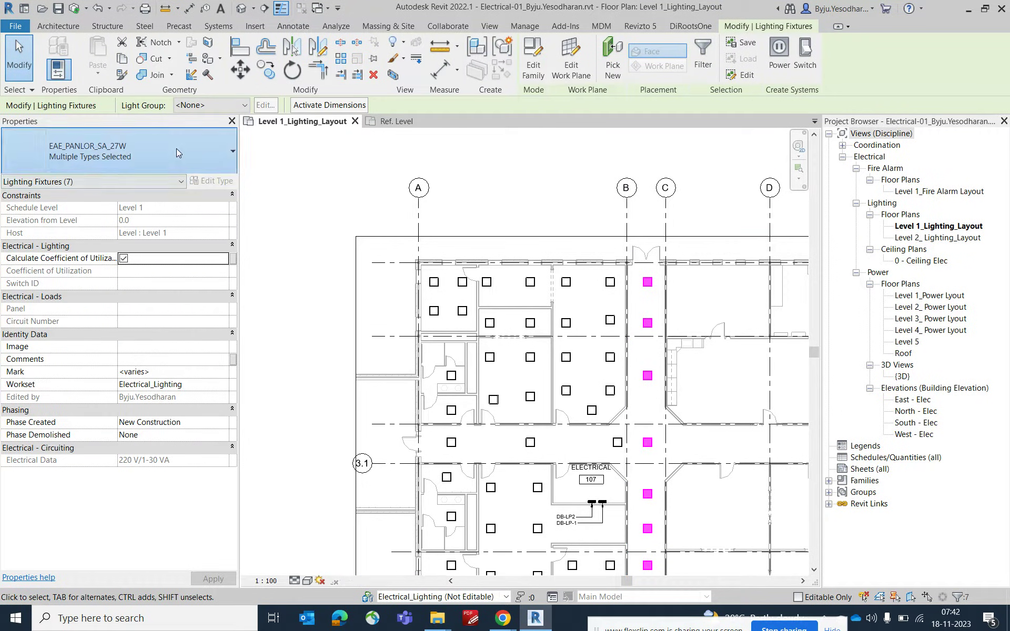
left_click(176, 151)
left_click(31, 240)
scroll(587, 210, "down", 2)
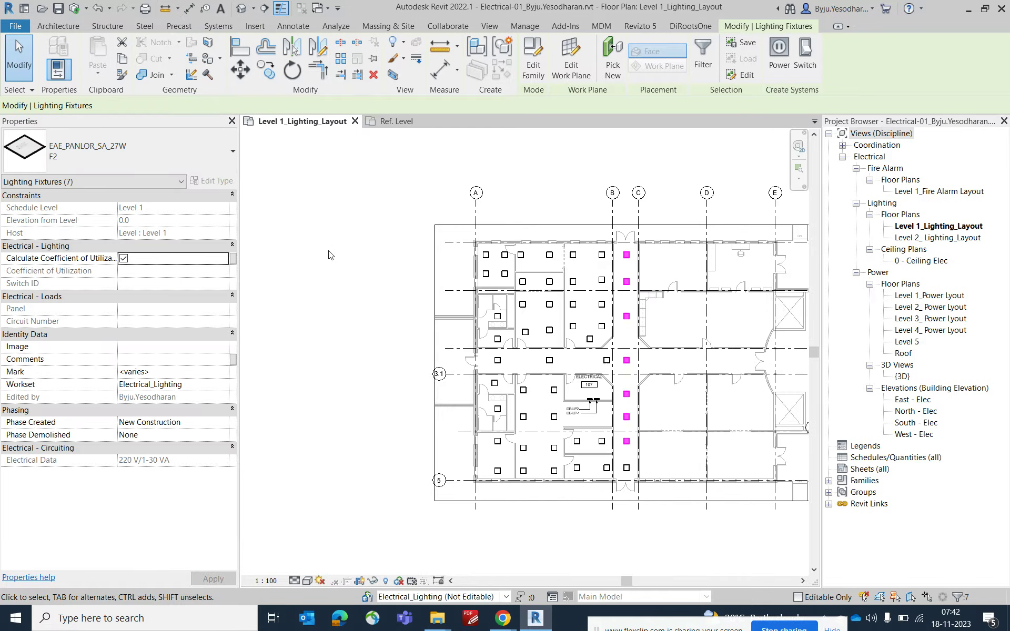
left_click(352, 283)
- Change the two western horizontal-corridor fixtures and all fixtures in the rooms west of Electrical room 107 to type F2
scroll(337, 219, "up", 3)
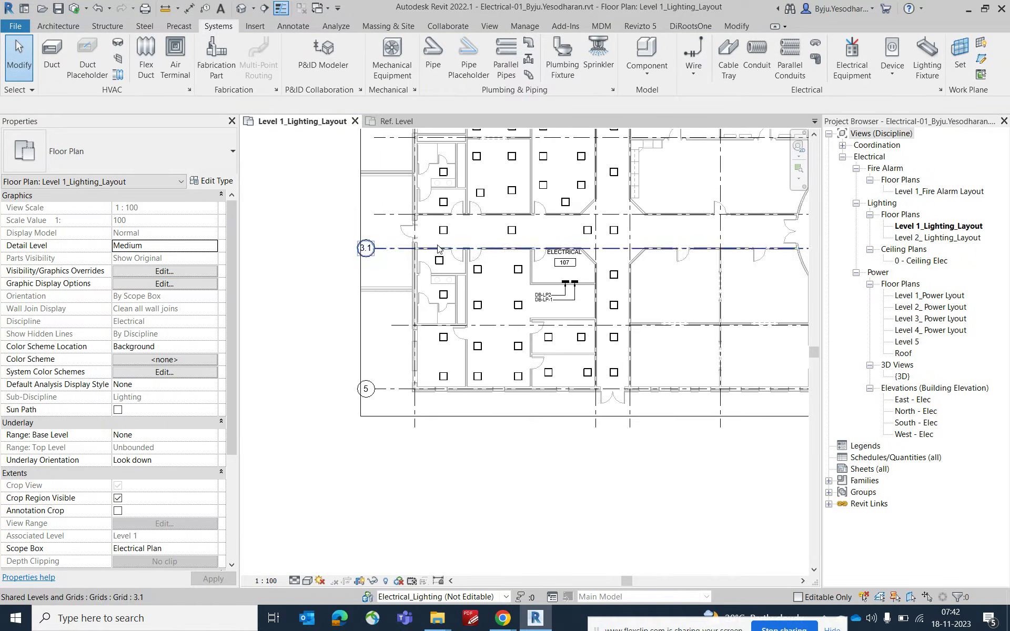
left_click_drag(322, 214, 532, 409)
left_click(192, 149)
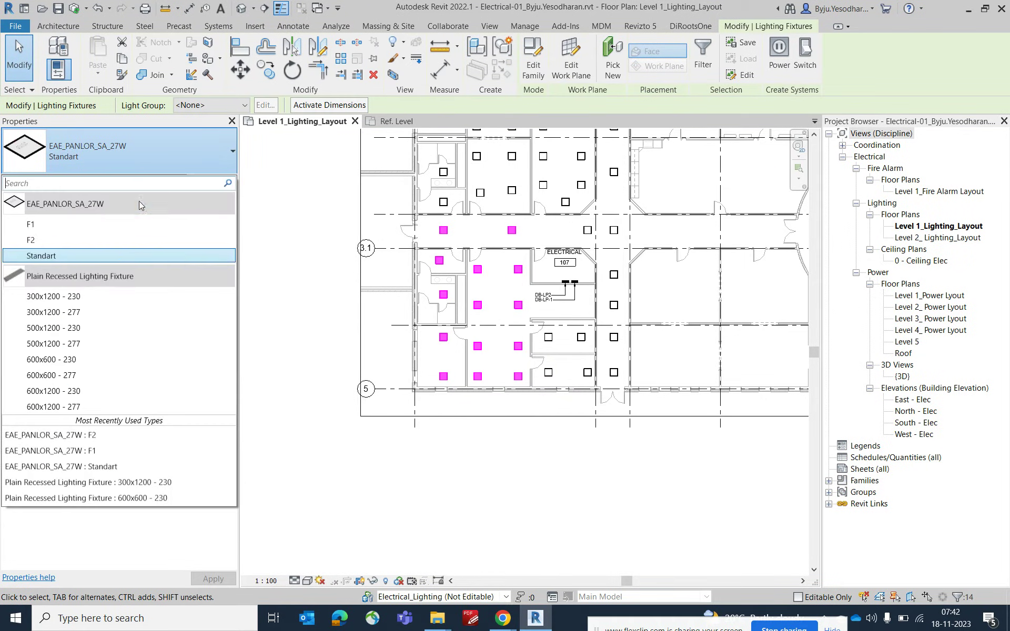
left_click(69, 260)
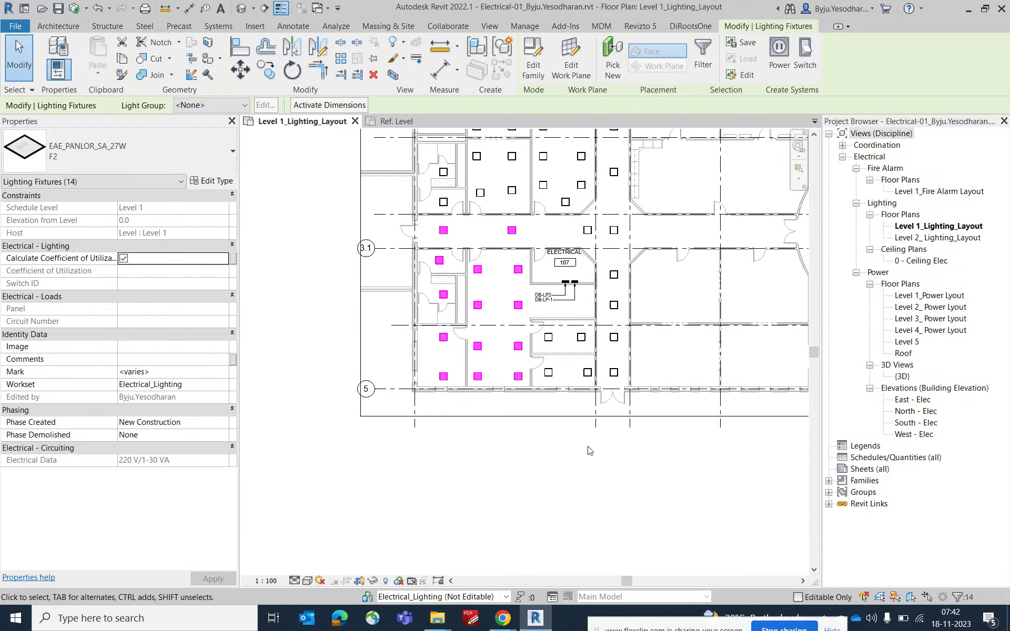
left_click(589, 449)
- Move the eastern fixture in the southernmost small room below Electrical room 107 slightly west, near the fixture above it
scroll(604, 375, "up", 1)
scroll(579, 326, "up", 4)
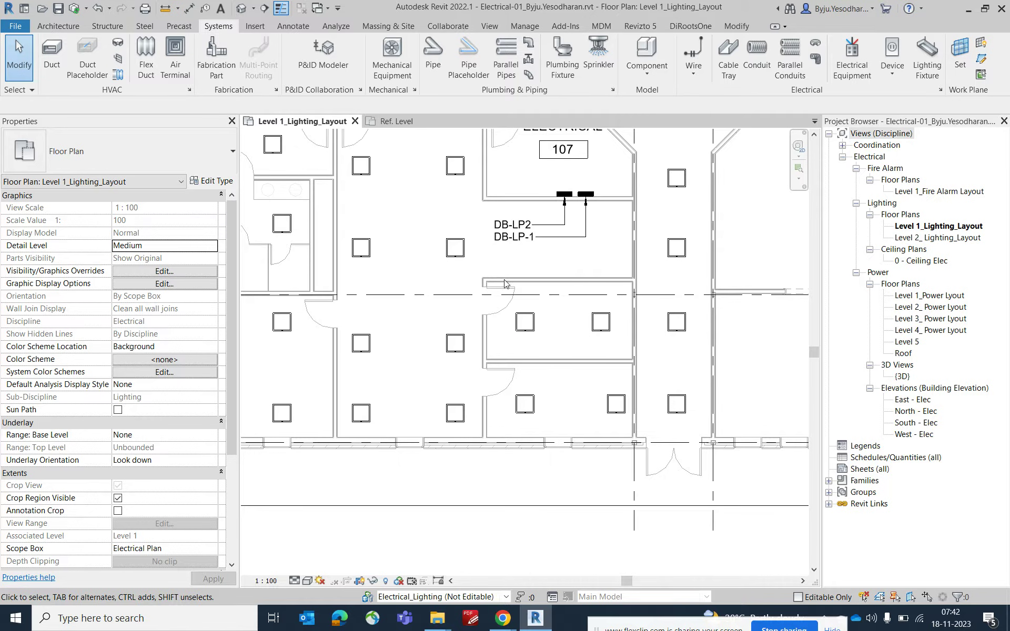
left_click_drag(495, 261, 634, 445)
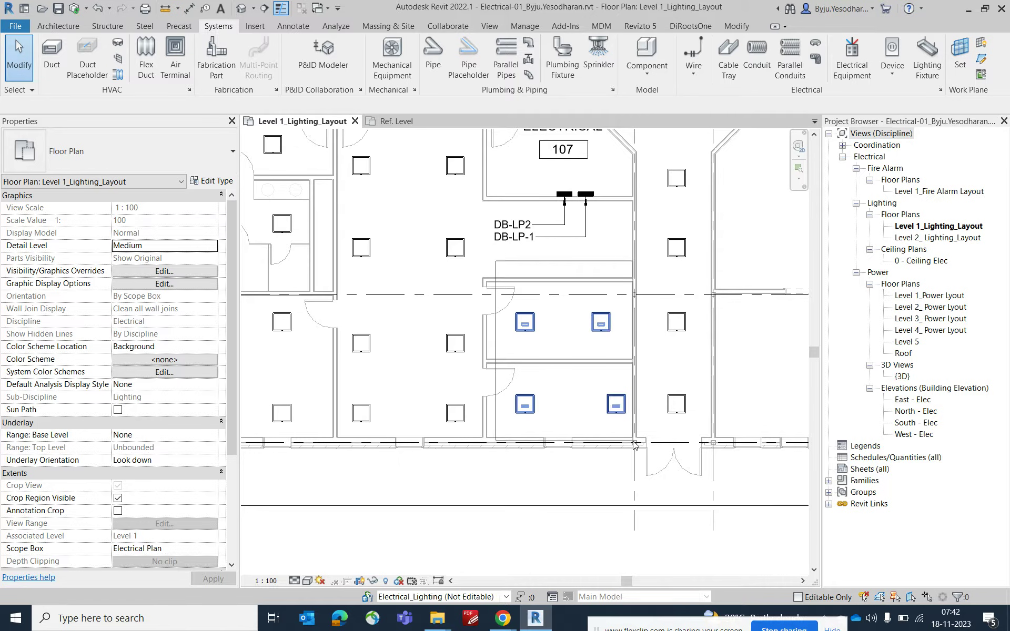
key("Escape")
left_click(616, 413)
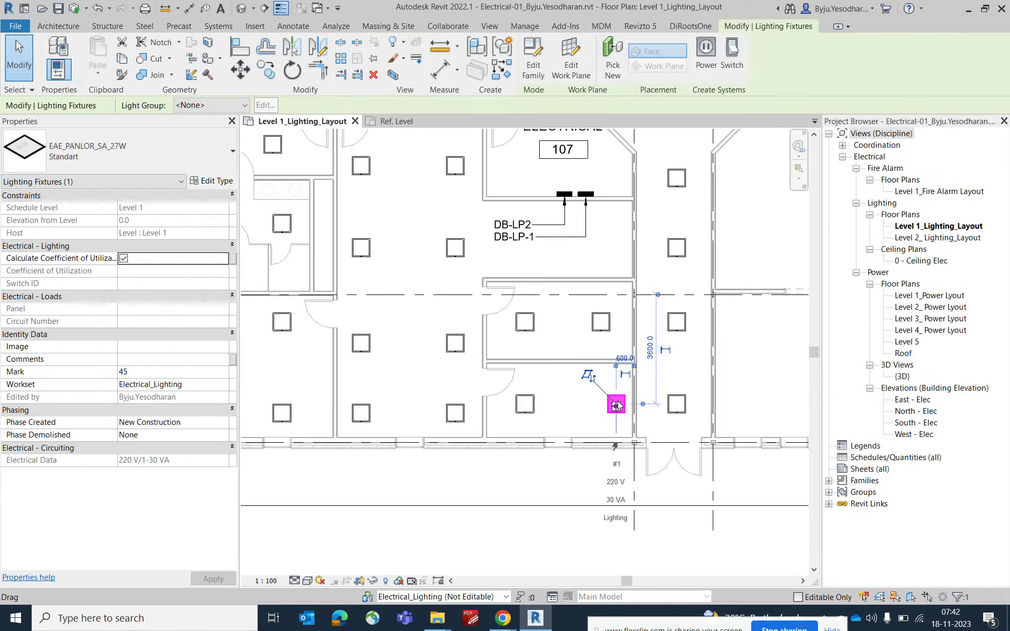
left_click_drag(616, 413, 604, 414)
key("Escape")
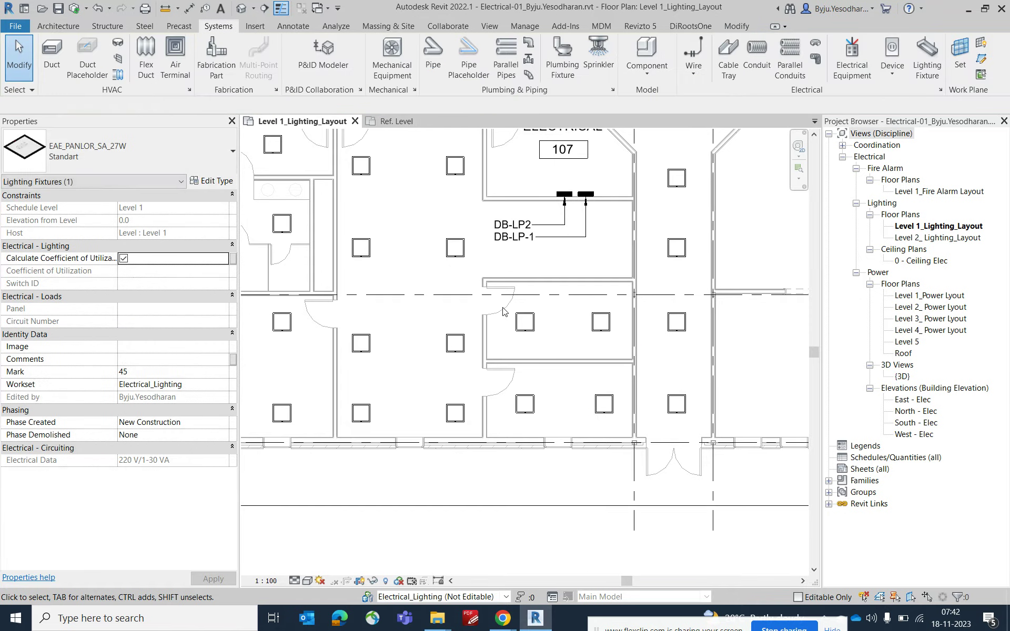
- Duplicate the type of the northwestern fixture in the small rooms south of Electrical 107 as F3 and set its Type Mark to F3
left_click(525, 322)
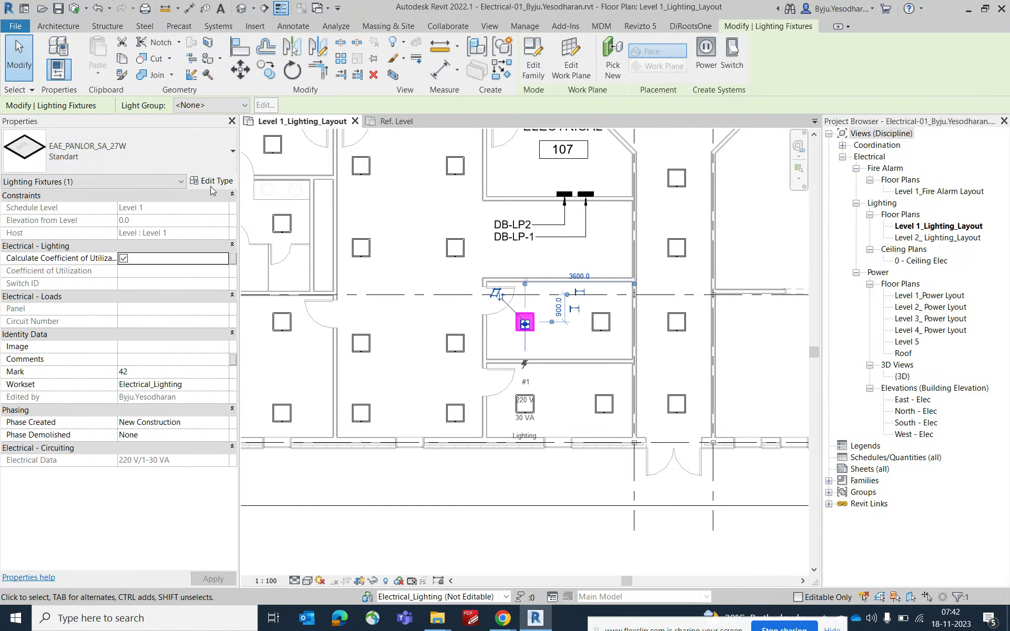
left_click(211, 181)
left_click(704, 149)
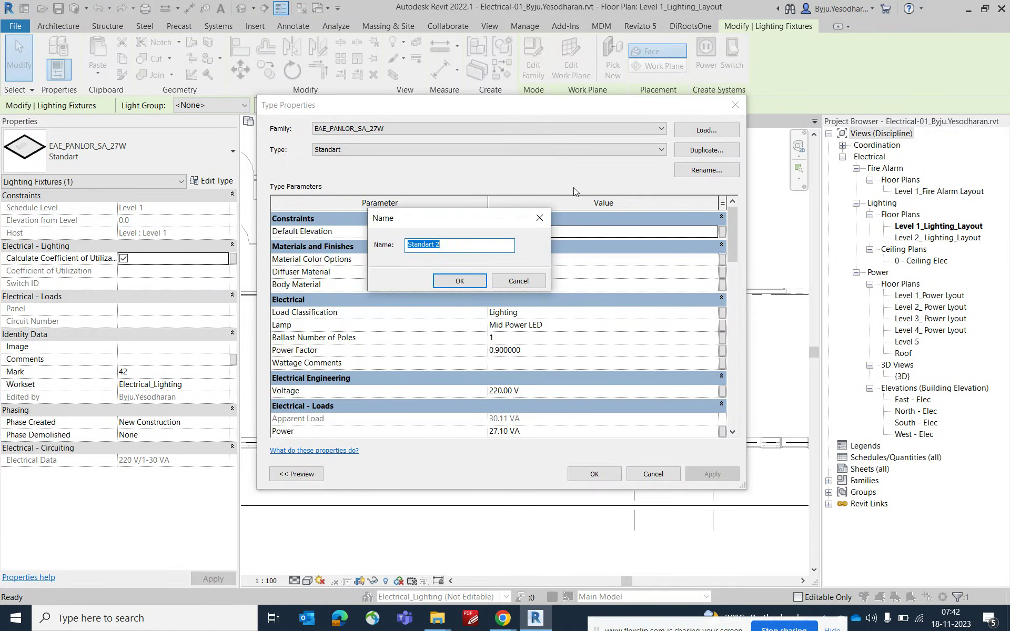
type("F3")
left_click(459, 282)
scroll(538, 355, "down", 8)
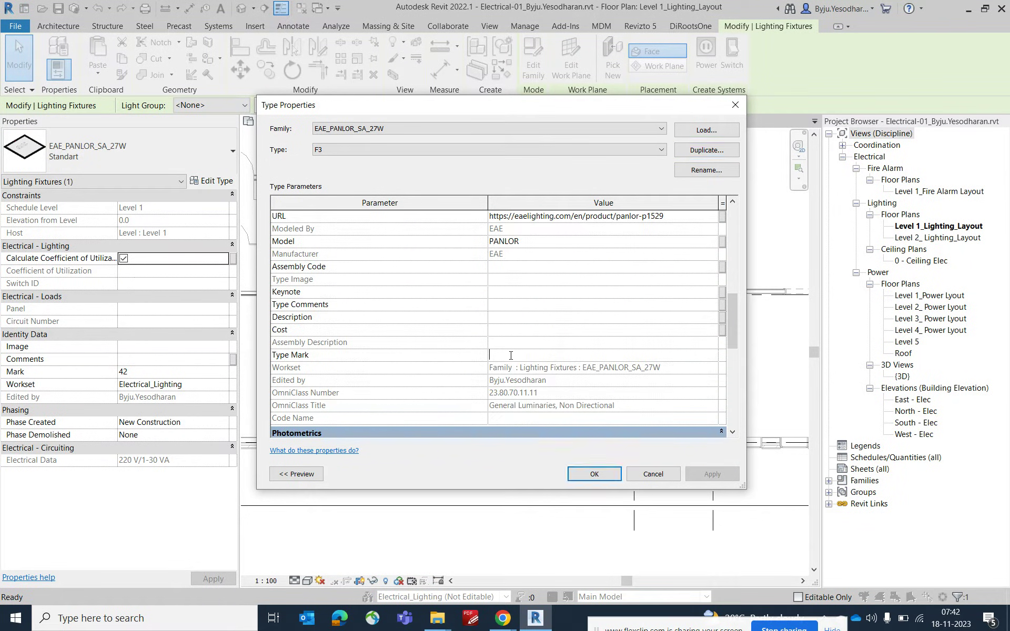
type("F3")
left_click(593, 474)
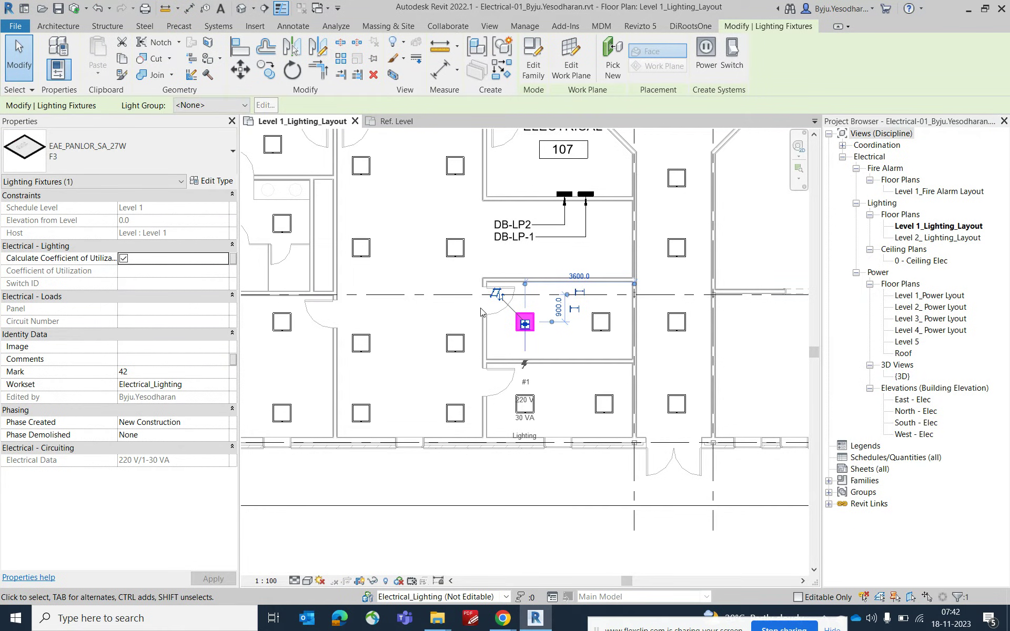
- Change all four fixtures in the two small rooms south of Electrical room 107 to type F3
left_click(479, 306)
left_click_drag(479, 304, 628, 447)
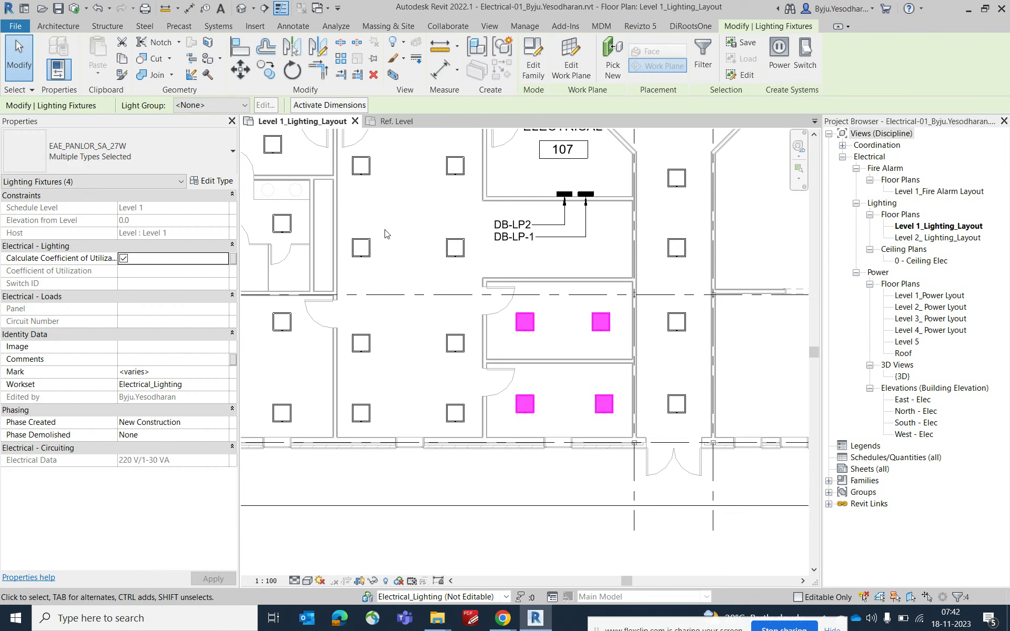
left_click(150, 147)
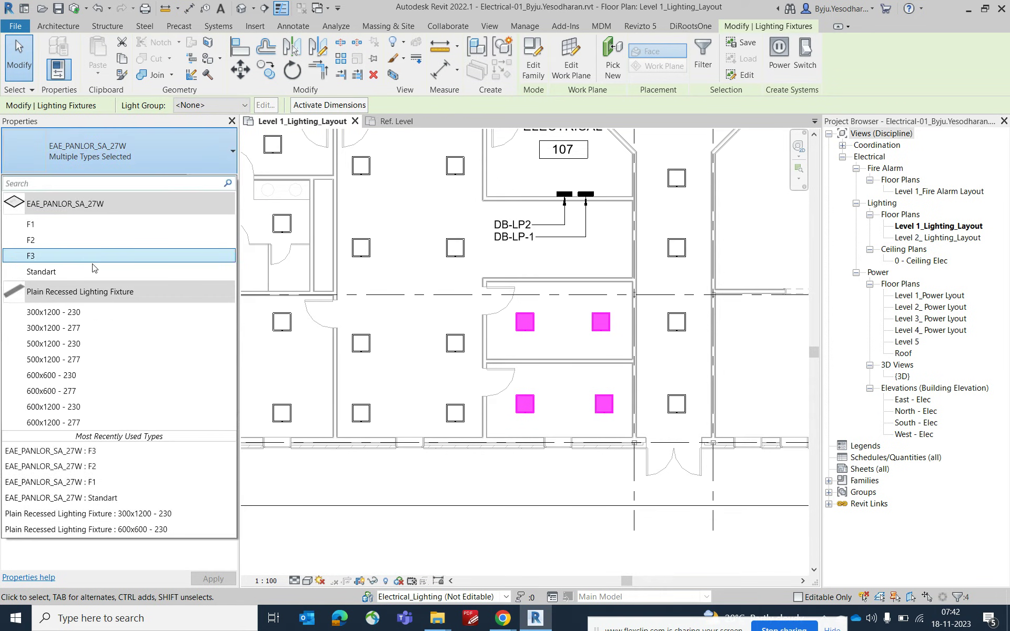
left_click(92, 262)
key("Escape")
- Tag the northwesternmost fixture on the Level 1 plan by category, placing the tag just below it with a leader
scroll(433, 199, "down", 4)
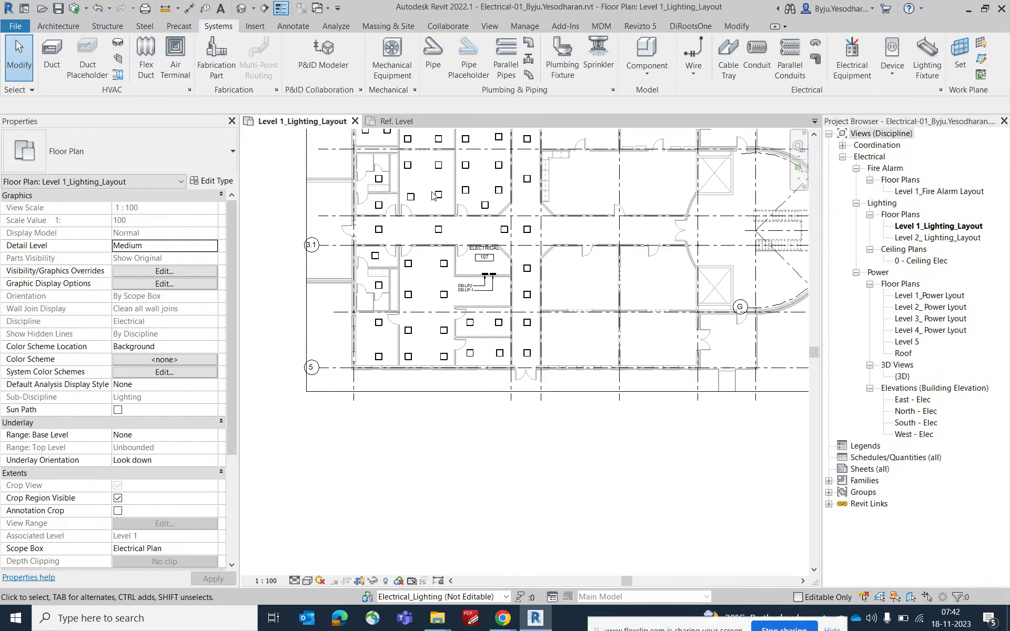
key("z")
key("f")
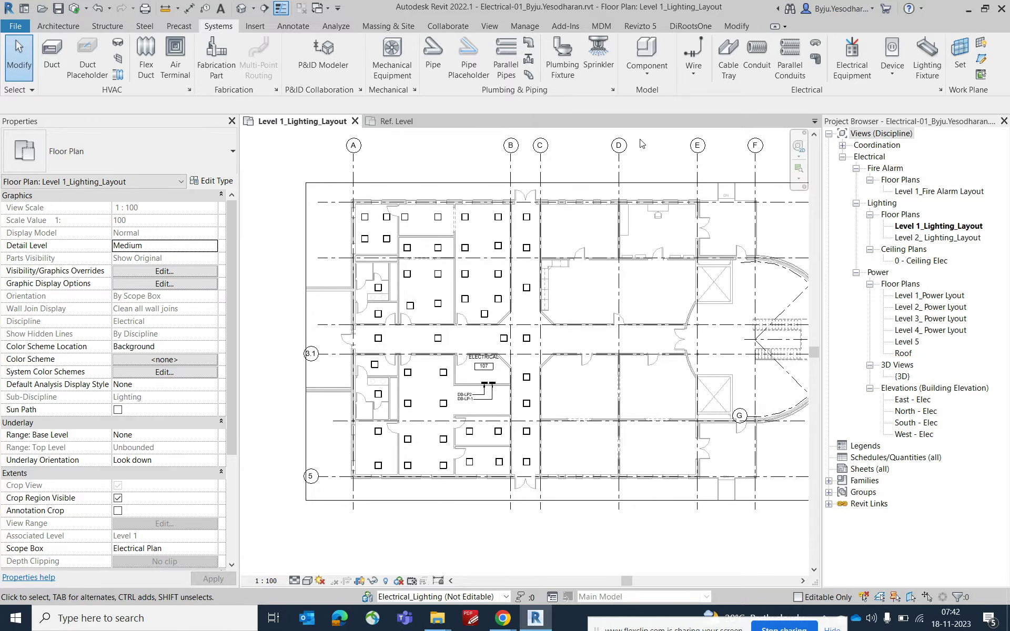
scroll(373, 221, "up", 2)
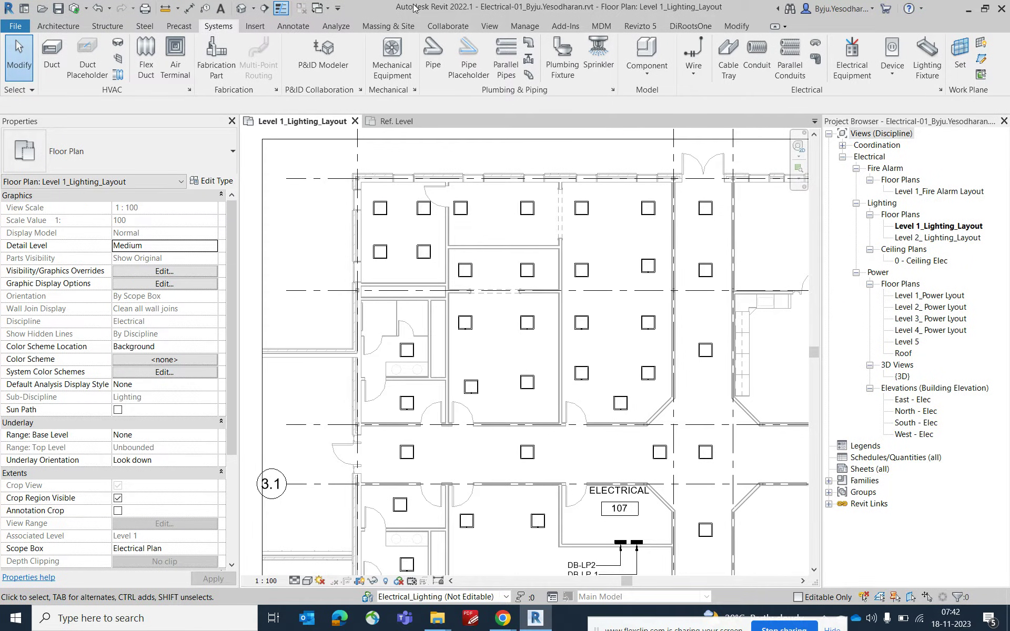
left_click(293, 26)
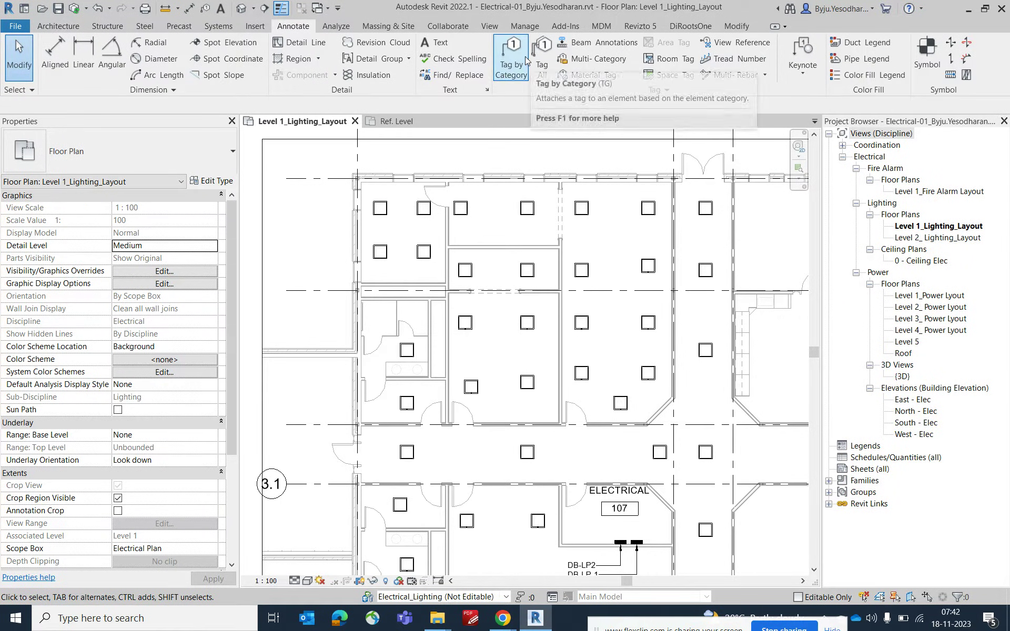
left_click(542, 52)
mouse_move(383, 209)
left_mouse_down()
mouse_move(384, 256)
mouse_move(388, 225)
left_mouse_up()
scroll(378, 257, "up", 1)
scroll(379, 258, "up", 1)
scroll(388, 225, "up", 2)
scroll(389, 226, "up", 2)
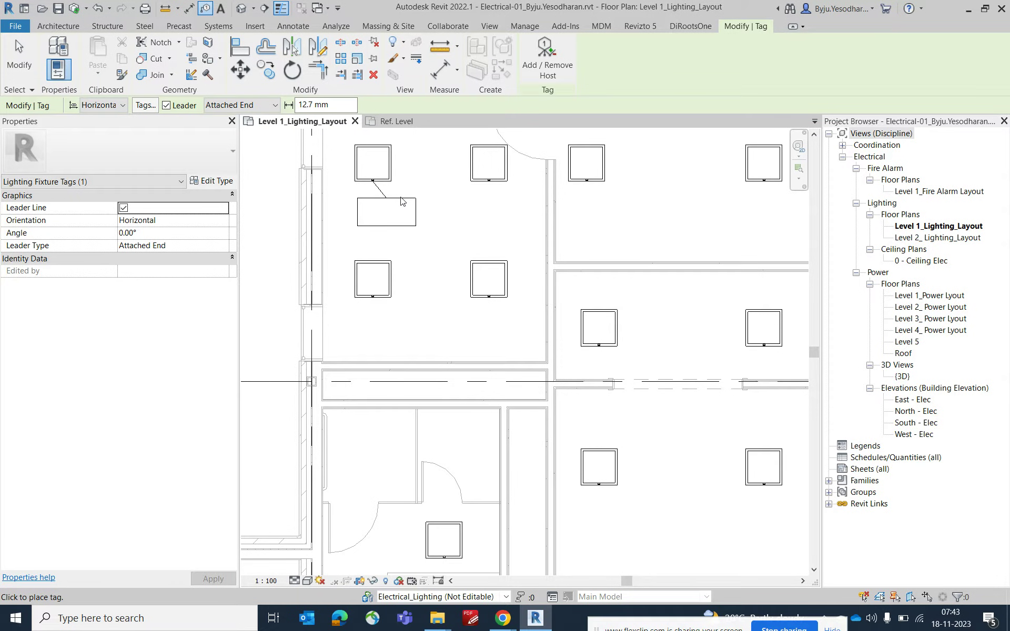
key("Escape")
- Open the placed fixture tag's family for editing and inspect the type properties of its label
left_click(379, 194)
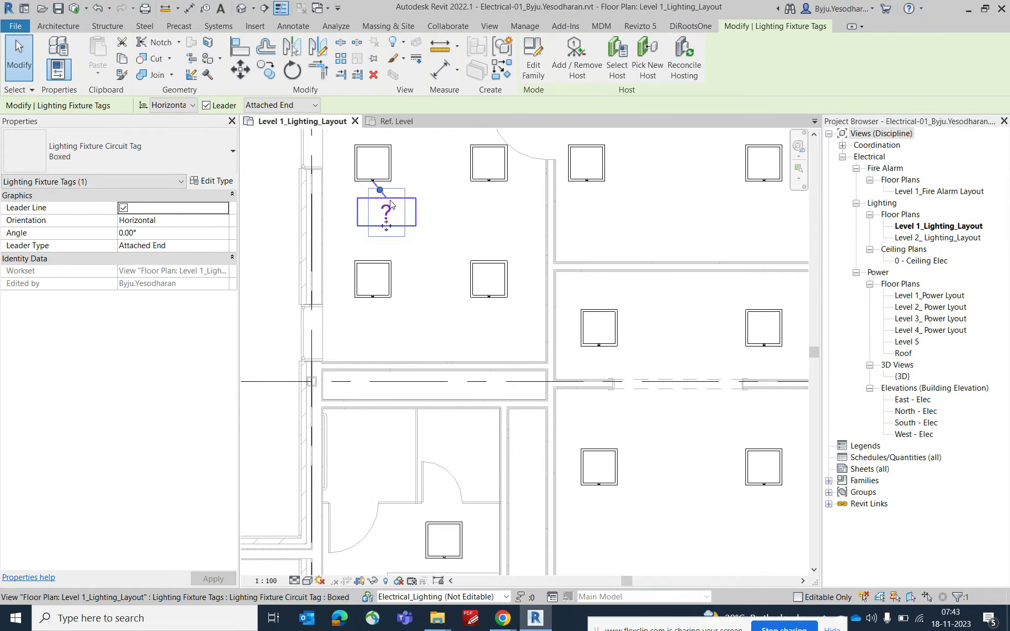
left_click(538, 65)
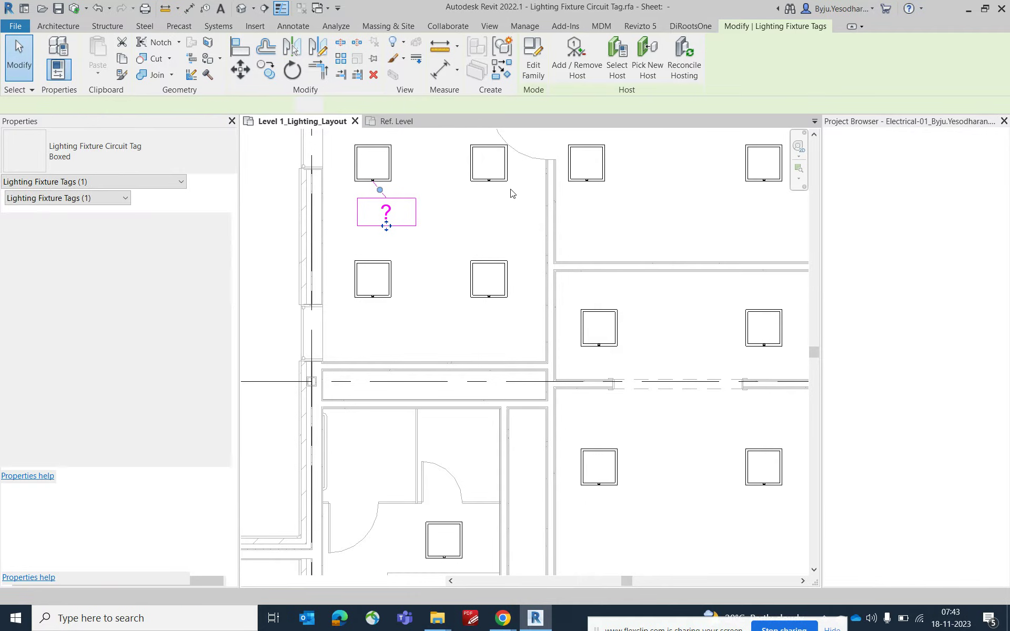
scroll(521, 284, "down", 3)
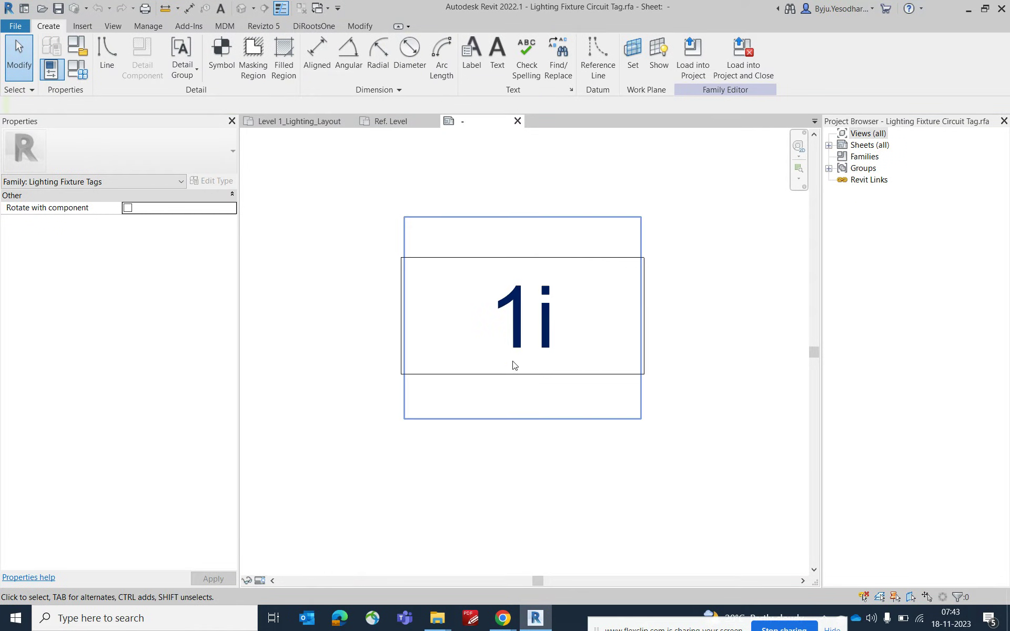
left_click(523, 333)
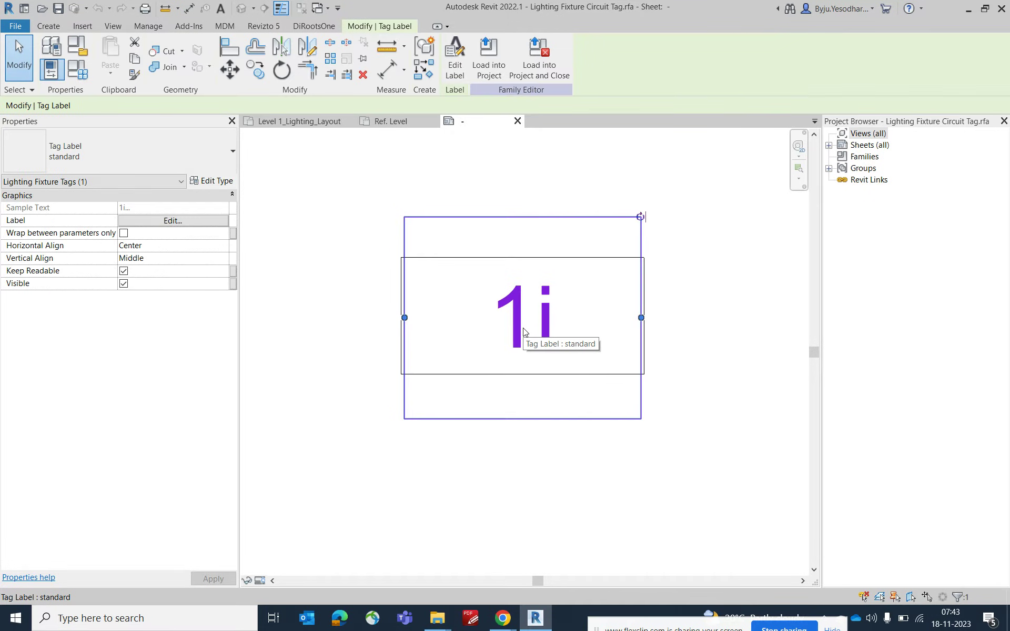
left_click(209, 182)
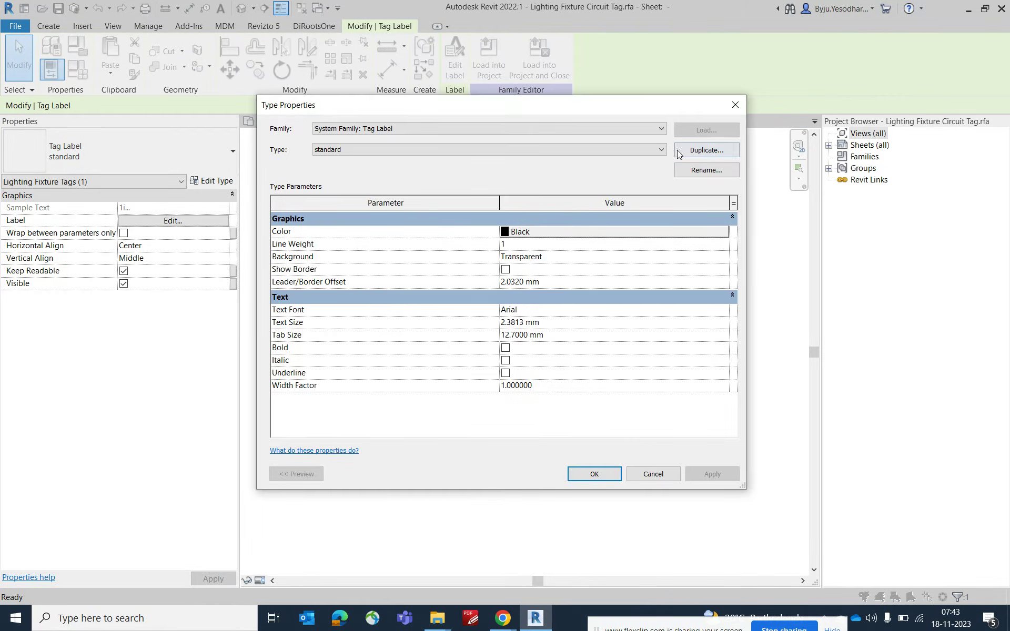
left_click(734, 104)
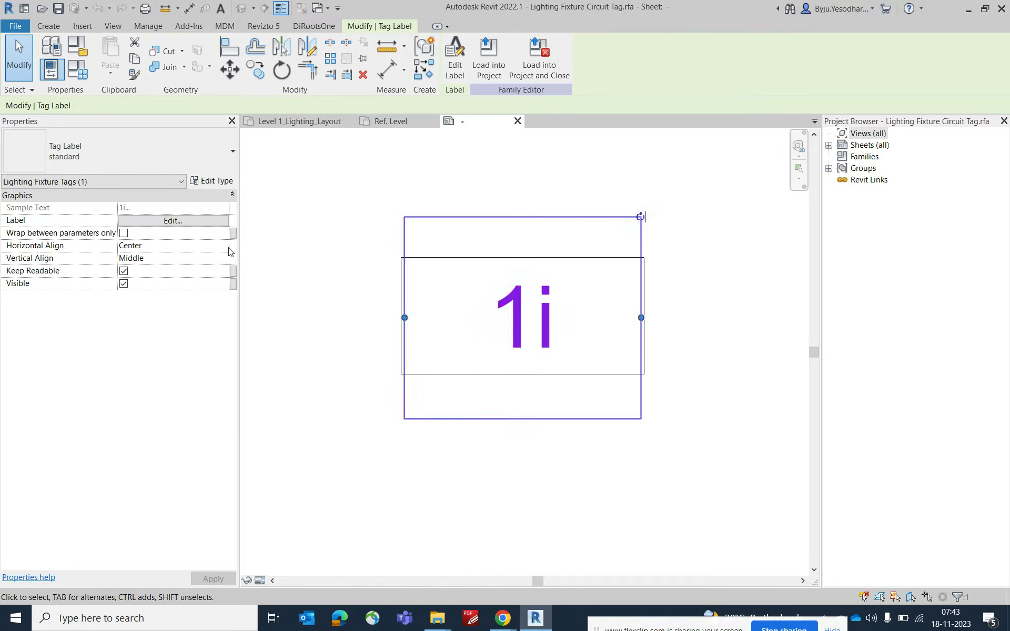
- Add the Type Mark parameter to the tag's label after Circuit Number
left_click(171, 221)
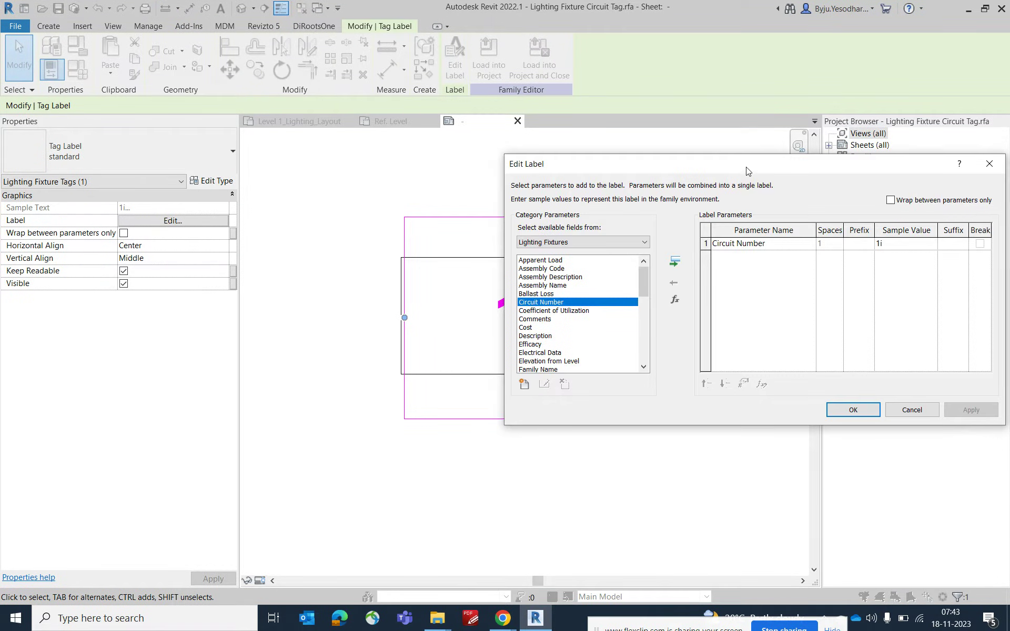
left_click_drag(747, 171, 486, 173)
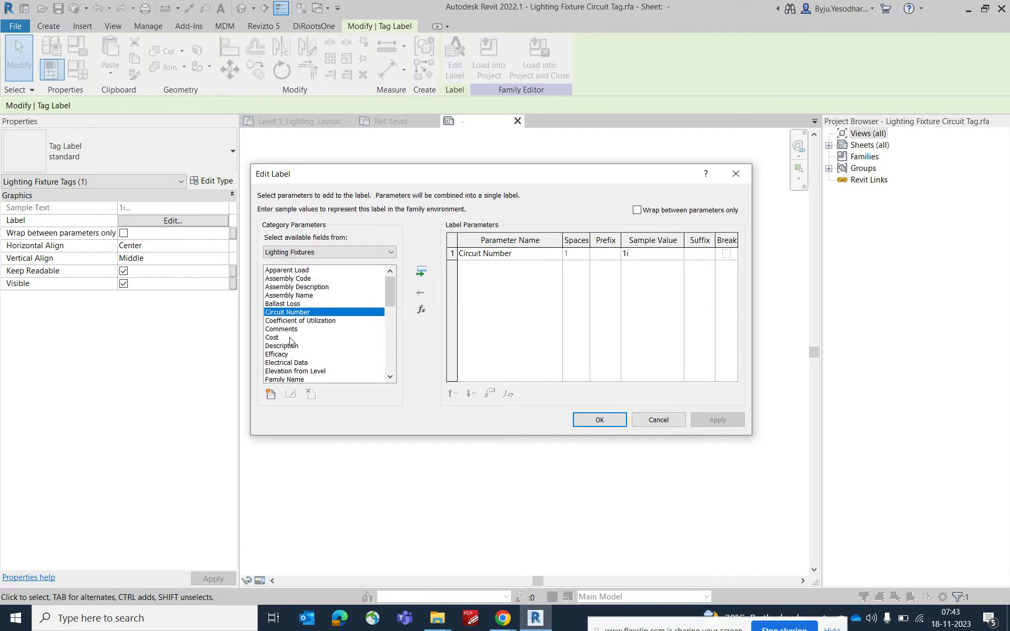
scroll(290, 342, "down", 6)
scroll(290, 342, "down", 2)
scroll(286, 324, "down", 2)
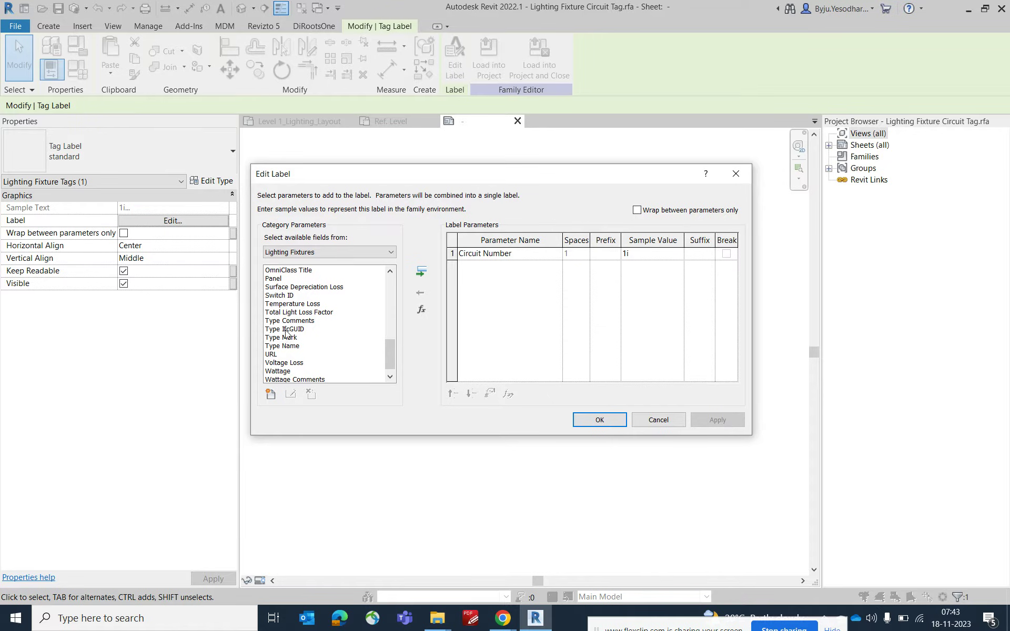
double_click(287, 338)
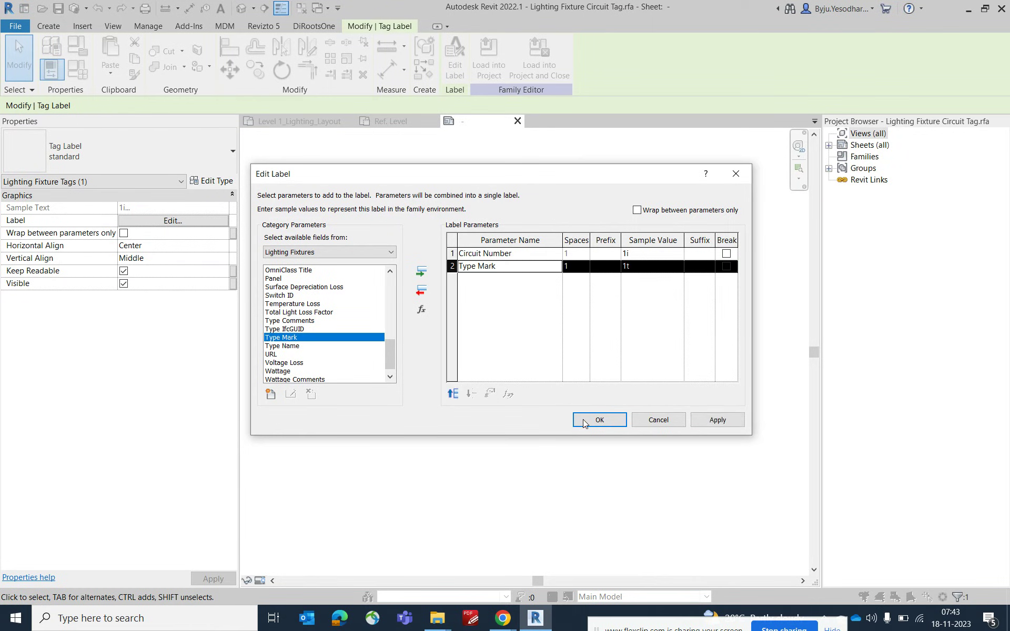
left_click(600, 420)
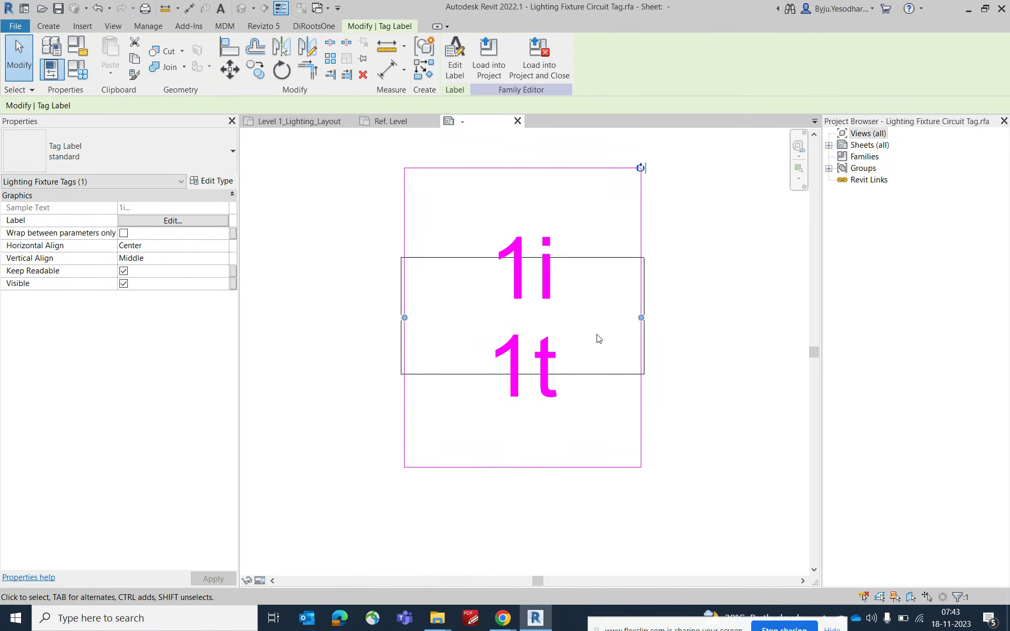
- Load the edited tag family into the Electrical-01 project, overwriting the existing version and its parameter values
left_click(588, 302)
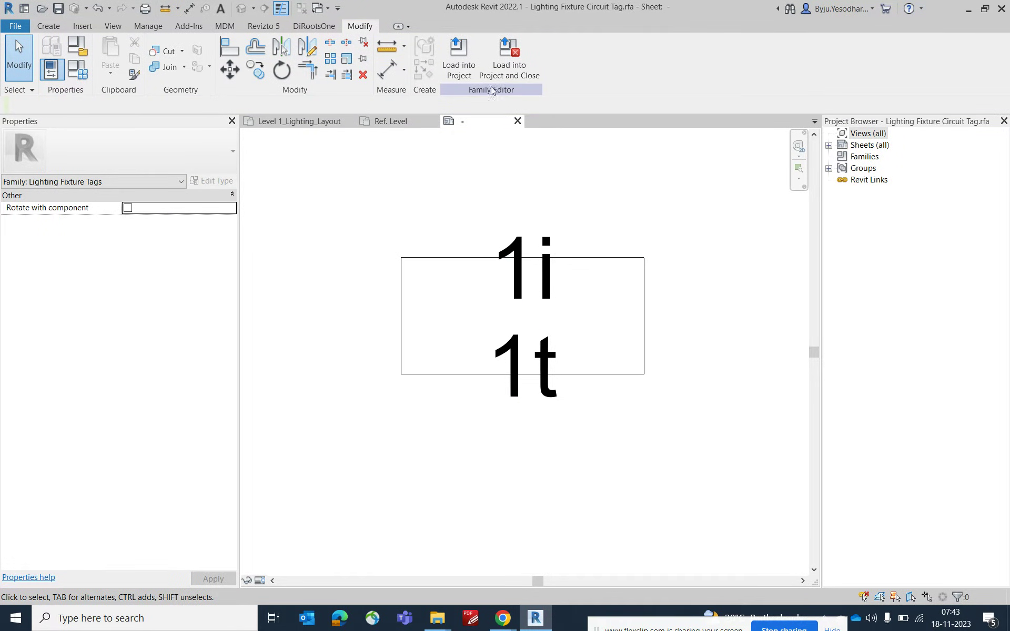
left_click(459, 60)
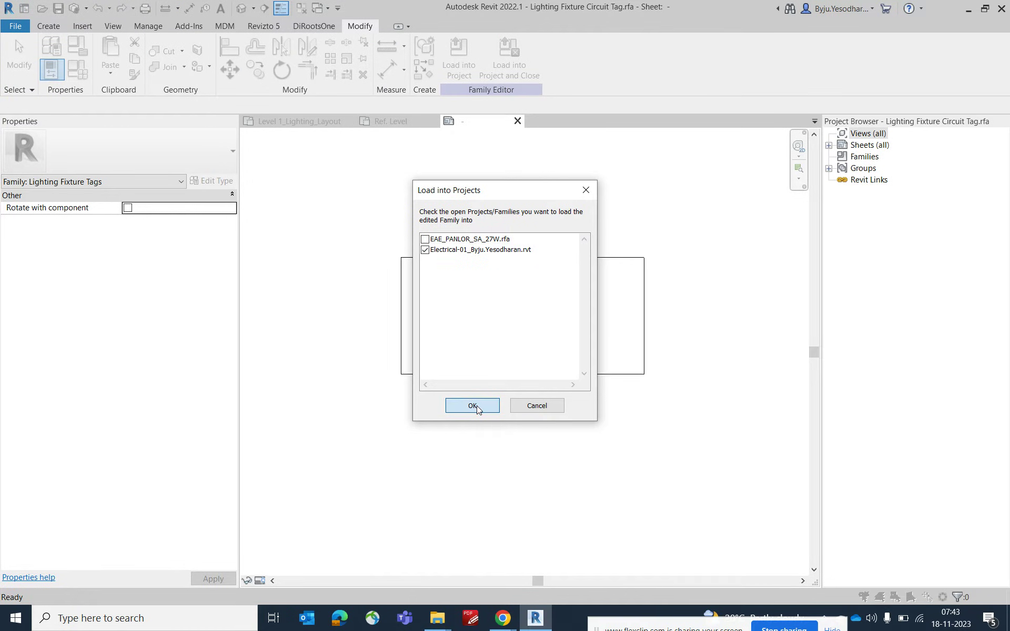
left_click(473, 406)
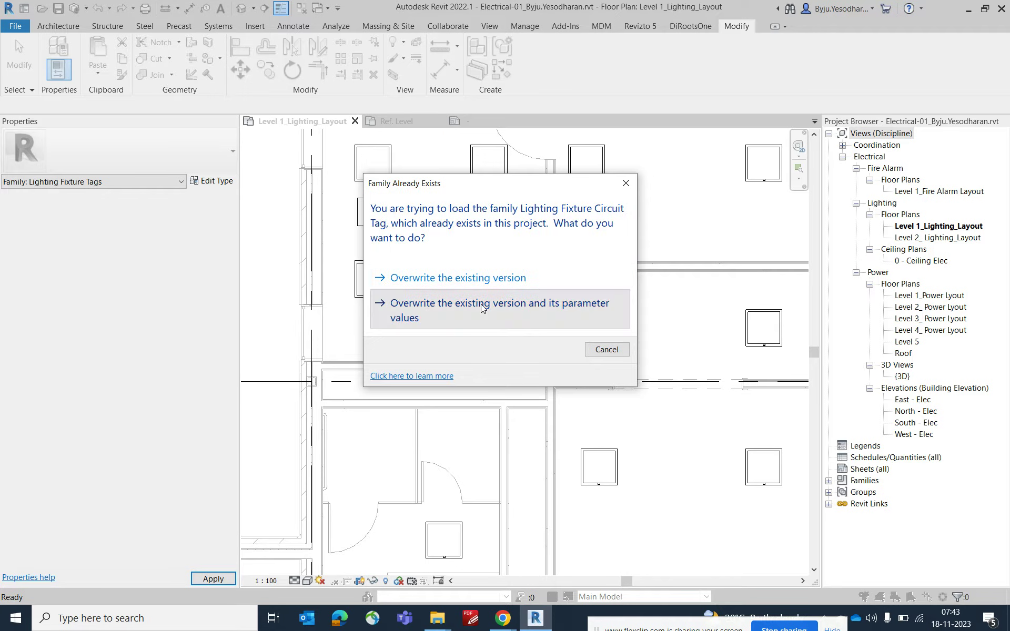
left_click(481, 308)
left_click(516, 326)
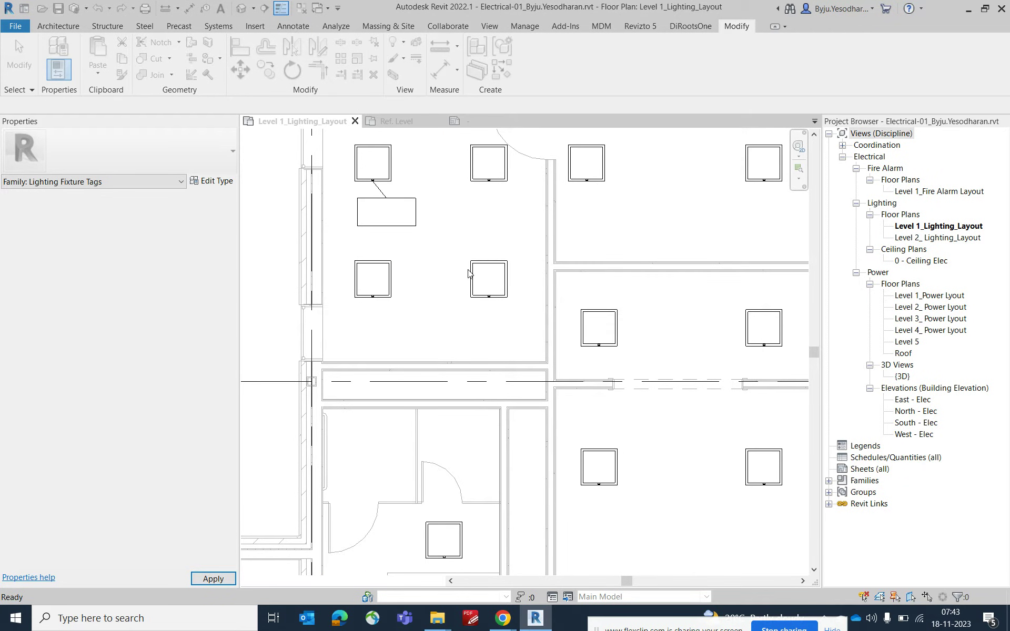
- Turn off Box Visibility for the Boxed fixture tag type and remove the leader from the F1 tag
middle_click_drag(434, 241, 469, 293)
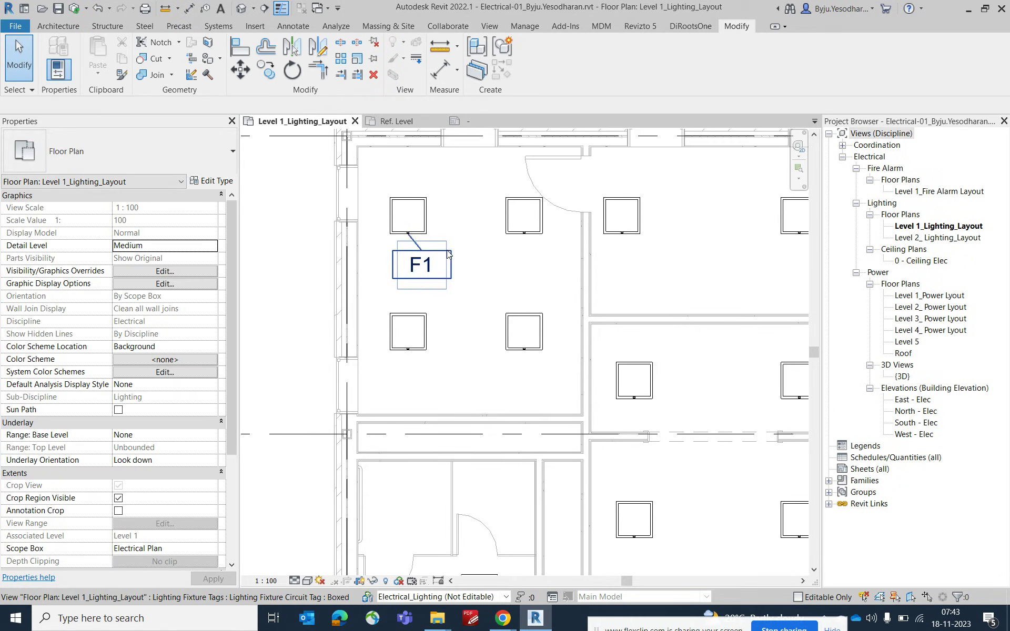
left_click(448, 254)
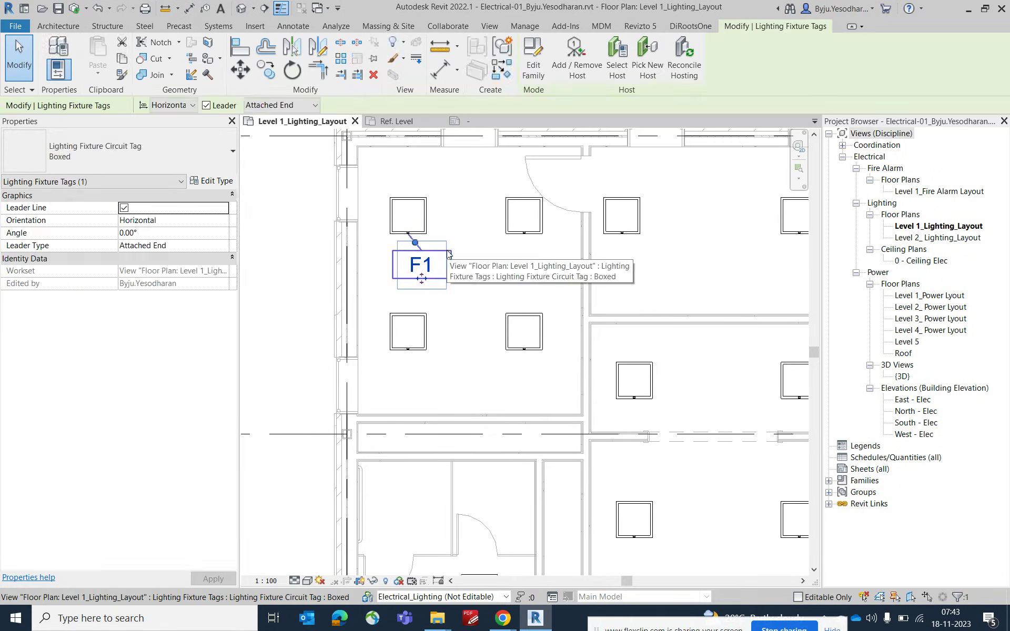
left_click(205, 181)
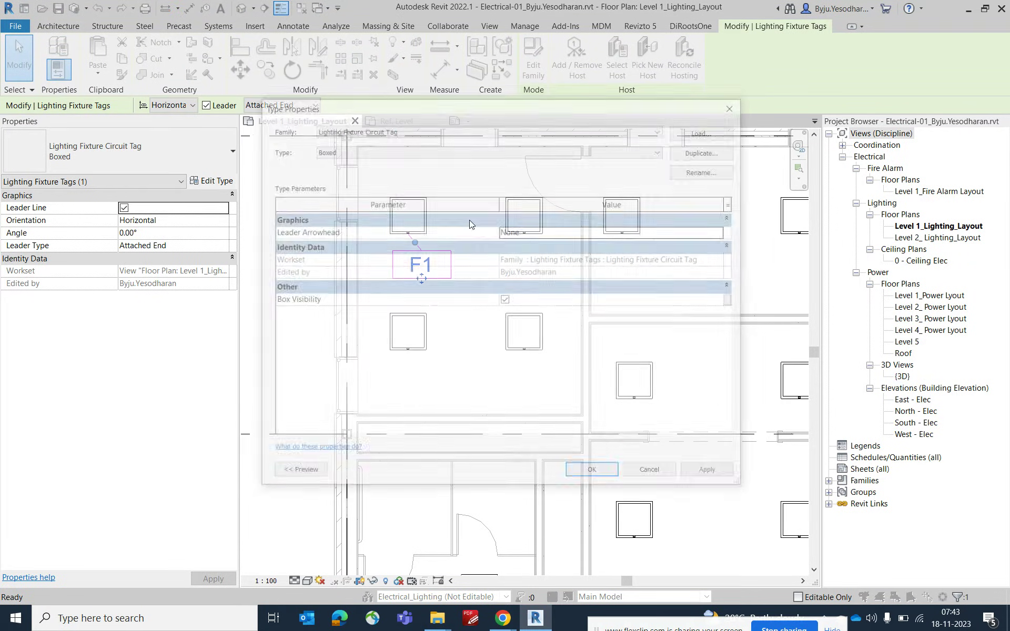
left_click(505, 300)
left_click(594, 474)
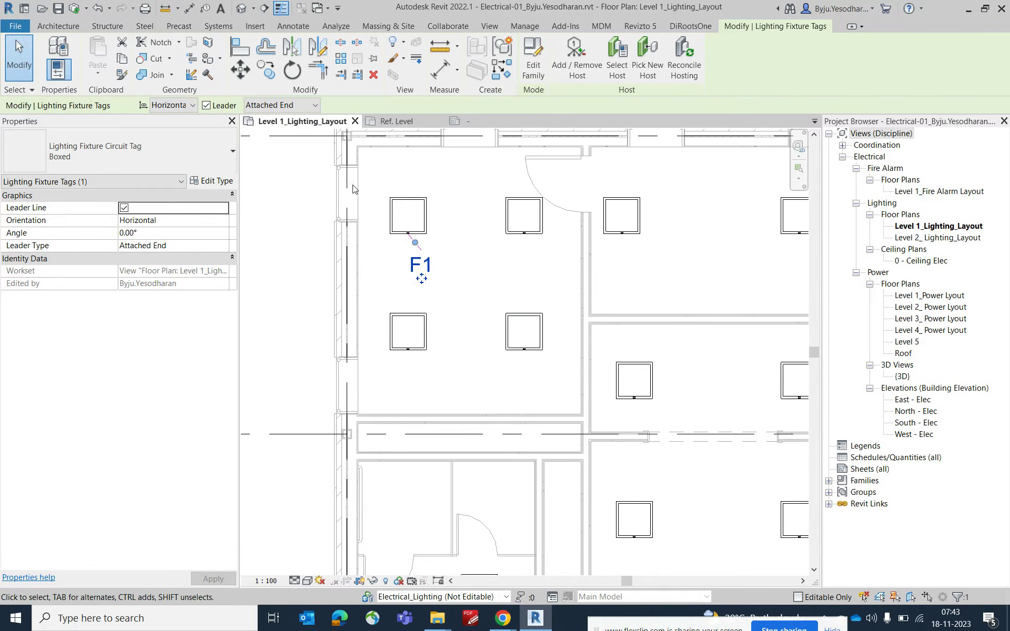
left_click(206, 106)
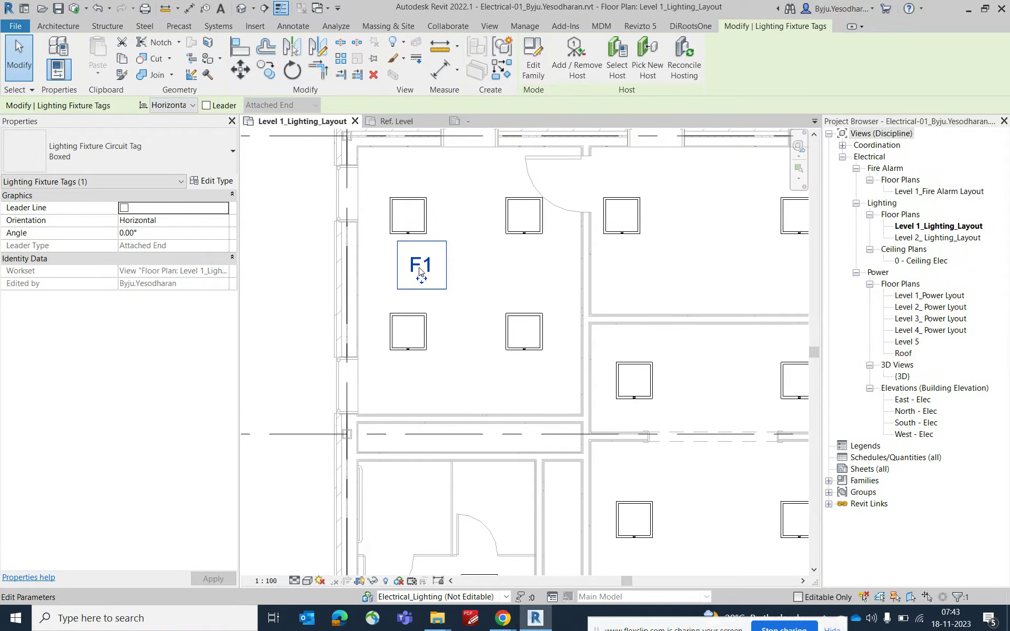
- Move the F1 tag beside the upper-left fixture of the corner room, clear of the fixture symbol
left_click_drag(421, 278, 442, 220)
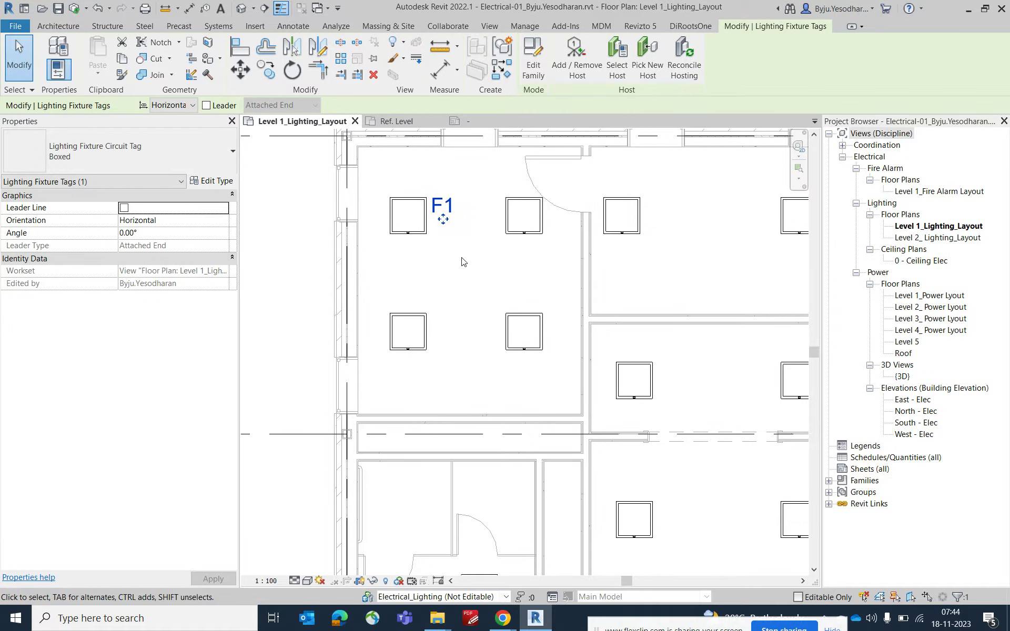
left_click(463, 262)
- Tag all untagged lighting fixtures in the current view with Lighting Fixture Circuit Tag : Boxed, horizontal and without leaders
scroll(437, 236, "down", 5)
scroll(413, 221, "down", 3)
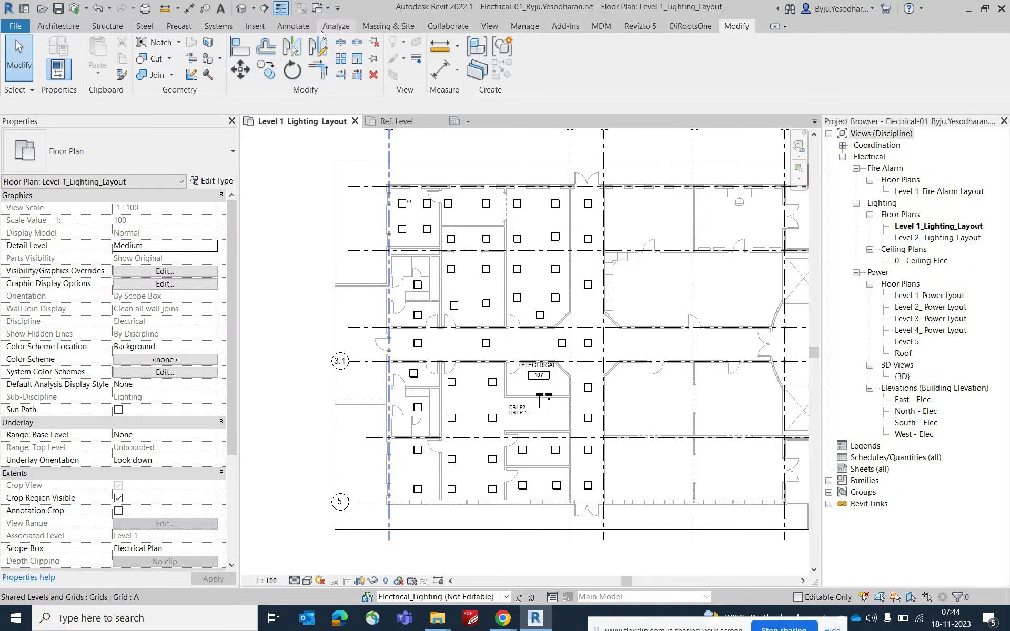
left_click(303, 27)
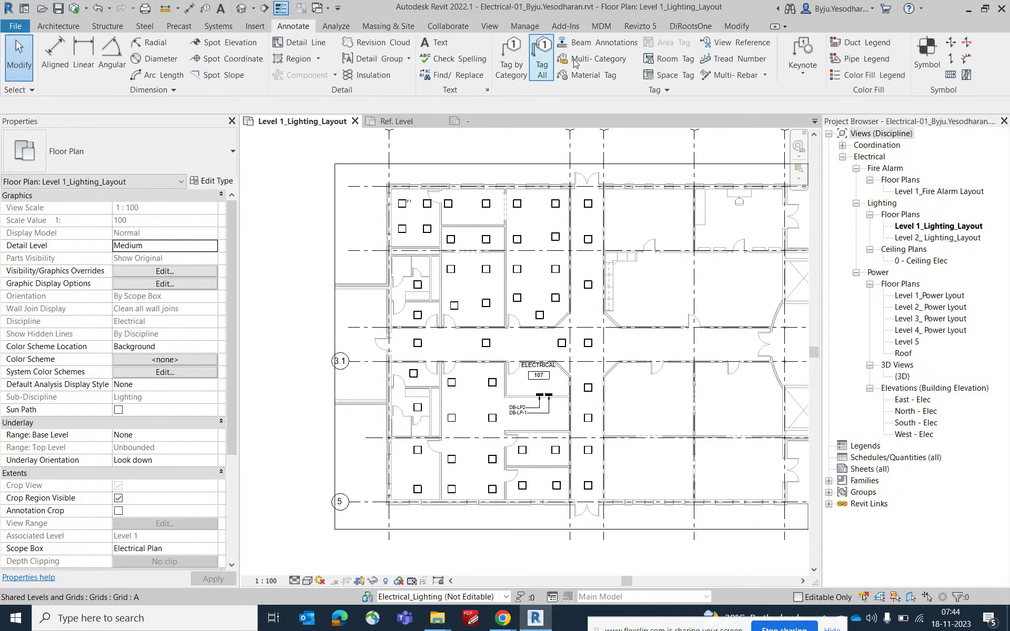
left_click(543, 67)
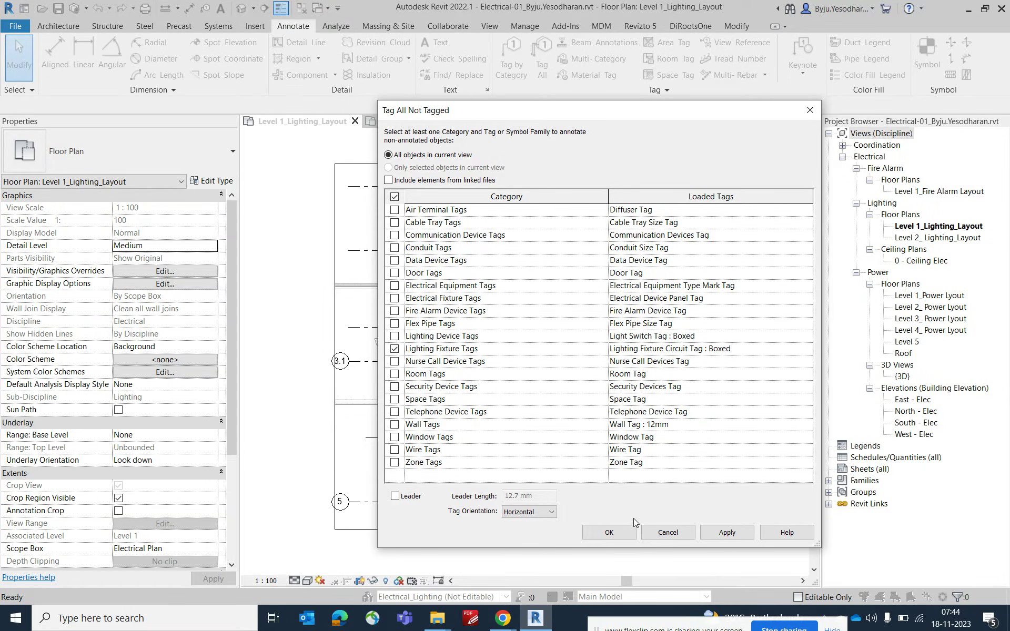
left_click(608, 532)
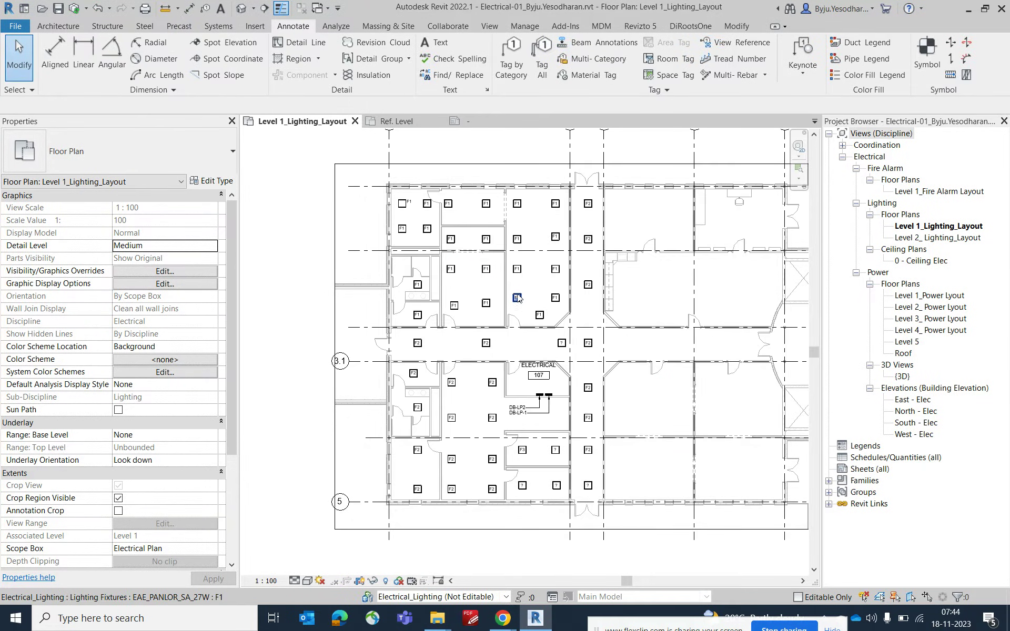
- Select every lighting fixture tag of this type in the view and move them about 500 mm to the right of their fixtures
scroll(412, 235, "up", 2)
scroll(412, 235, "up", 1)
scroll(423, 247, "down", 1)
scroll(394, 232, "up", 5)
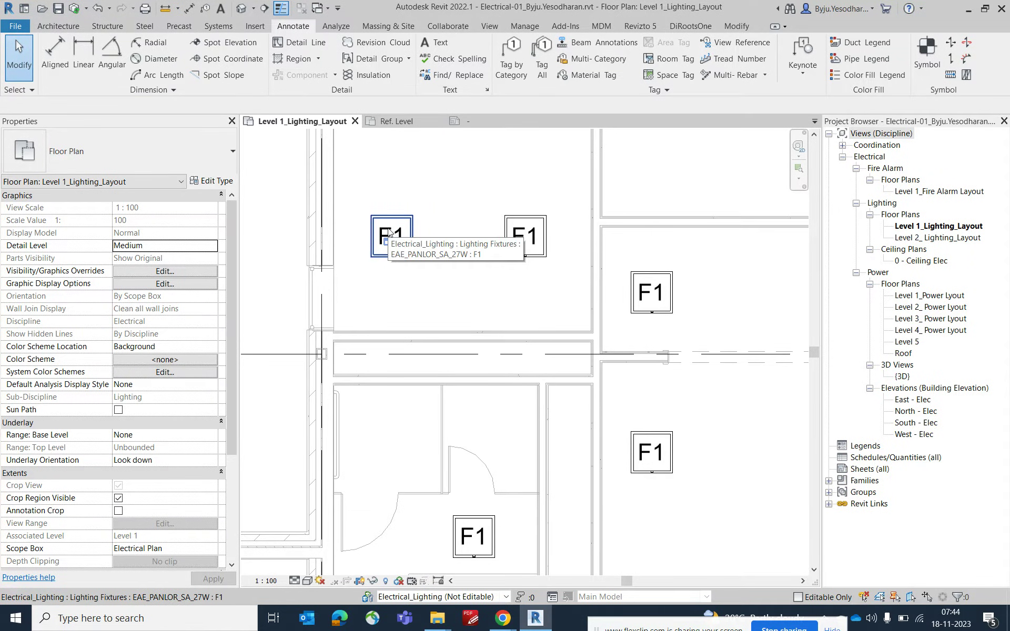
left_click(389, 232)
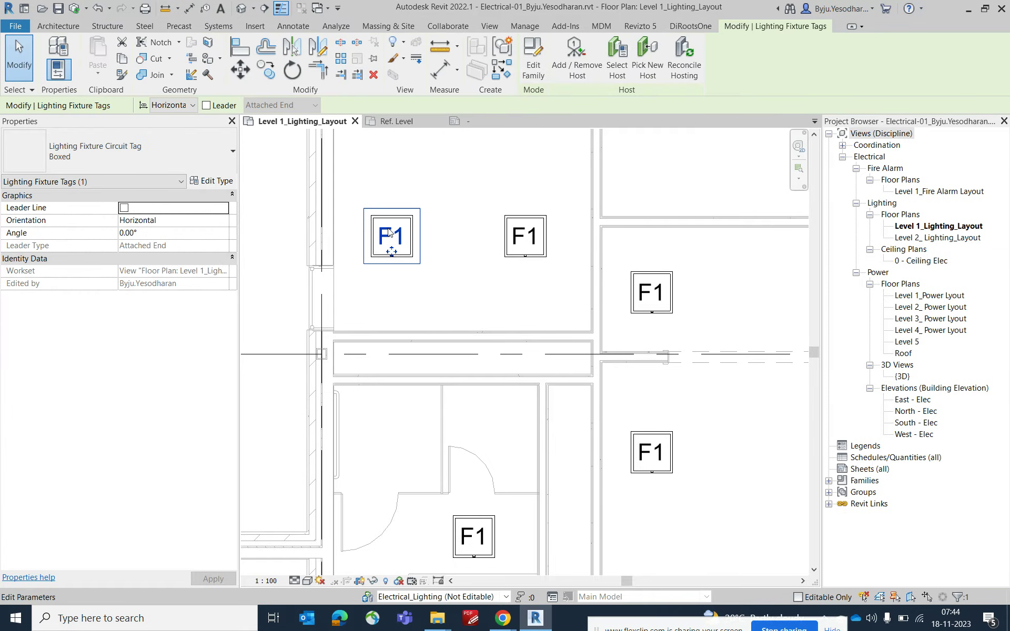
right_click(389, 232)
mouse_move(446, 368)
left_click(584, 364)
scroll(487, 311, "down", 3)
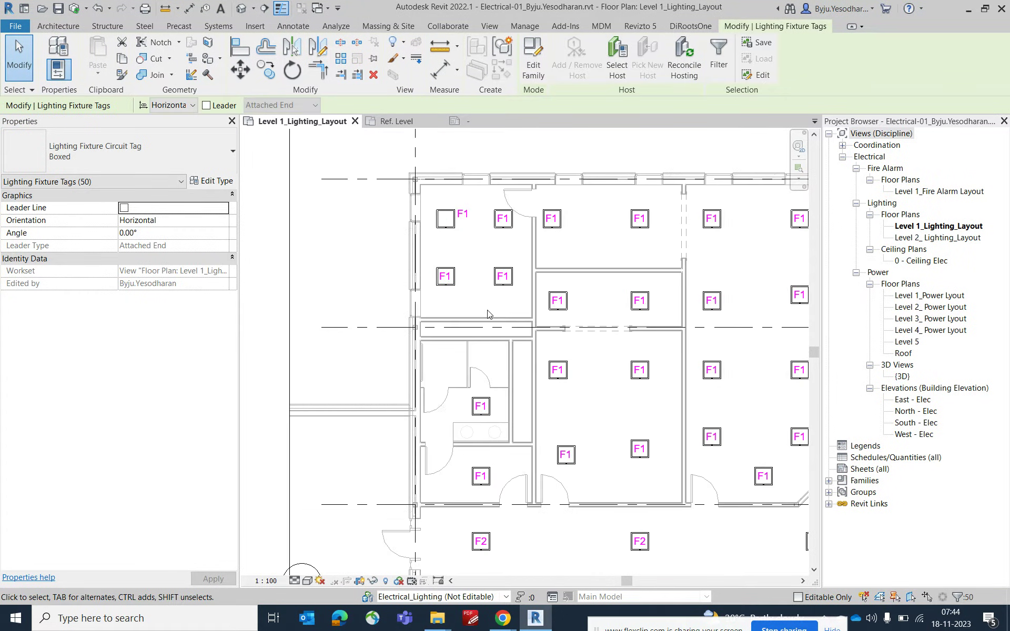
left_click(241, 69)
scroll(451, 271, "up", 4)
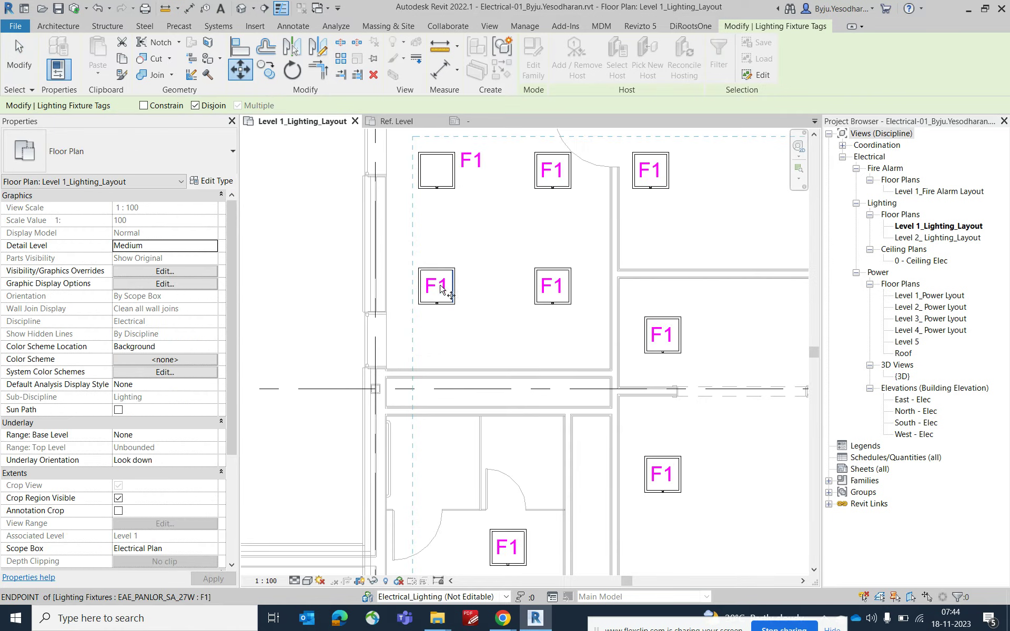
left_click(428, 286)
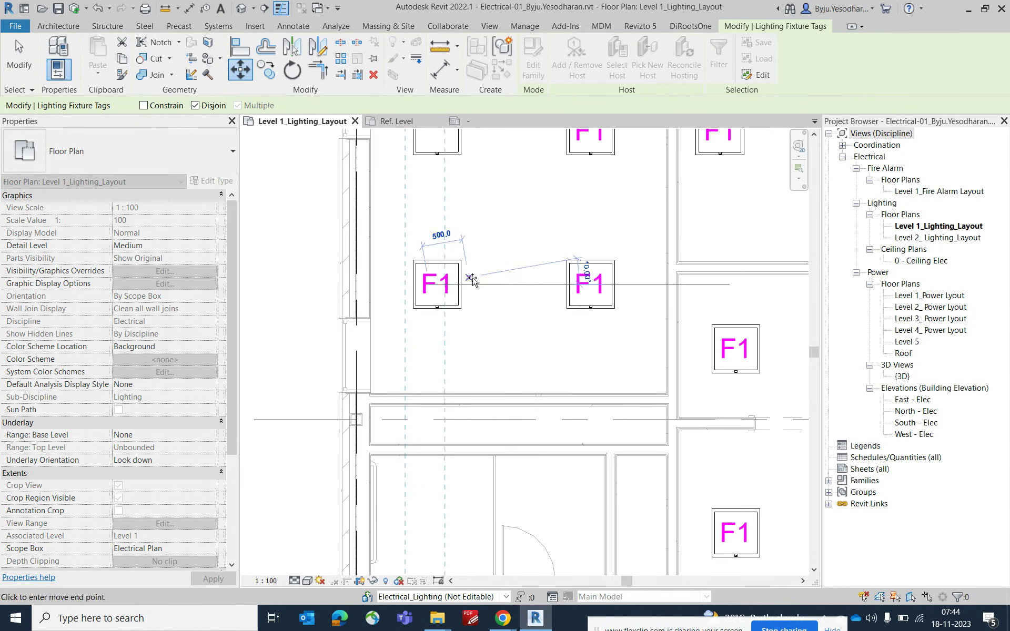
left_click(476, 282)
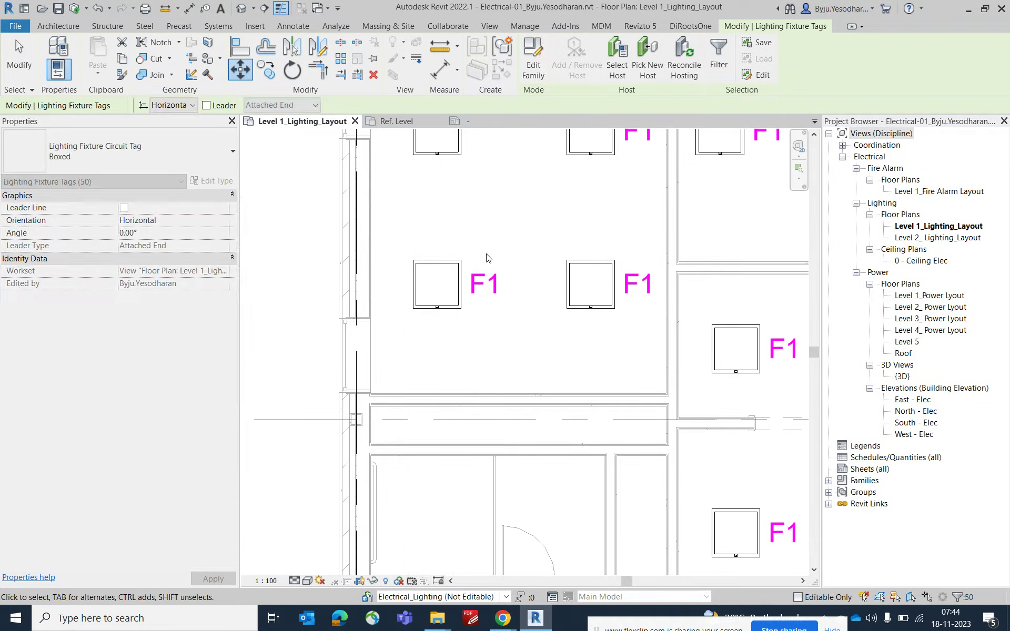
- Move the out-of-line F1 tag back beside the upper-left fixture of the corner room
scroll(483, 253, "down", 3)
scroll(499, 209, "up", 3)
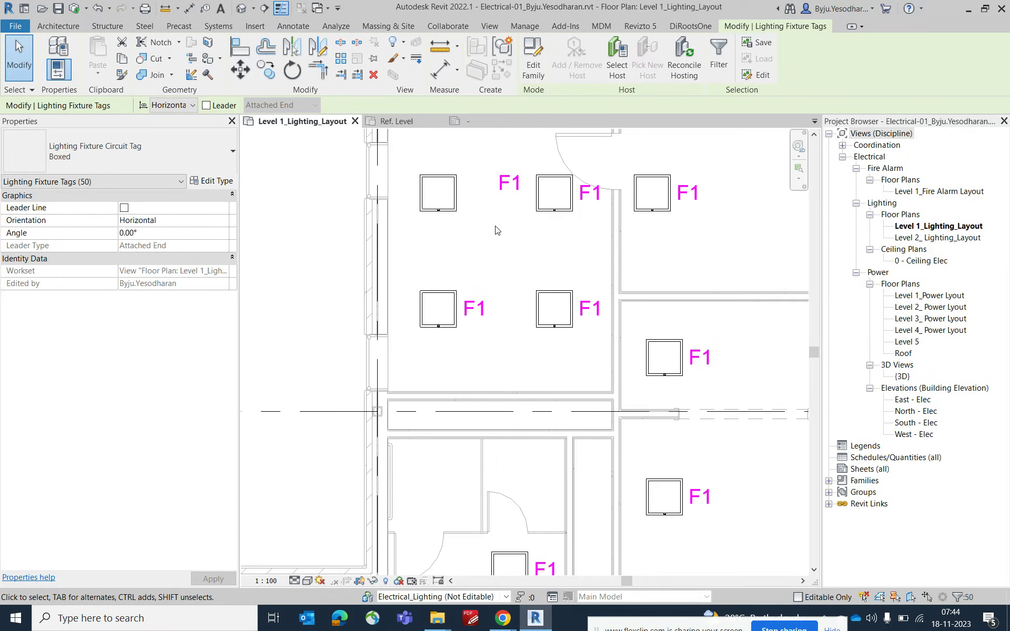
key("Escape")
left_click(505, 189)
left_click_drag(505, 192, 473, 207)
- Change both fixtures in the lowest room south of Electrical 107 to type F3 of EAE_PANLOR_SA_27W
scroll(480, 205, "down", 4)
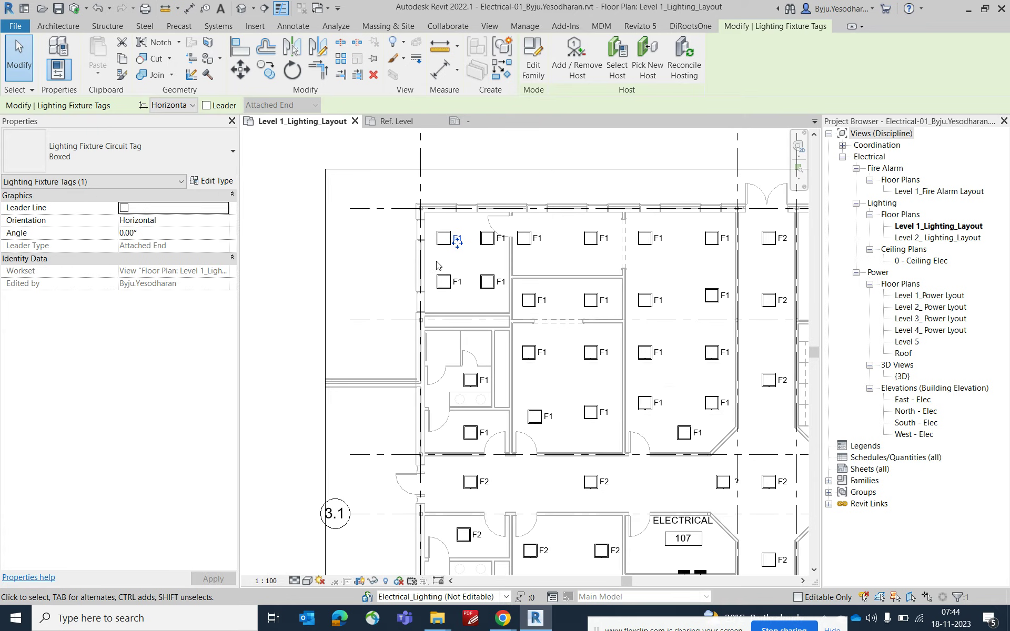
scroll(480, 206, "down", 1)
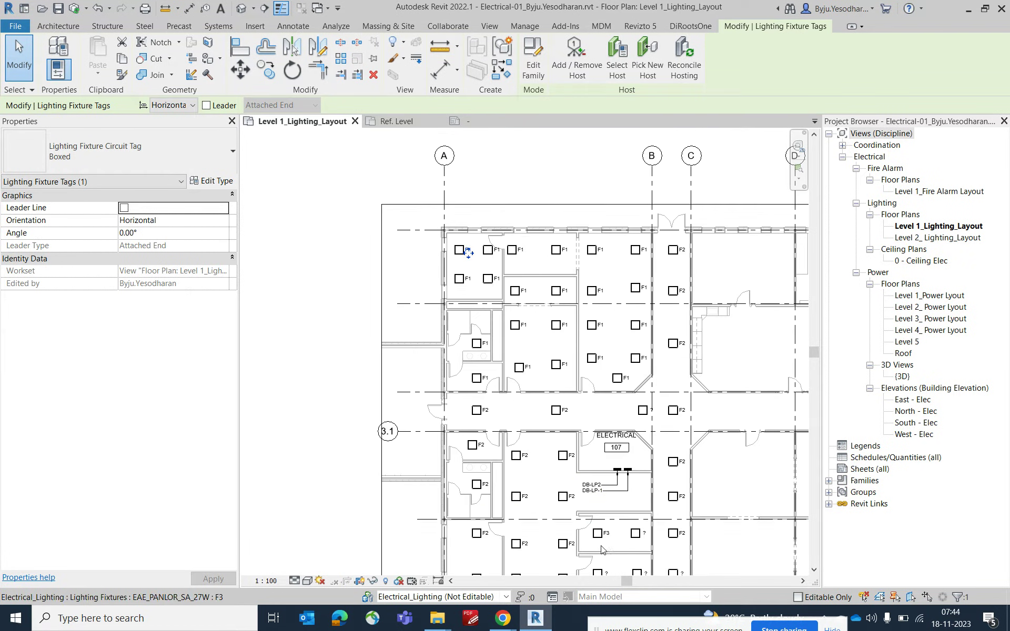
middle_click_drag(604, 526, 604, 380)
scroll(601, 417, "up", 3)
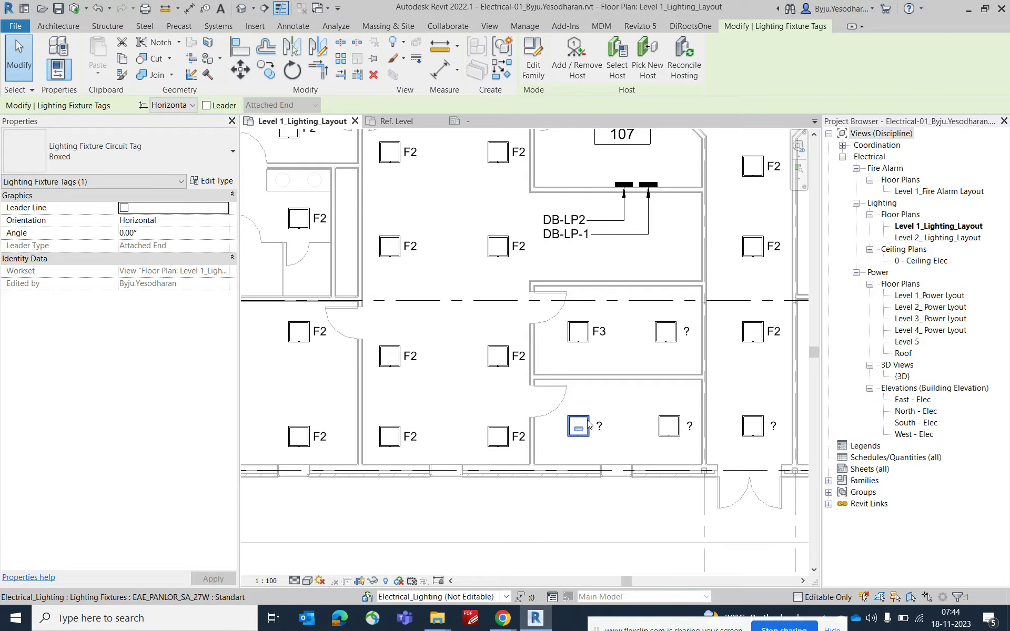
left_click(587, 424)
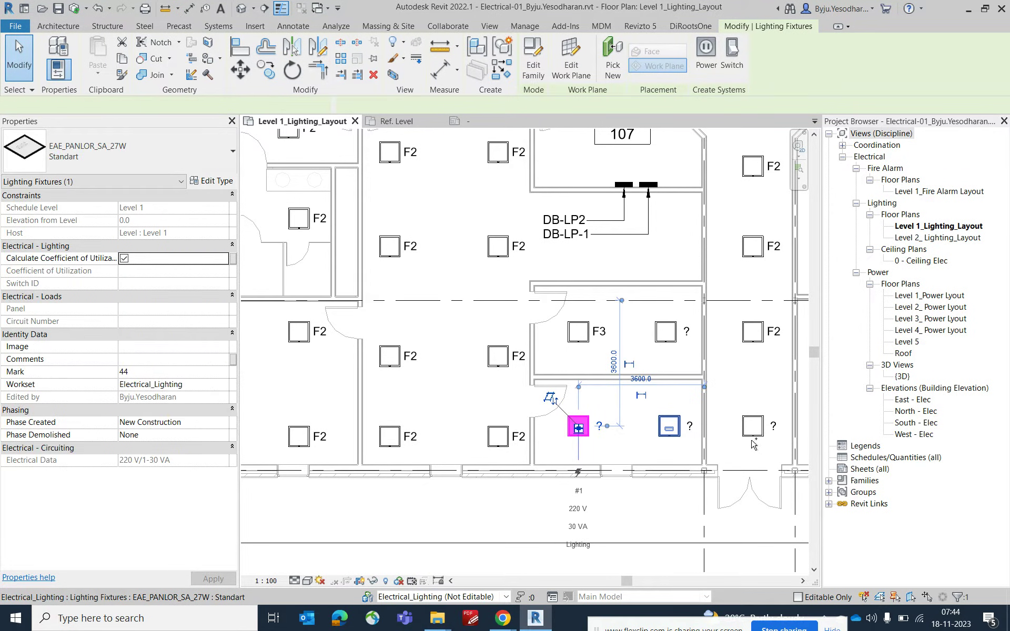
left_click(669, 426, "ctrl")
left_click(145, 150)
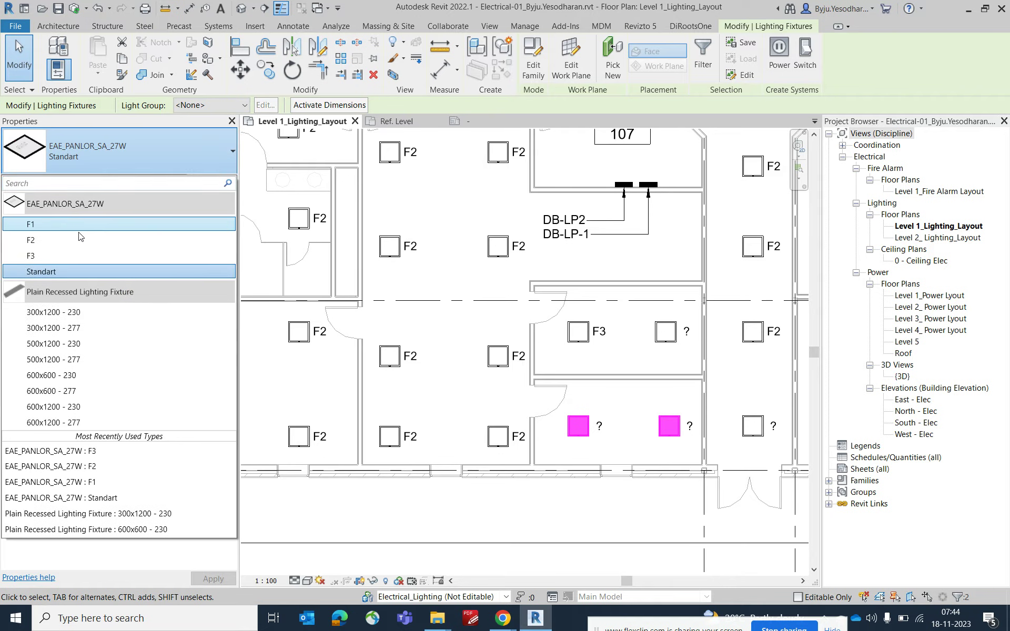
key("Escape")
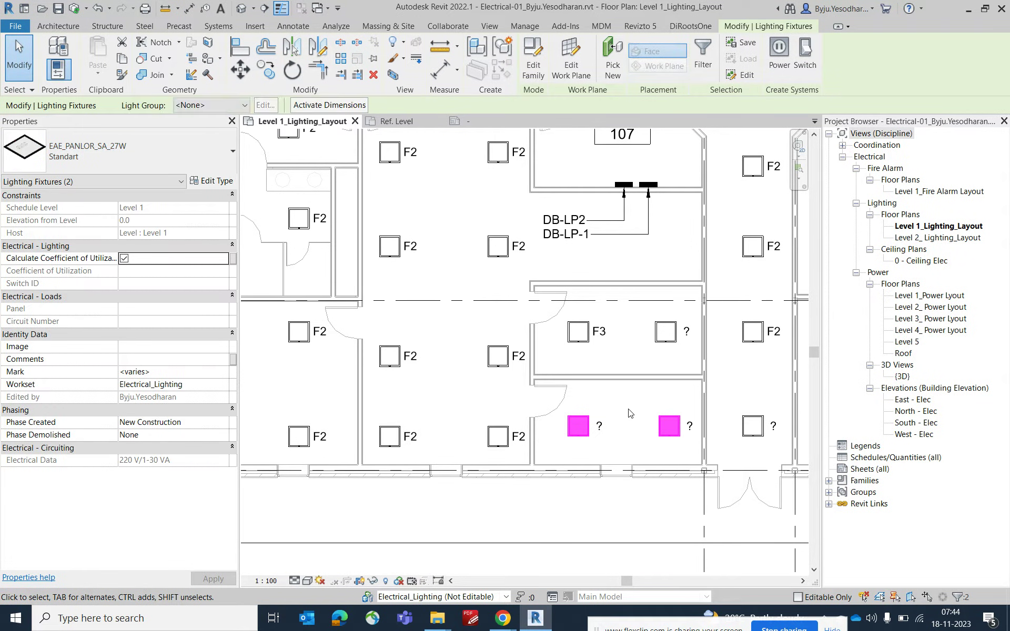
left_click(95, 157)
left_click(46, 255)
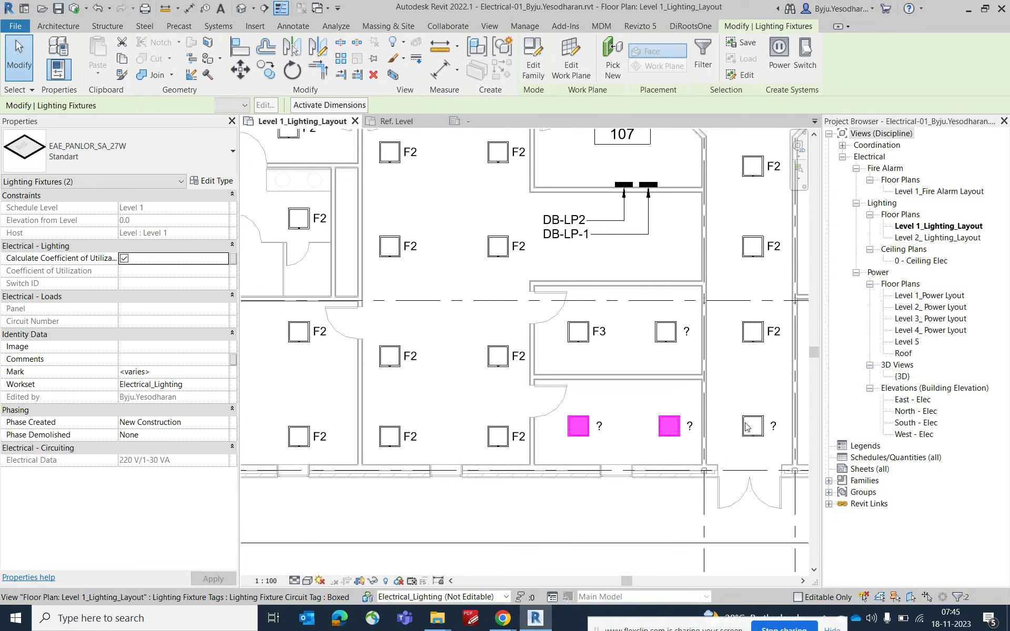
left_click(621, 417)
- Change the southernmost corridor fixture, next to the double entrance door, to type F2
scroll(621, 417, "down", 1)
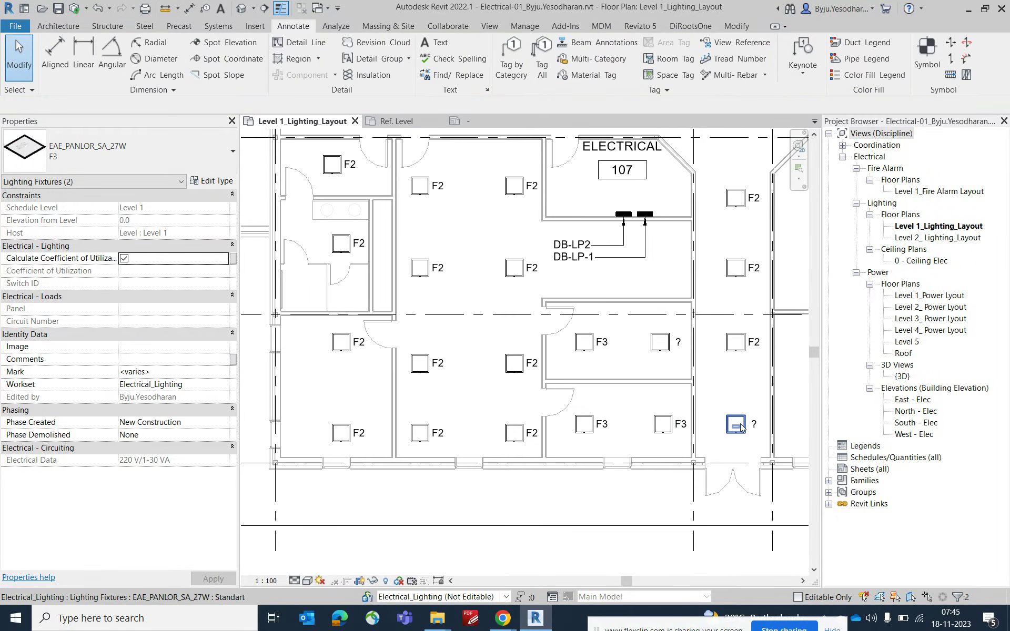
left_click(696, 391)
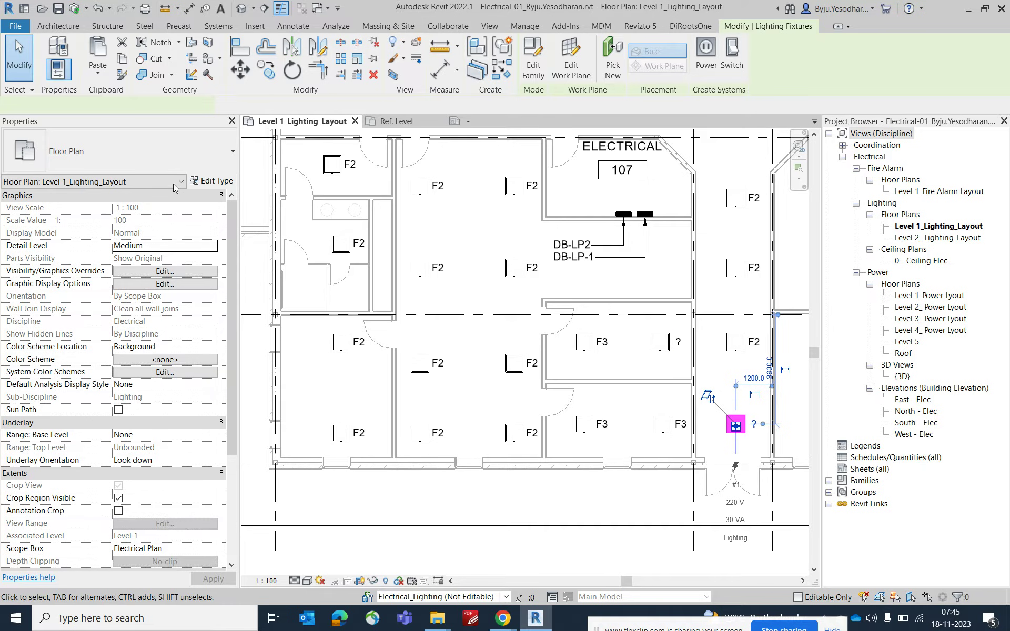
left_click(132, 151)
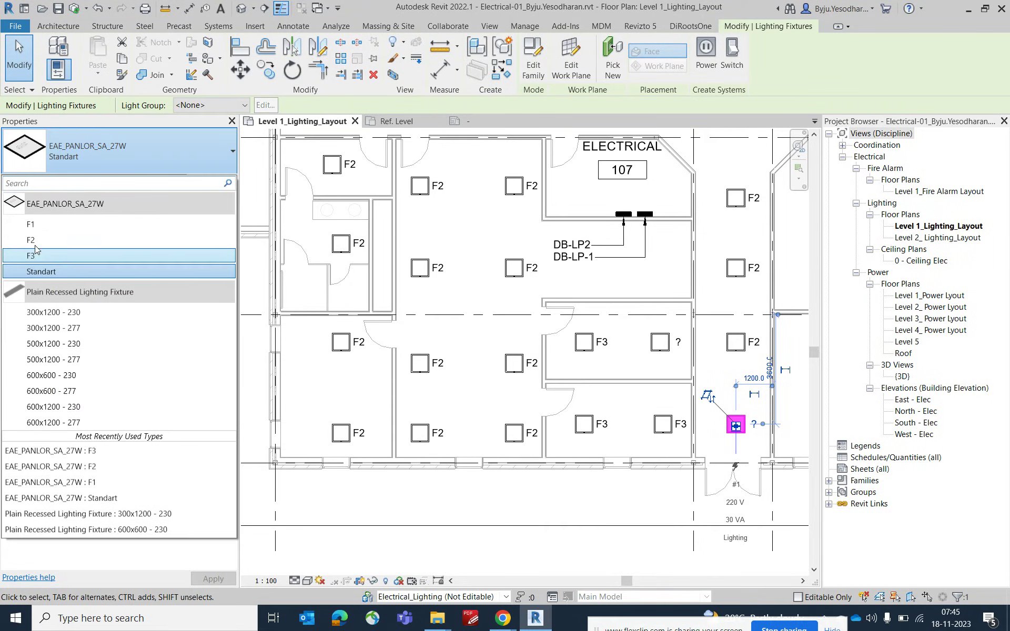
left_click(34, 242)
key("Escape")
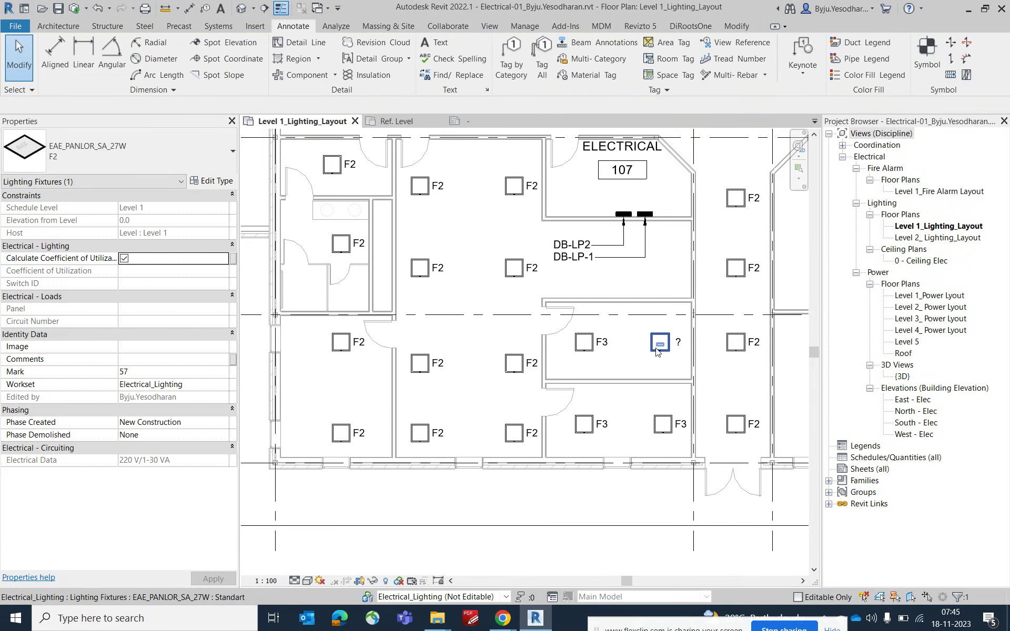
- Change the untyped right-hand fixture in the small room just south of Electrical 107 to type F2
left_click(660, 343)
left_click(125, 150)
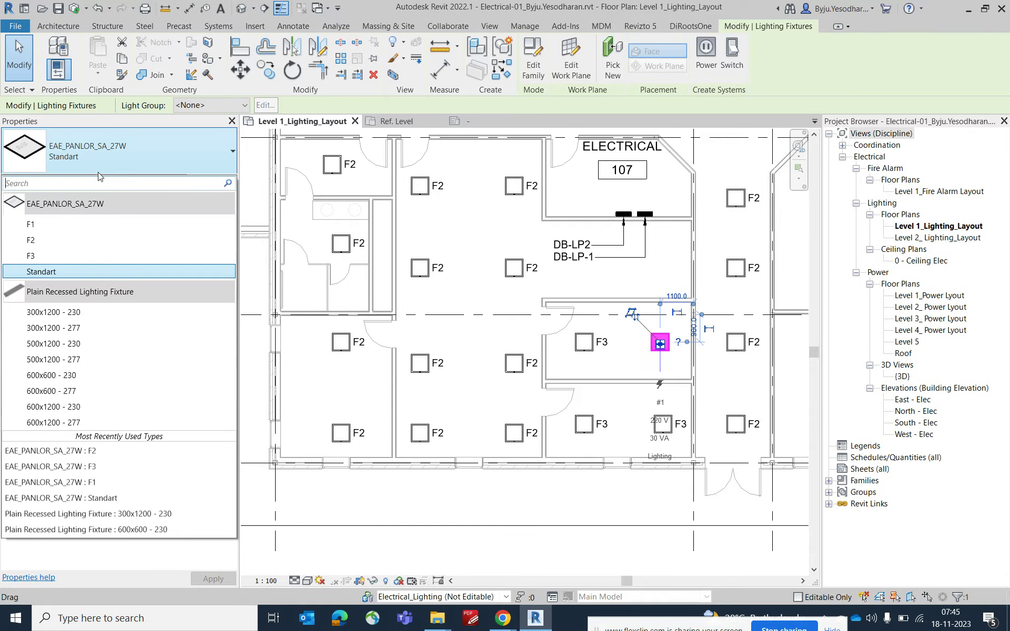
left_click(31, 240)
key("Escape")
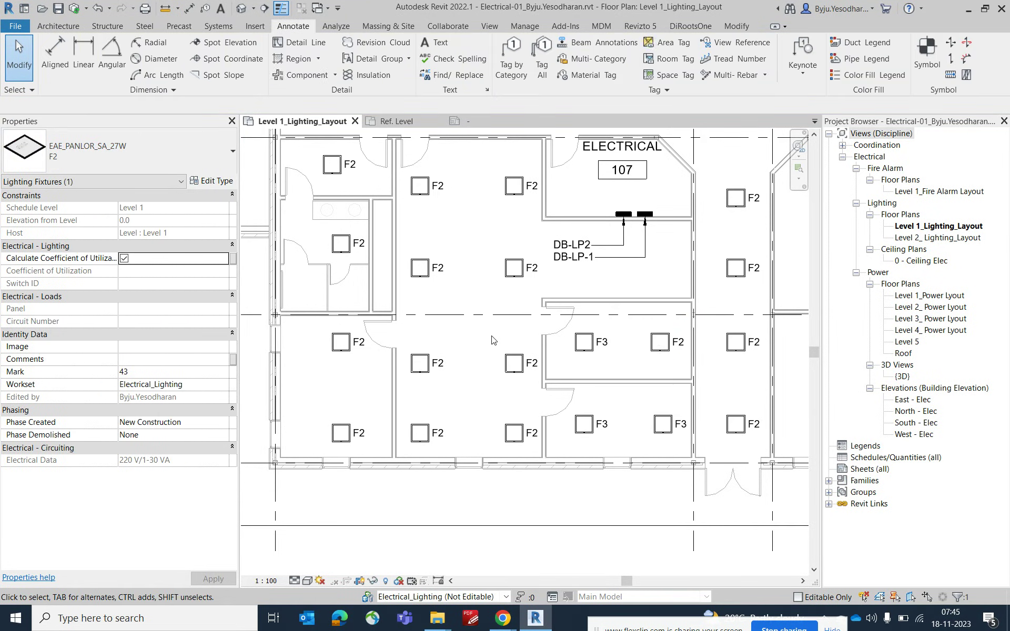
scroll(492, 316, "down", 5)
scroll(518, 229, "up", 2)
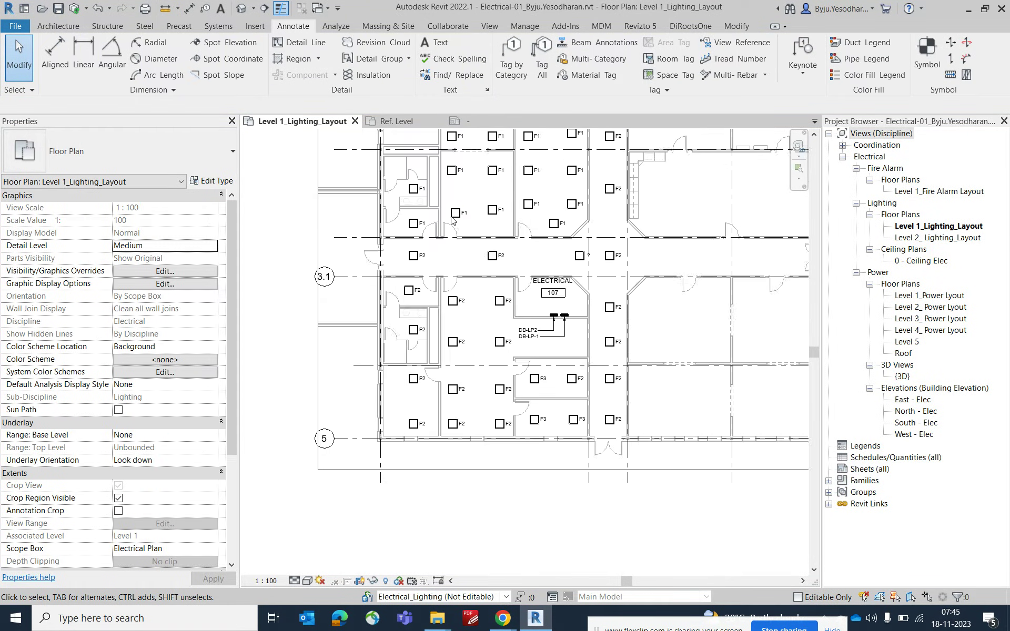
middle_click_drag(455, 213, 470, 317)
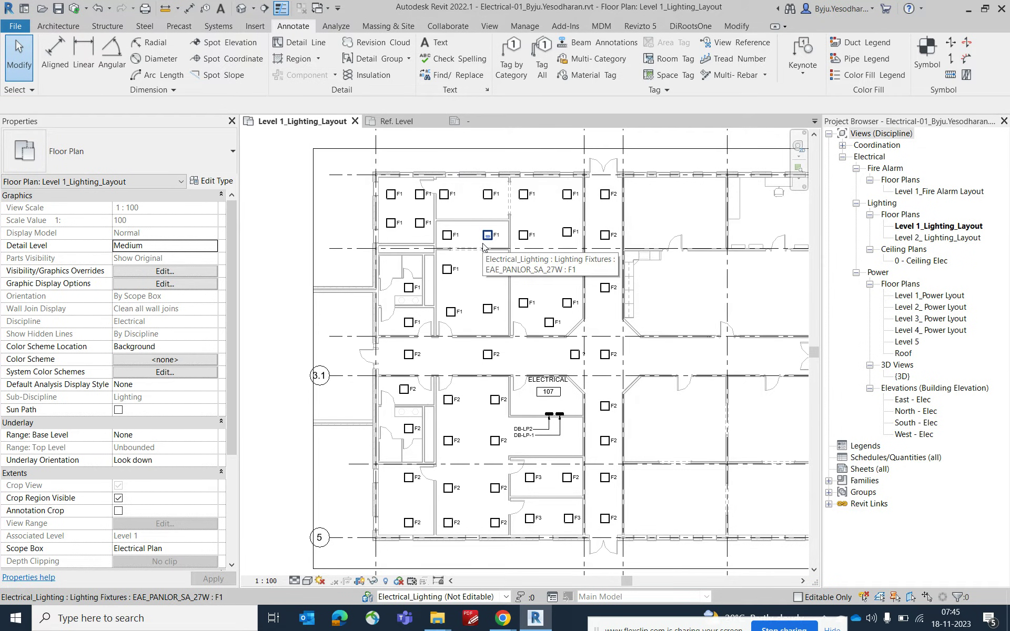
key("v")
key("g")
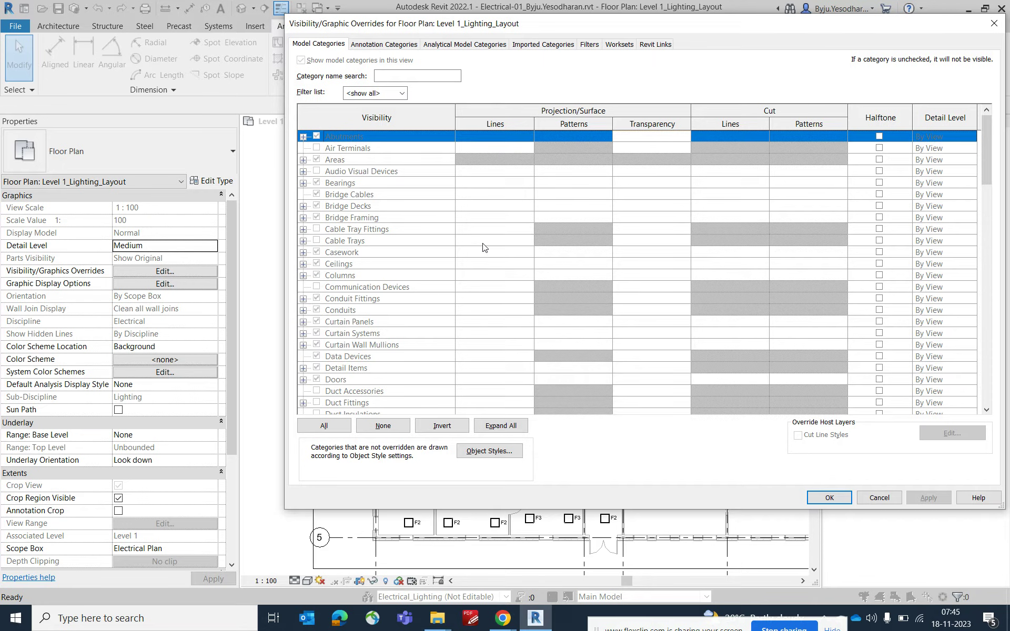
left_click(991, 26)
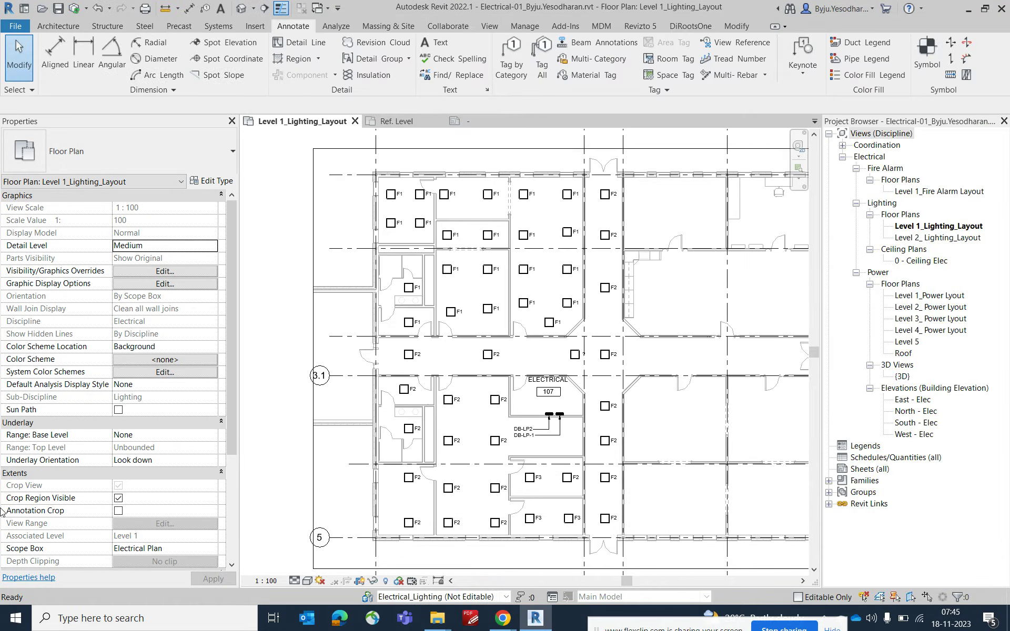
- Open the model category visibility and graphic overrides of the view's Electrical_Lighting template
scroll(116, 395, "down", 4)
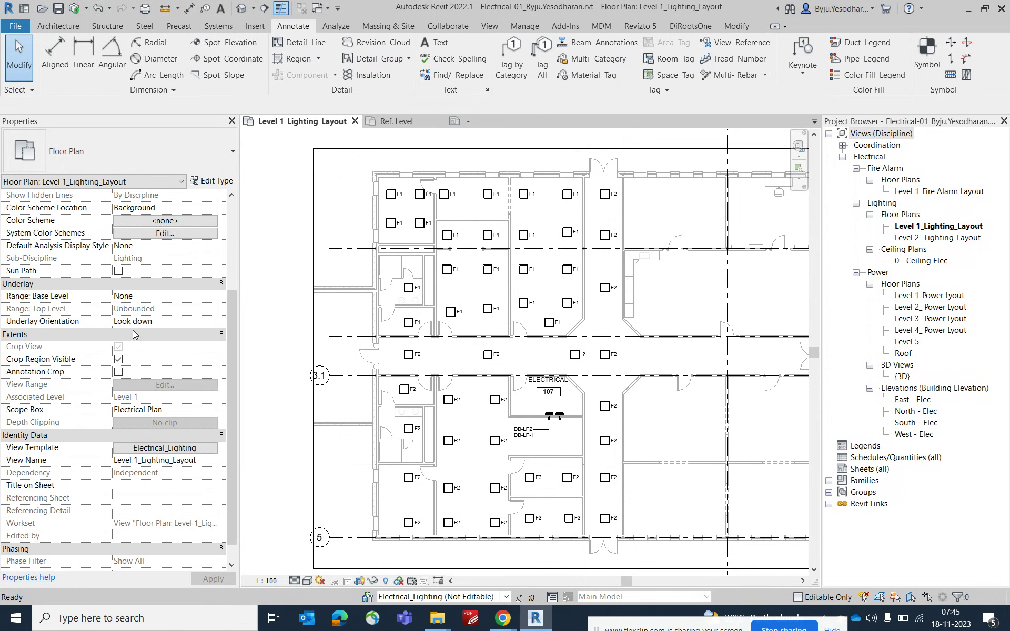
left_click(175, 450)
left_click(749, 145)
- Override the projection lines of Lighting Fixtures with red and apply the change to the Electrical_Lighting template
left_click(394, 288)
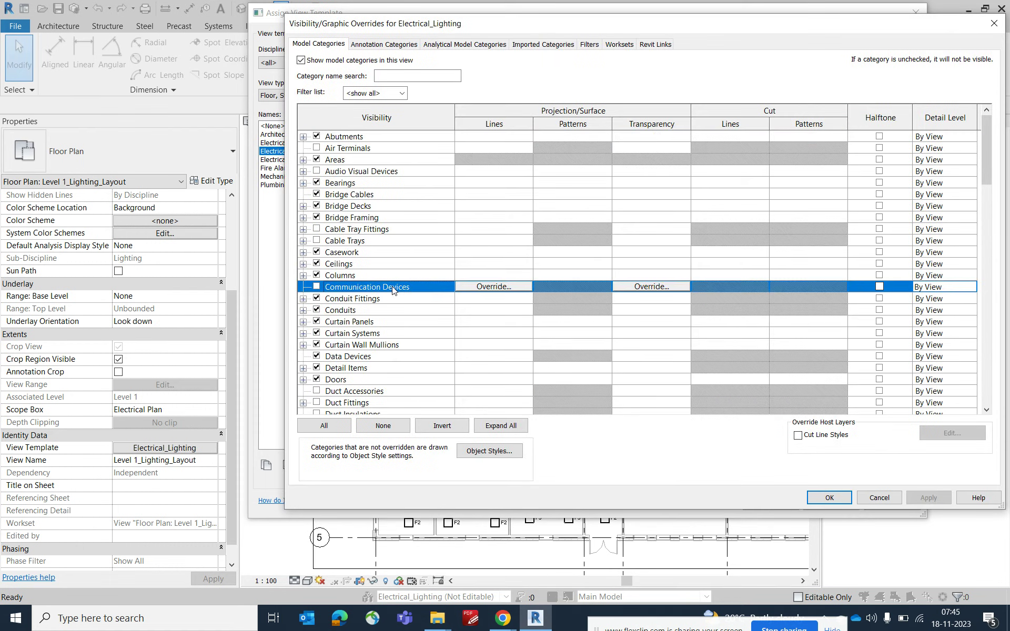
scroll(394, 289, "down", 8)
left_click(442, 348)
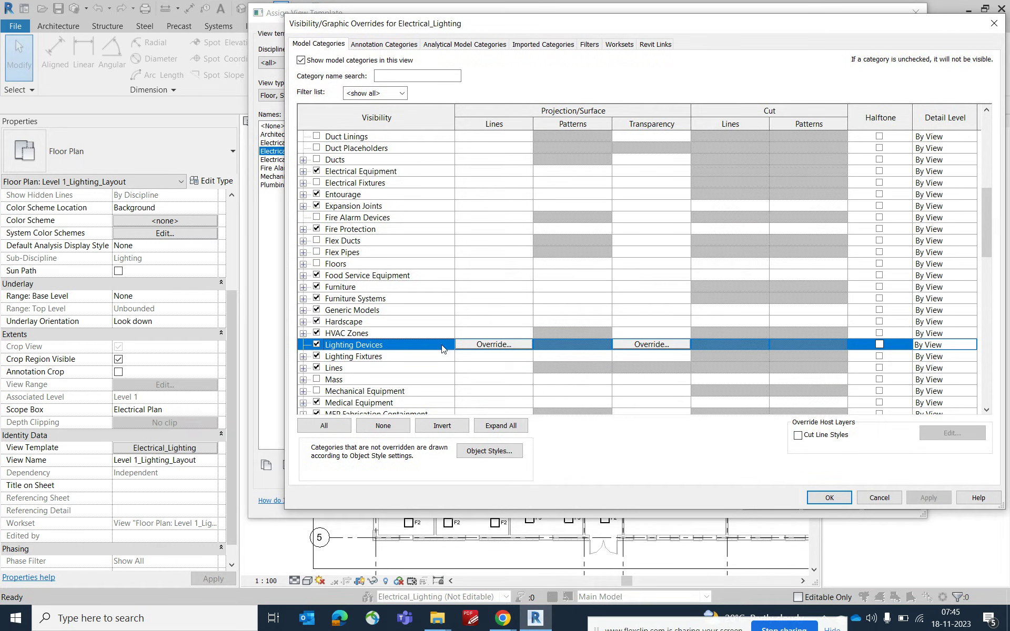
left_click(487, 358)
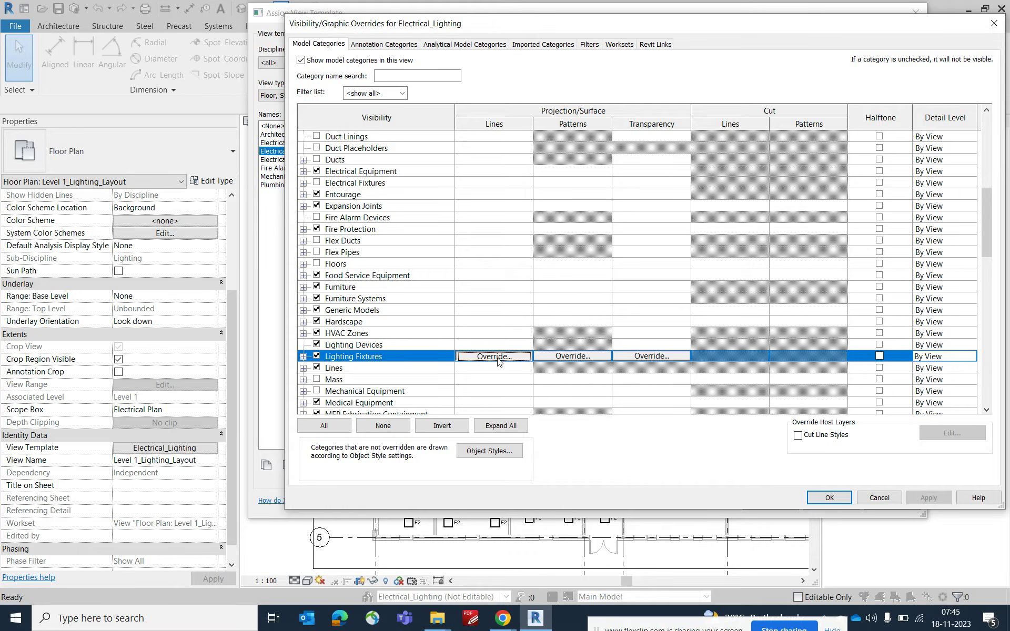
left_click(494, 357)
left_click_drag(928, 191, 529, 204)
left_click(531, 257)
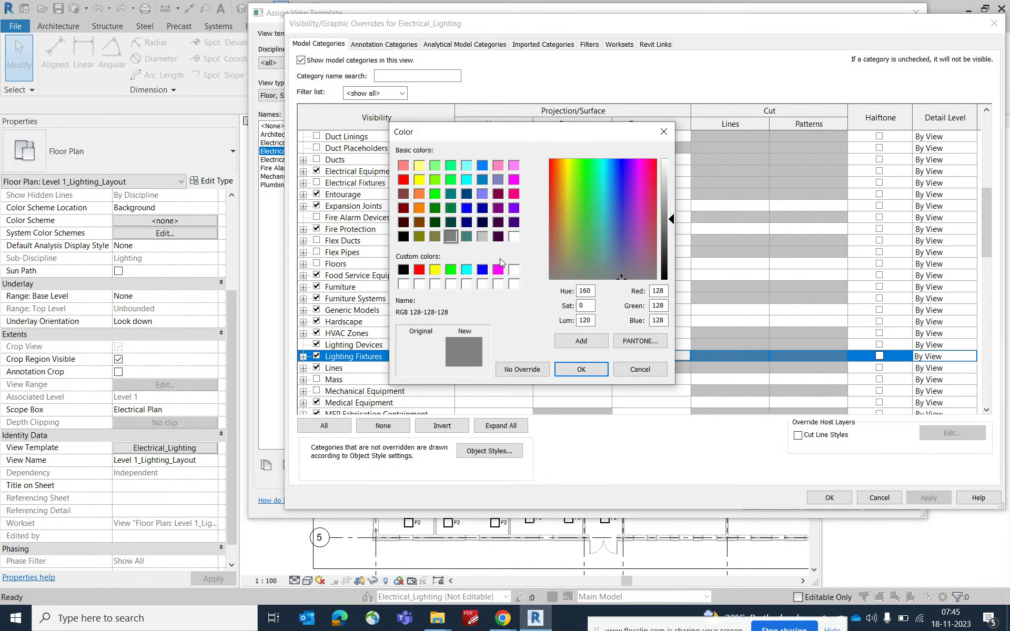
left_click(423, 272)
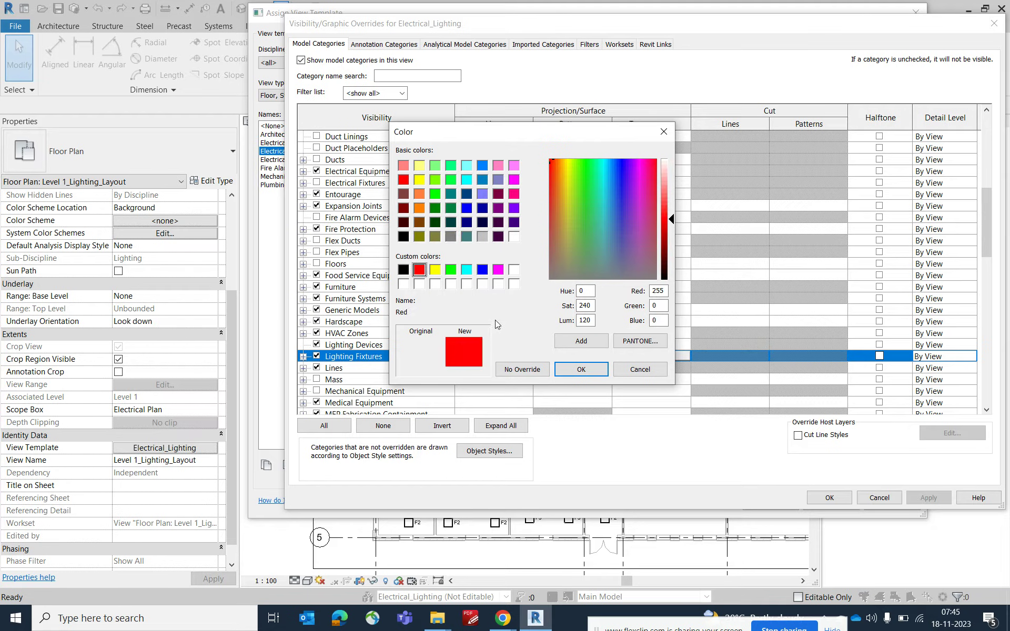
left_click(581, 369)
left_click(560, 309)
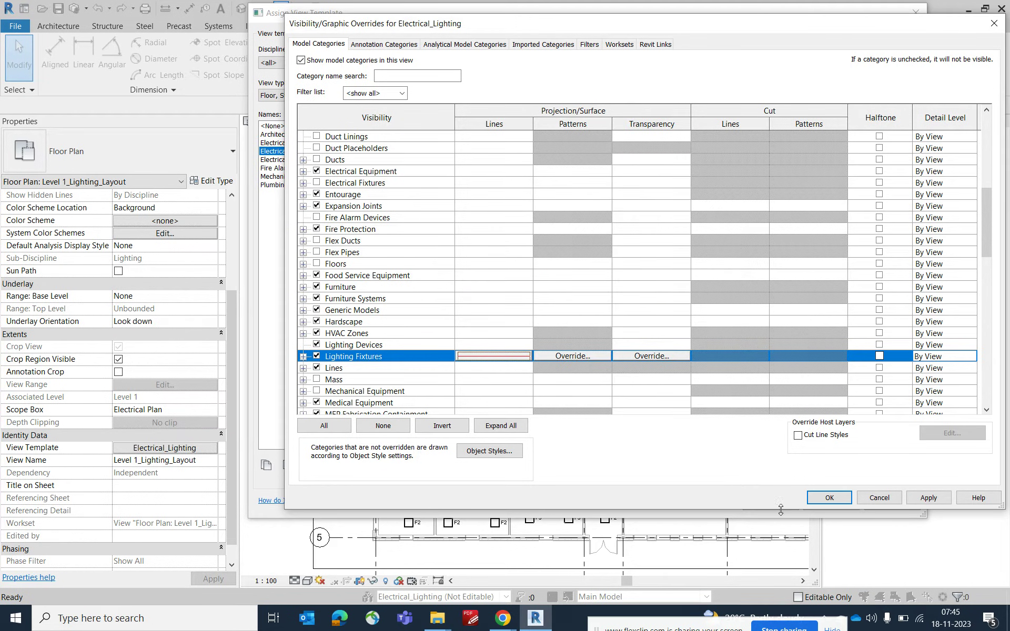
left_click(822, 502)
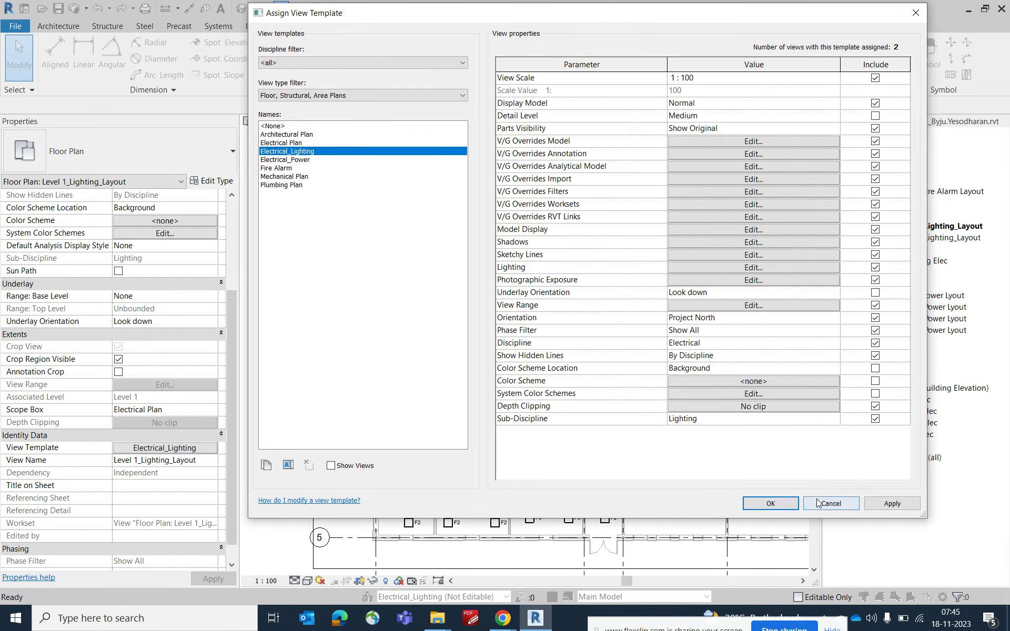
left_click(772, 504)
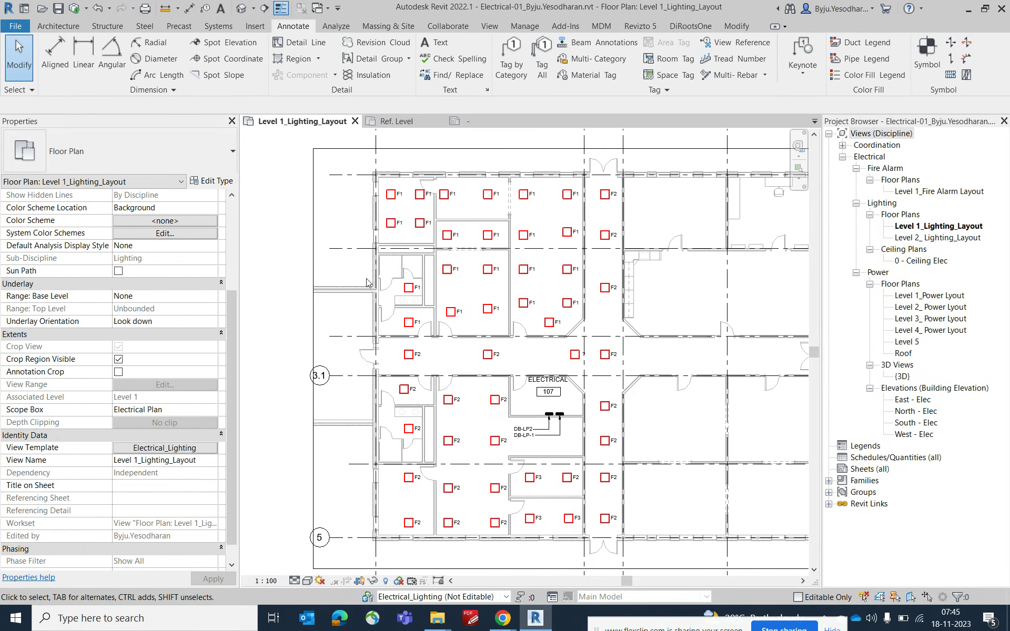
- Create a power circuit from the F1 fixtures, without tags, in the two western columns of rooms north of the corridor and assign it to DB-LP-1
scroll(405, 182, "up", 2)
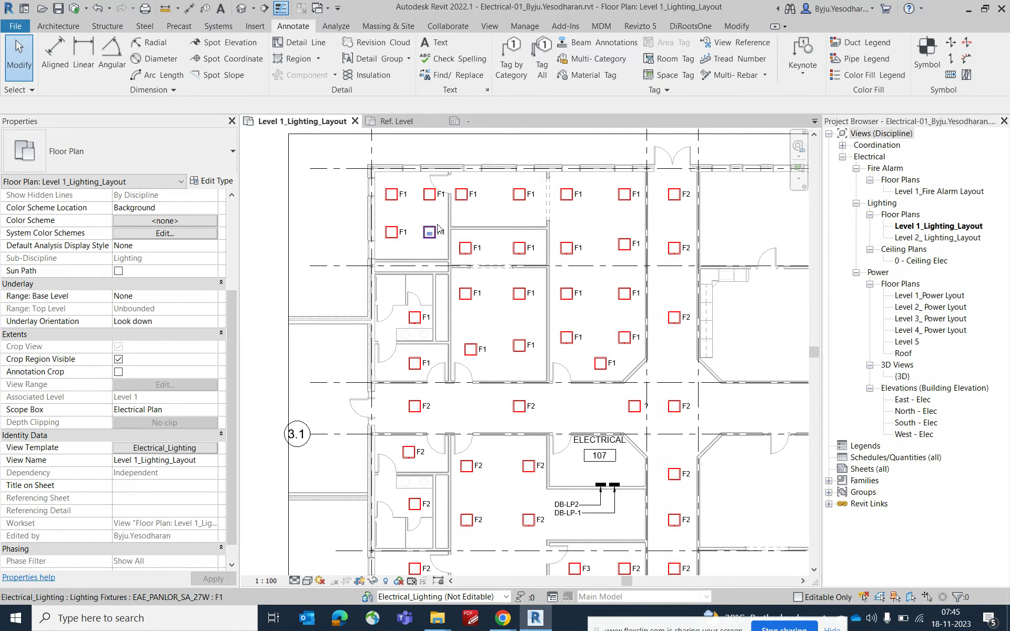
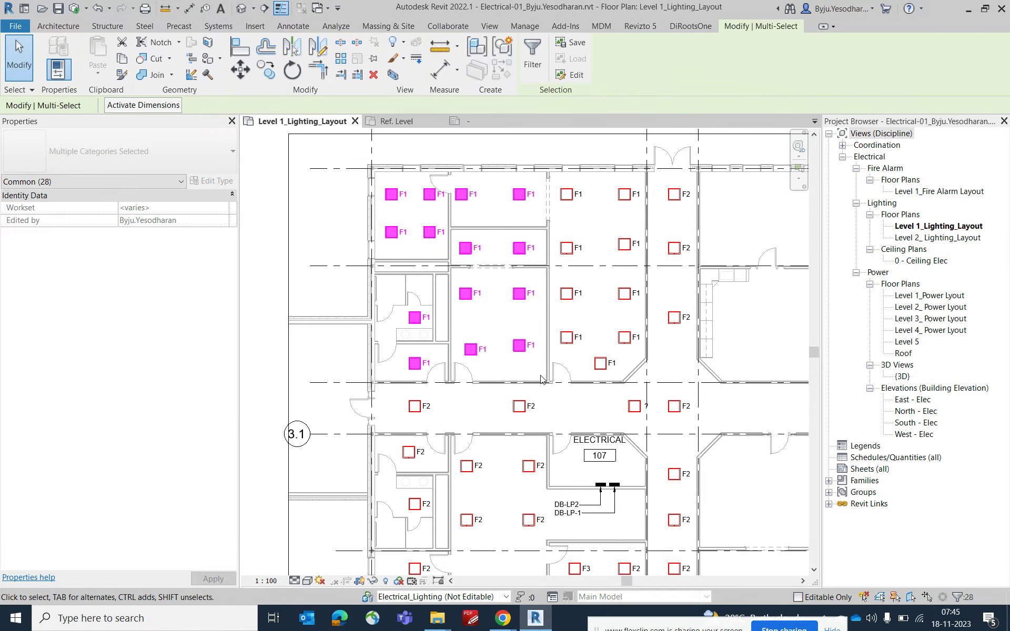
left_click(316, 179)
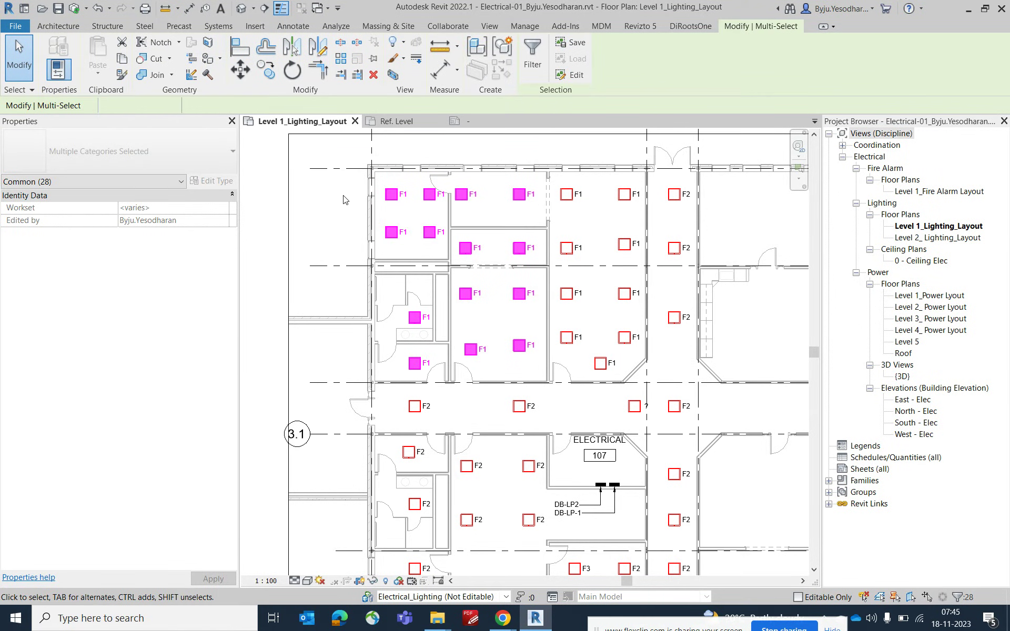
left_click_drag(341, 158, 549, 383)
left_click(532, 60)
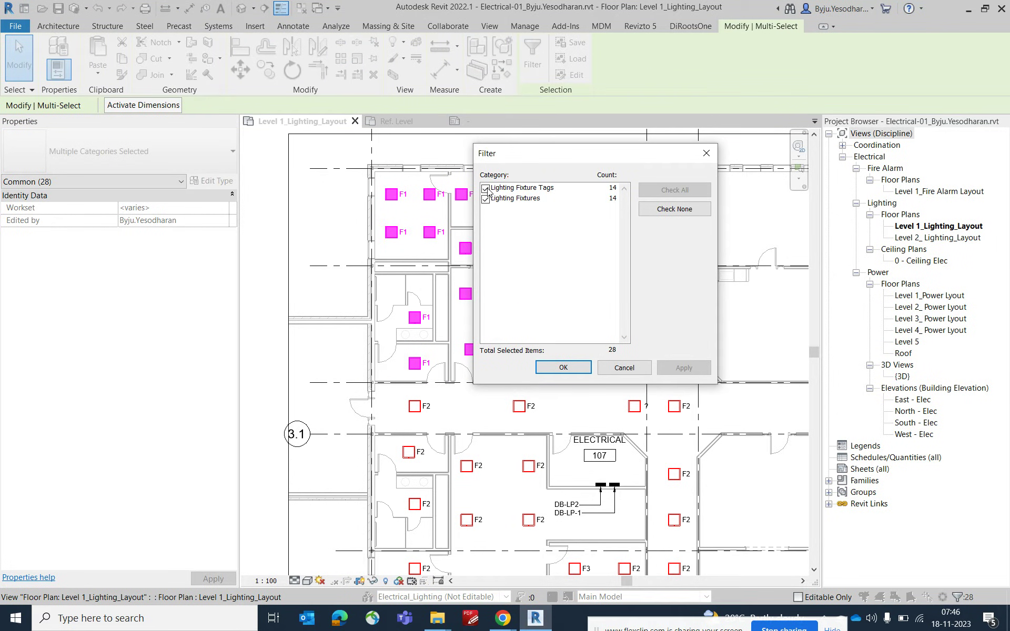
left_click(485, 188)
left_click(564, 368)
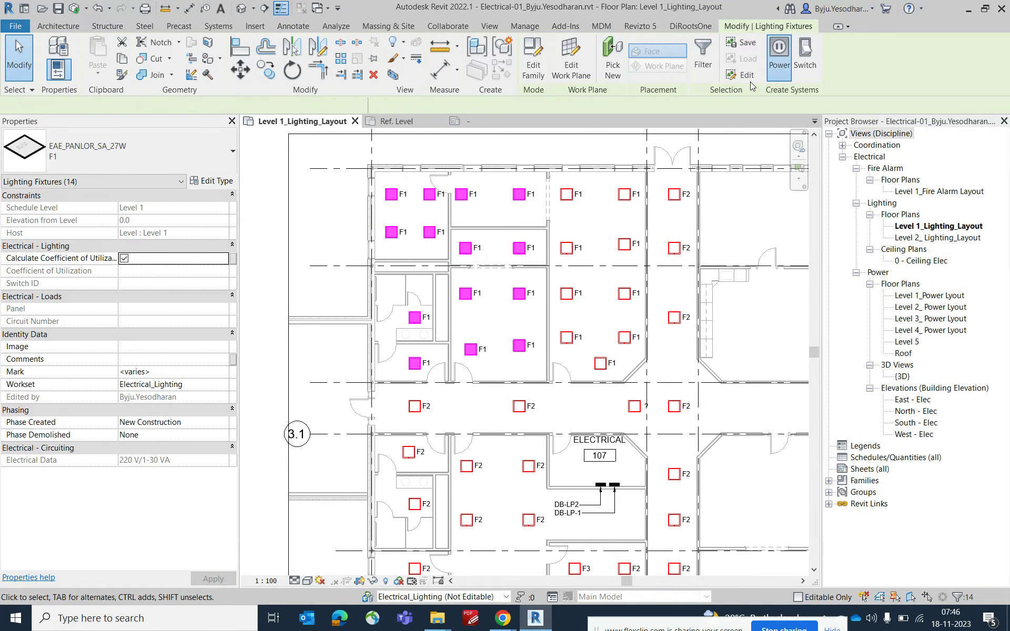
left_click(781, 61)
scroll(572, 250, "down", 2)
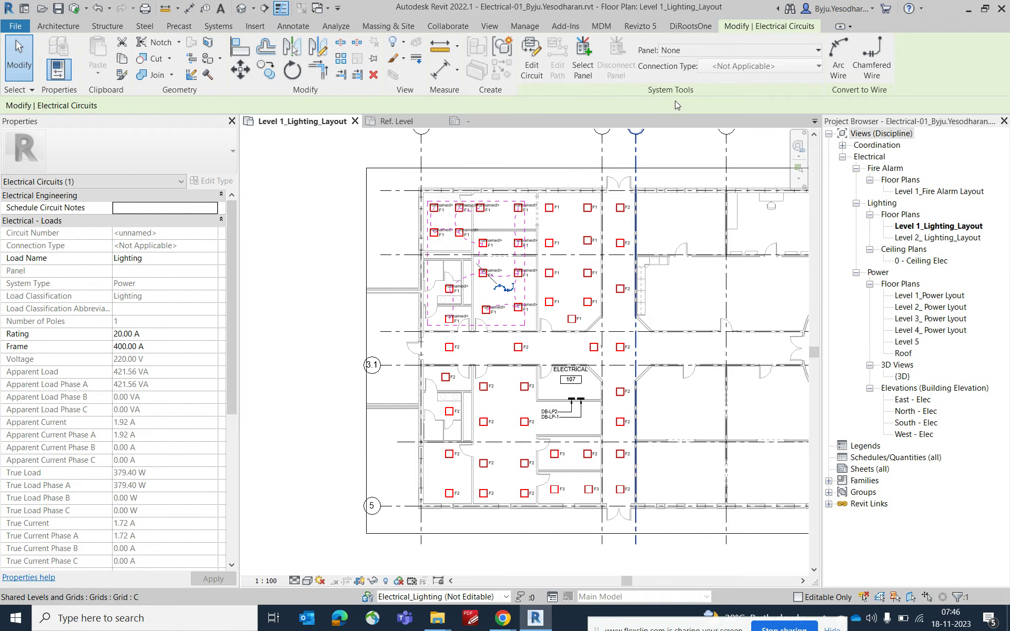
left_click(732, 51)
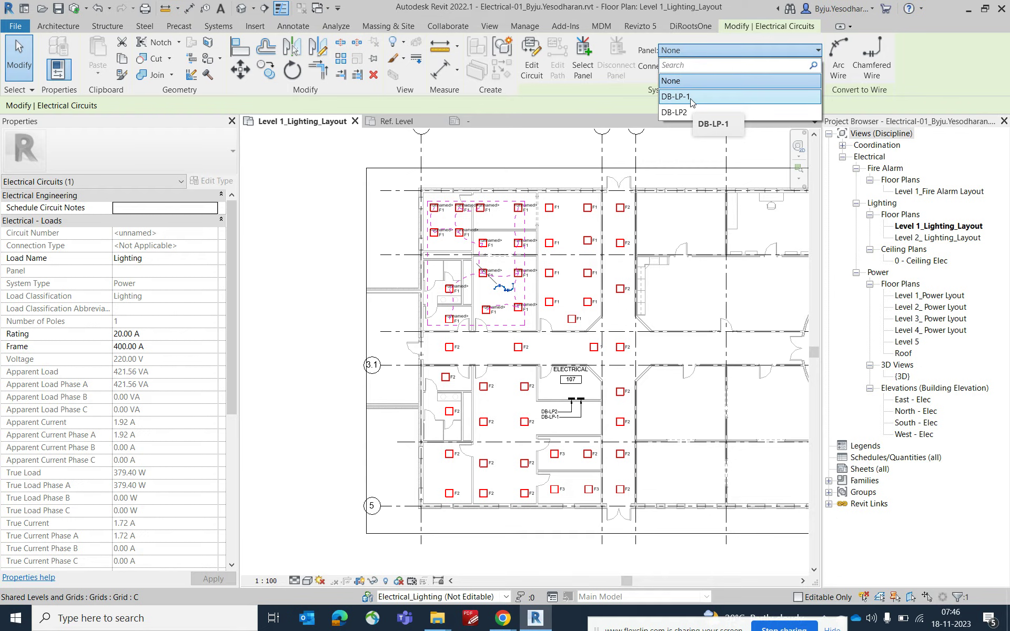
left_click(679, 96)
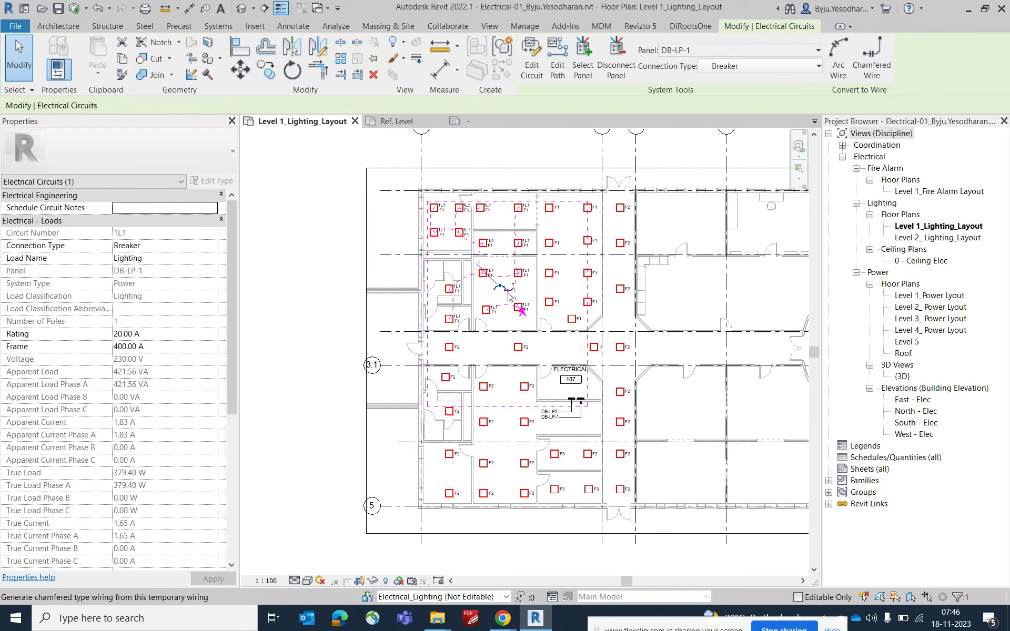
- Generate arc-type wiring for the new DB-LP-1 lighting circuit and clear the wire selection
scroll(508, 289, "up", 2)
scroll(509, 291, "up", 3)
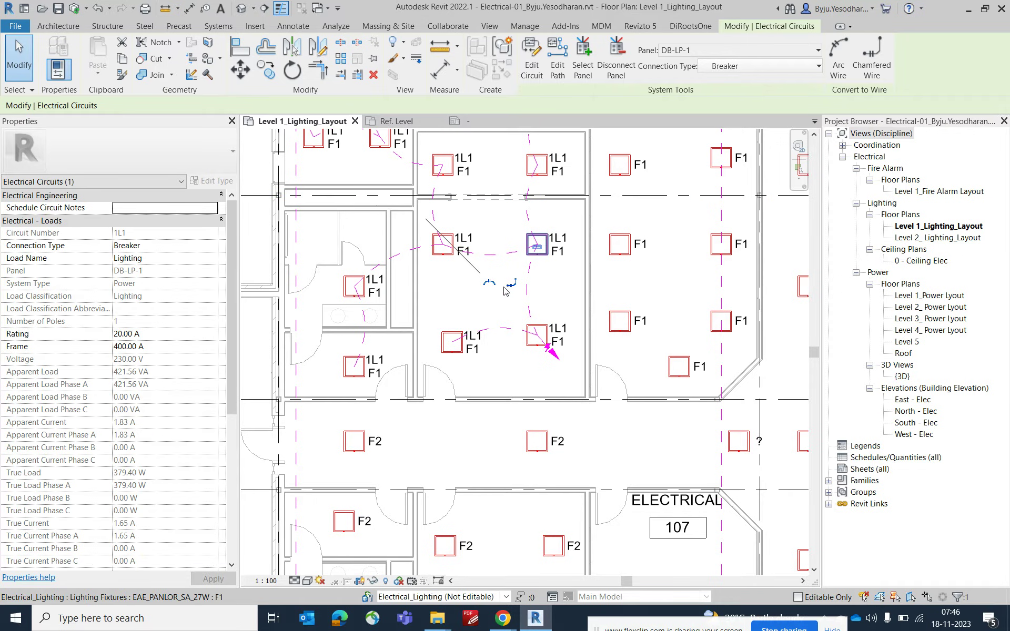
left_click(494, 287)
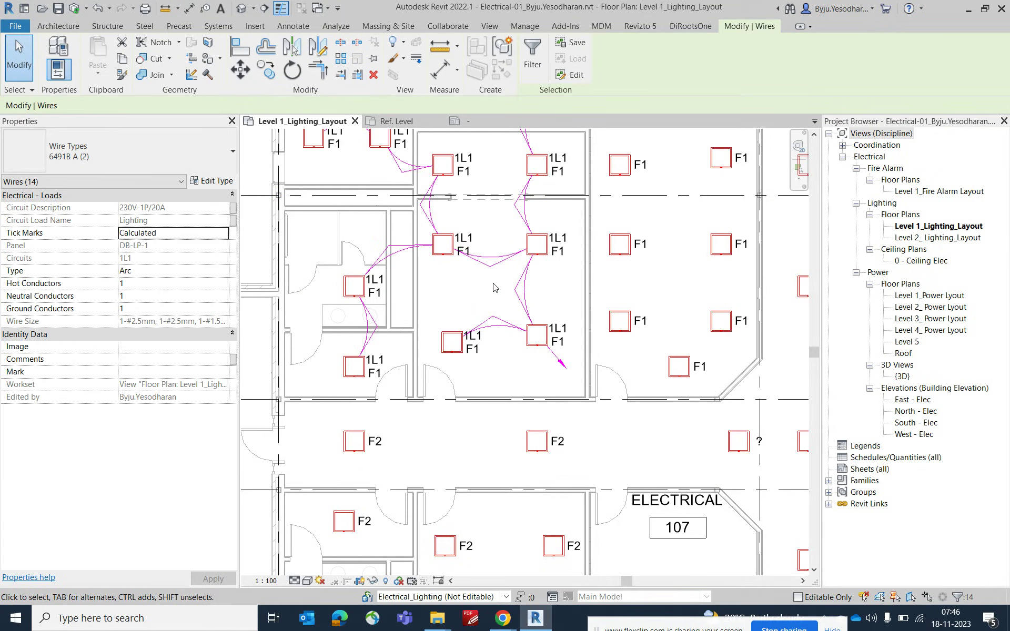
key("Escape")
scroll(494, 287, "down", 2)
scroll(494, 287, "down", 2)
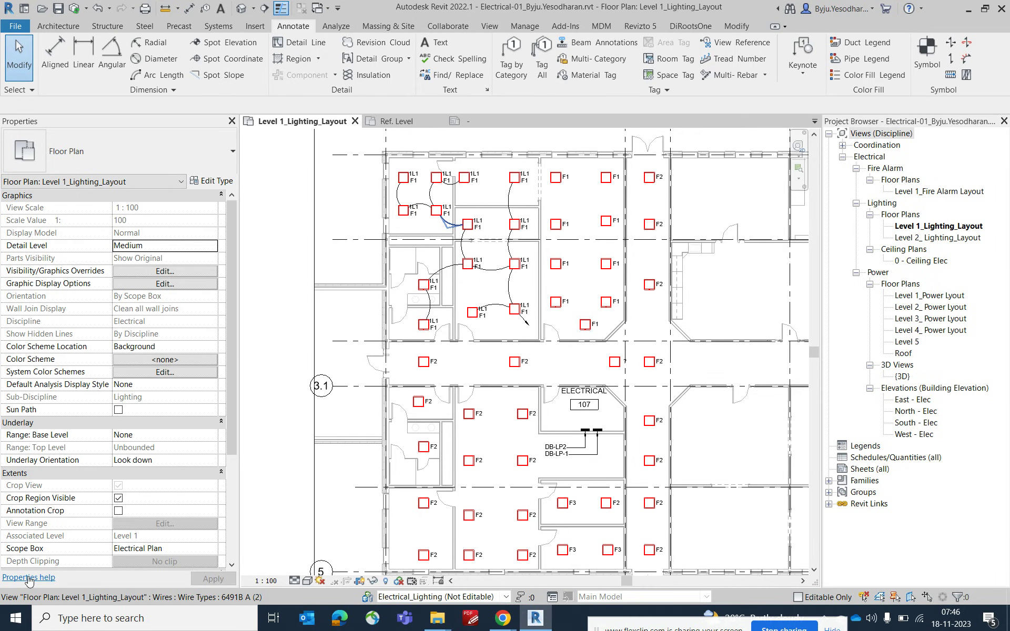
- Override the Wires projection line pattern with Dash in the Electrical_Lighting template's model category overrides
scroll(120, 569, "down", 3)
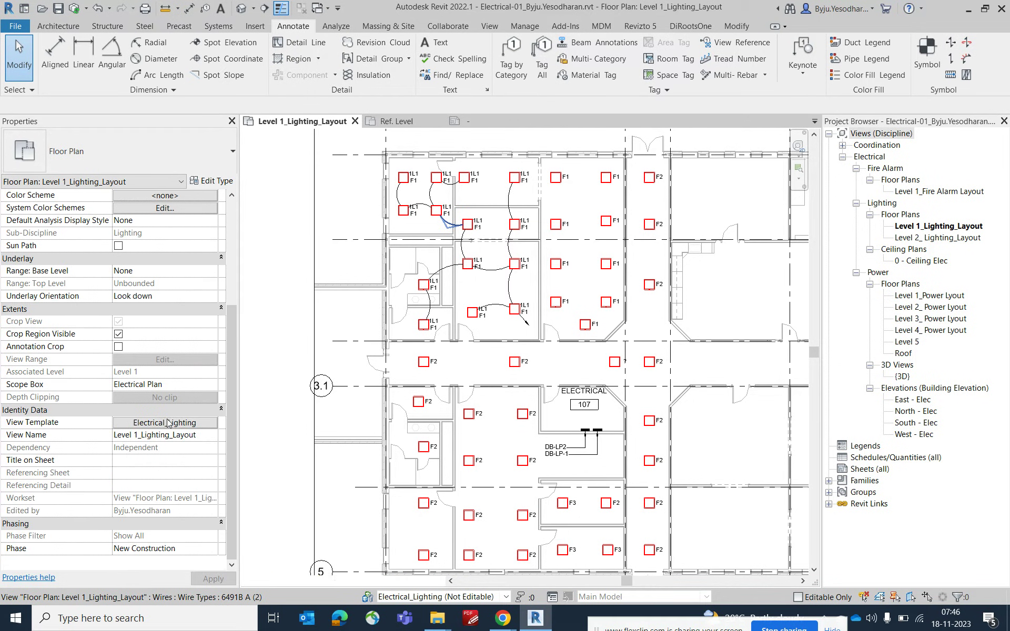
left_click(167, 423)
left_click(734, 143)
scroll(414, 218, "down", 3)
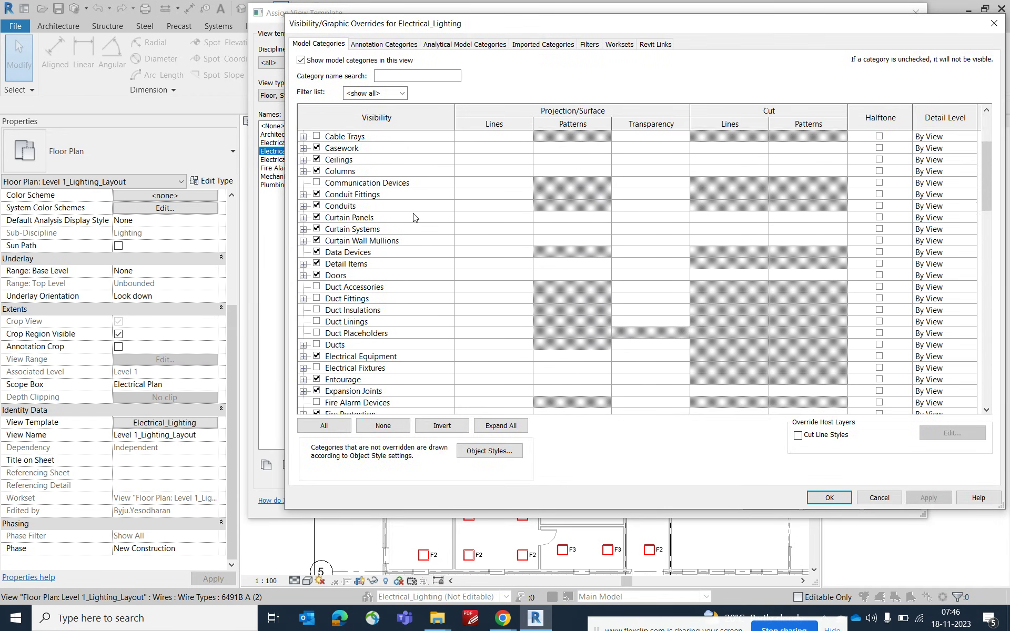
scroll(414, 217, "down", 8)
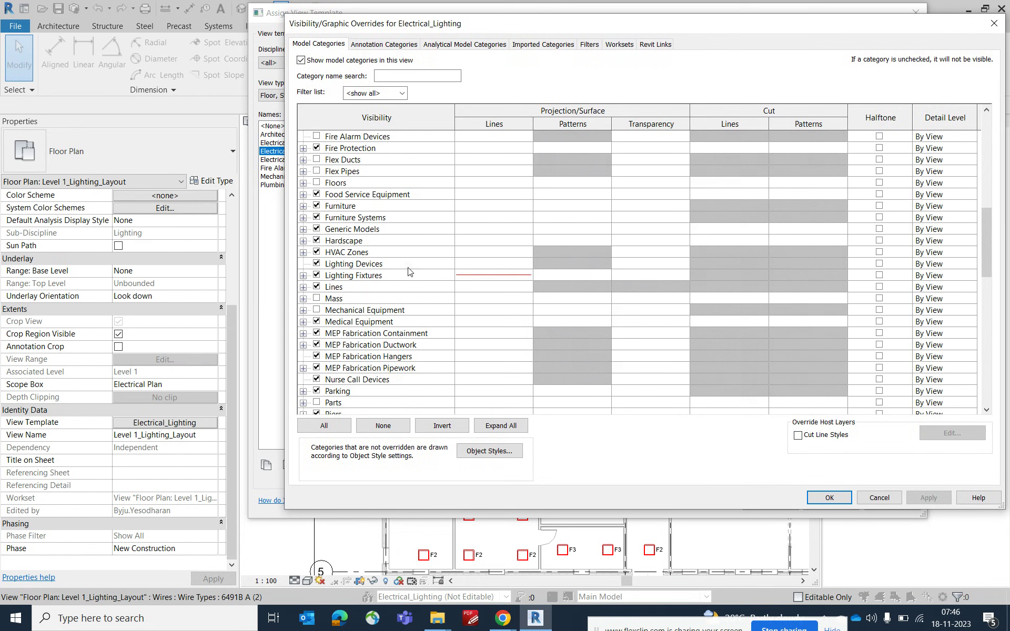
scroll(412, 265, "down", 9)
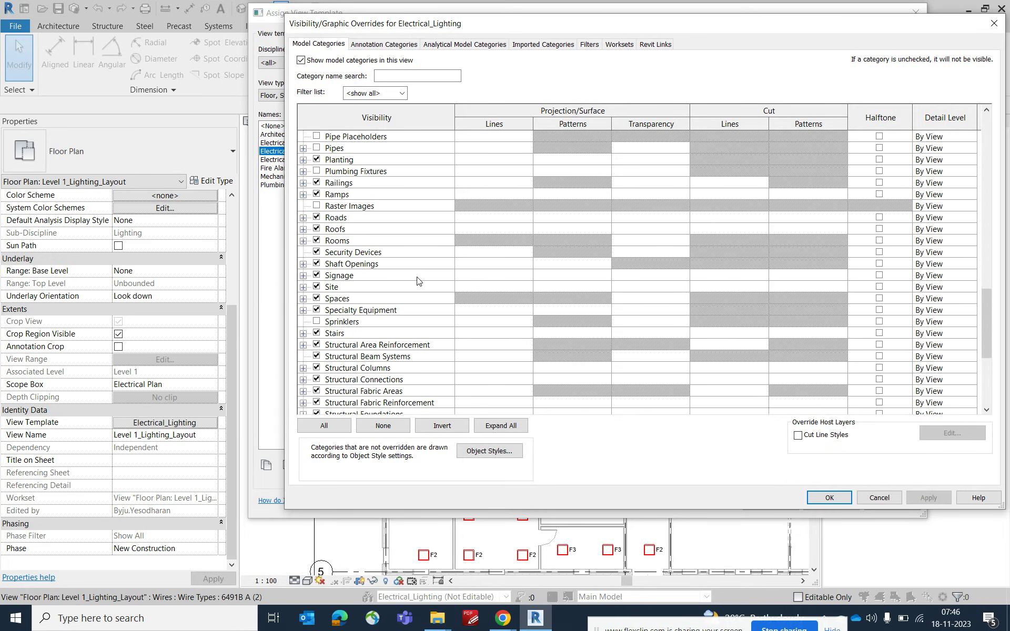
scroll(419, 281, "down", 6)
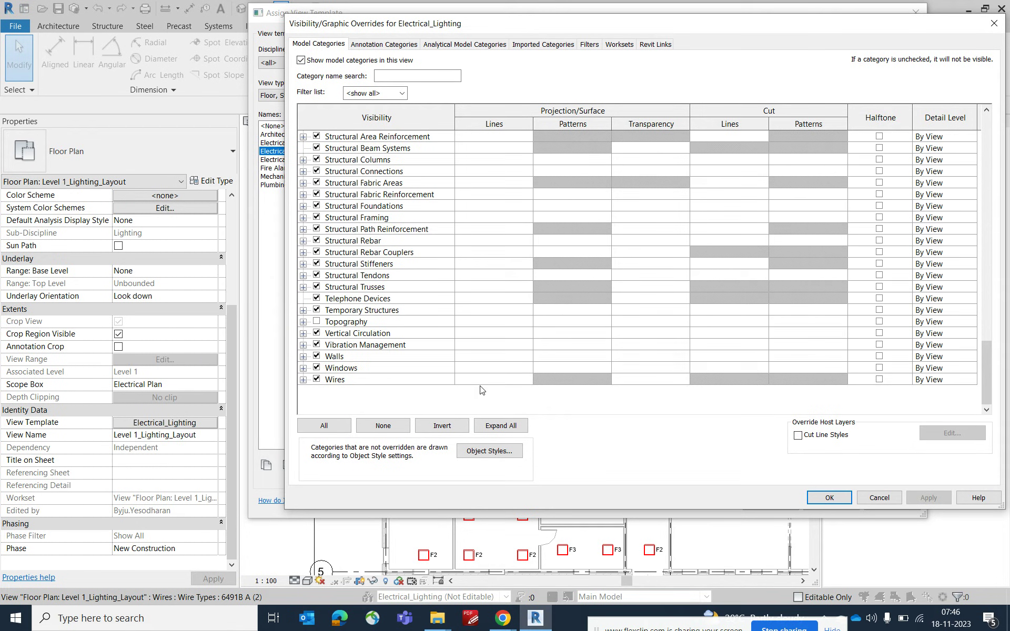
left_click(488, 383)
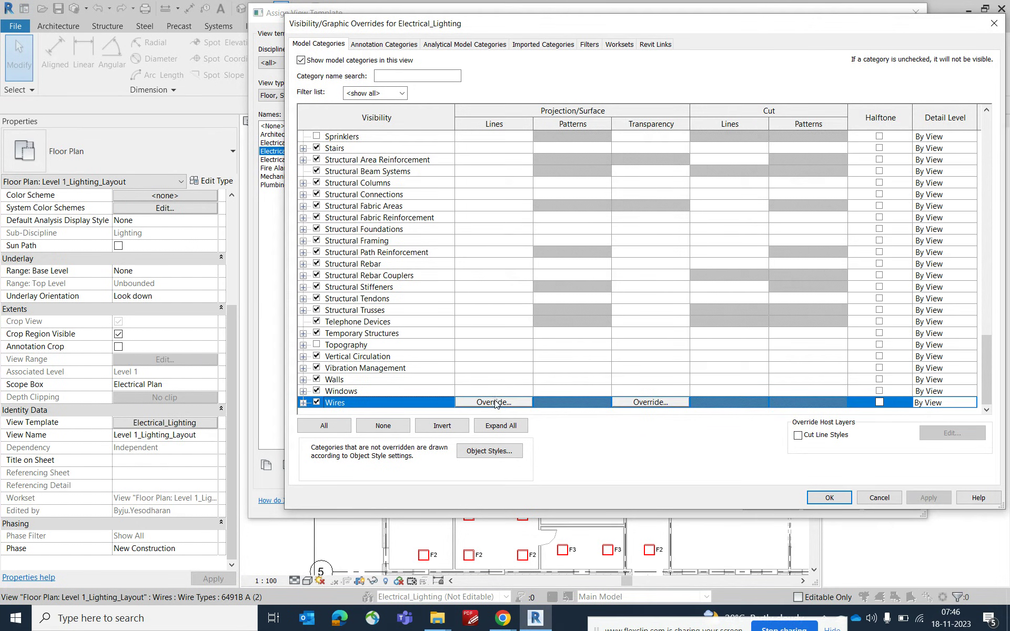
left_click(493, 402)
left_click(589, 234)
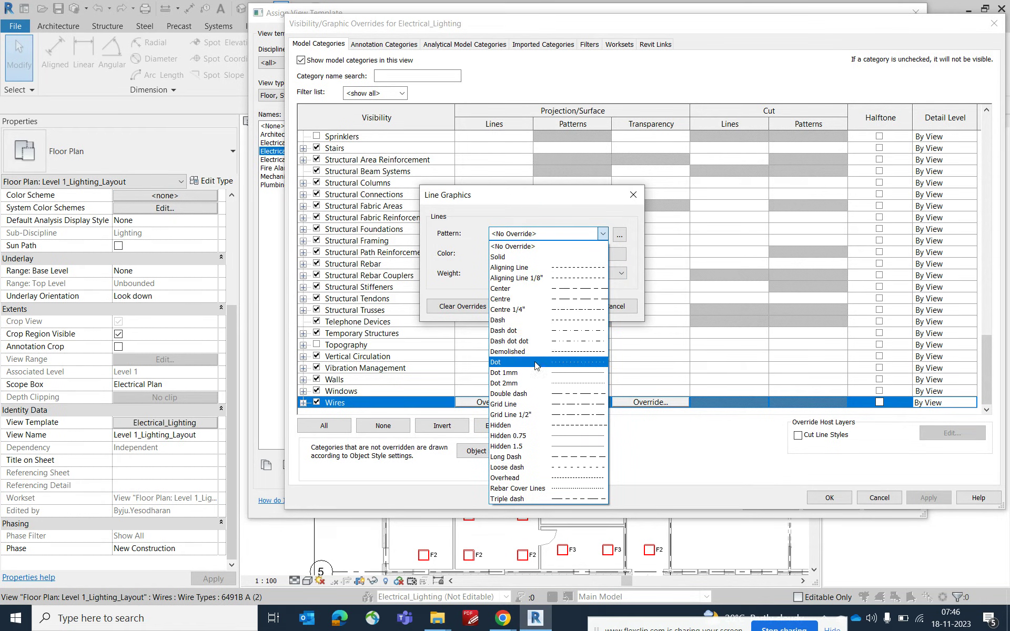
left_click(537, 322)
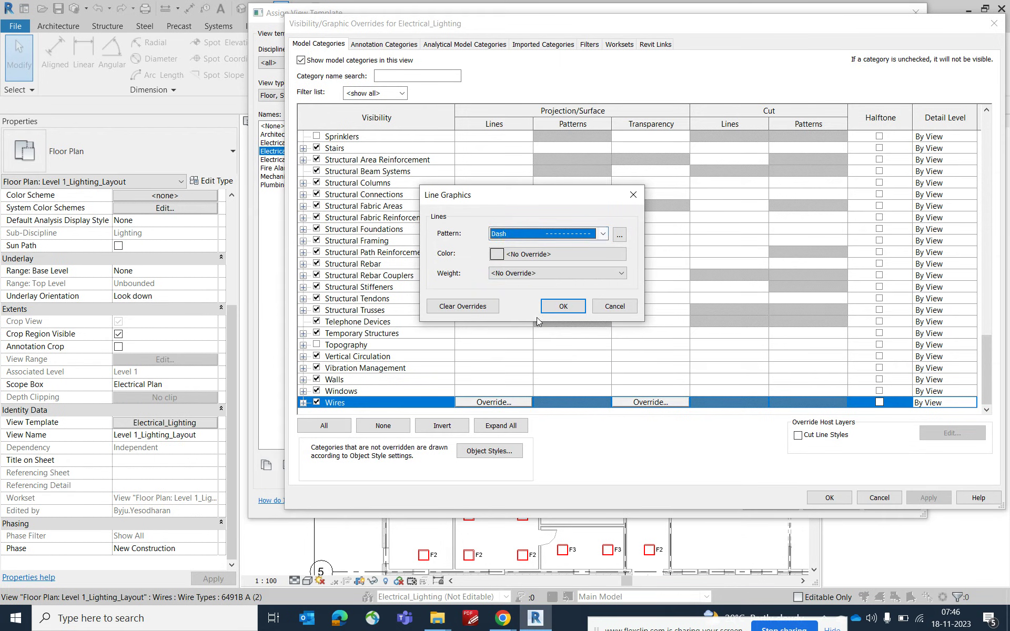
- Set the Wires line color to purple RGB 128-000-255, override its line weight, and apply the template changes
left_click(539, 255)
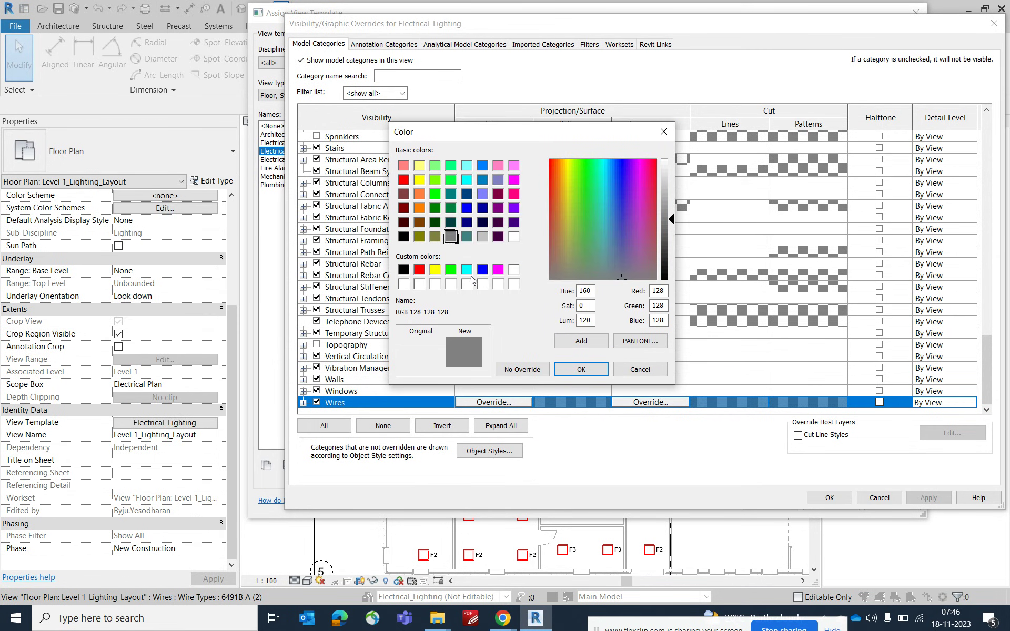
left_click(514, 208)
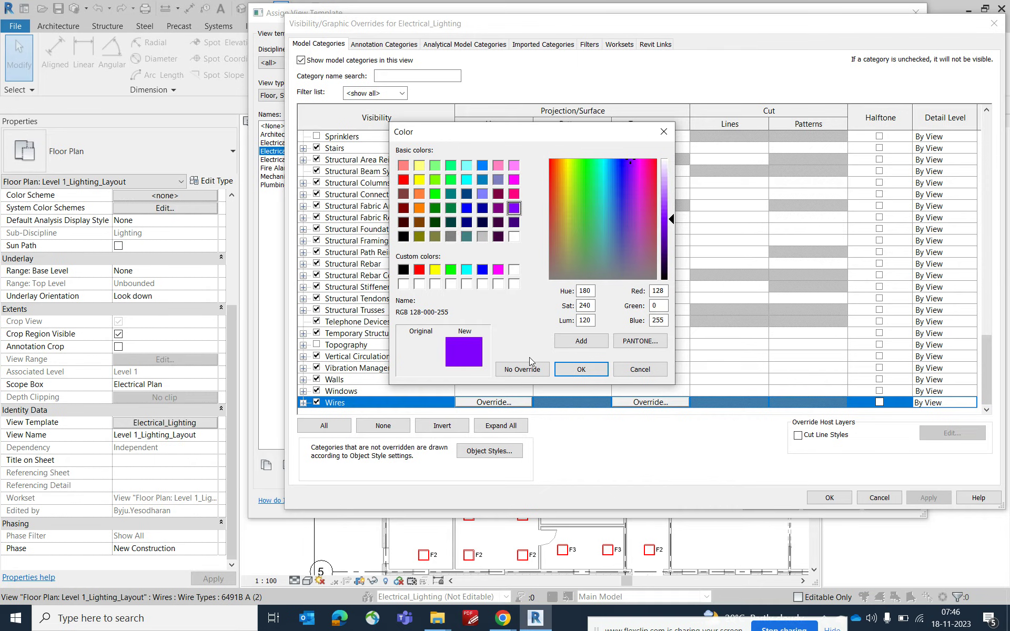
left_click(568, 370)
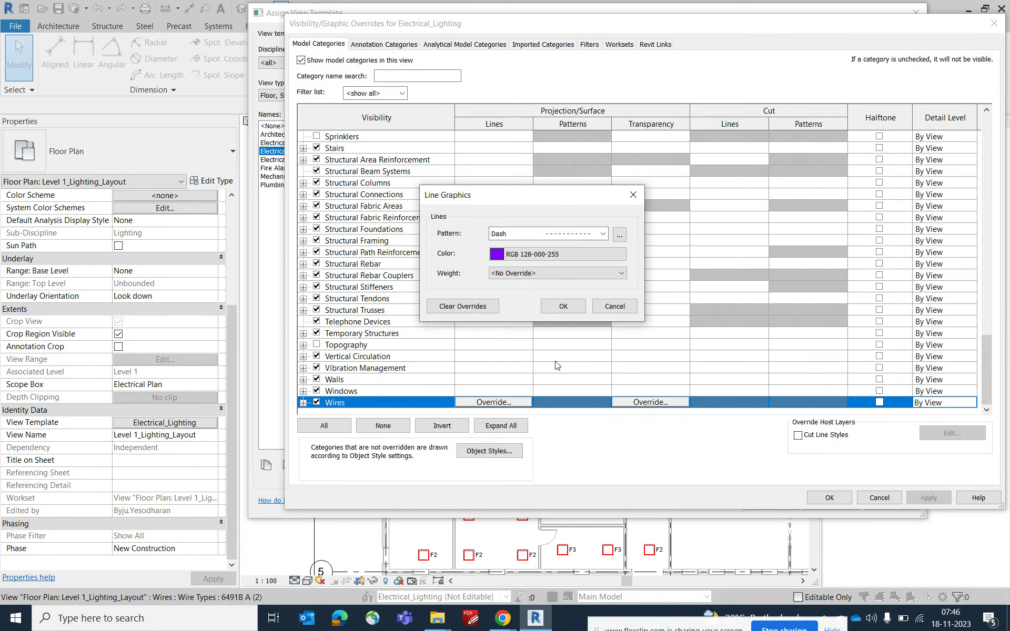
left_click(535, 274)
left_click(518, 318)
left_click(562, 307)
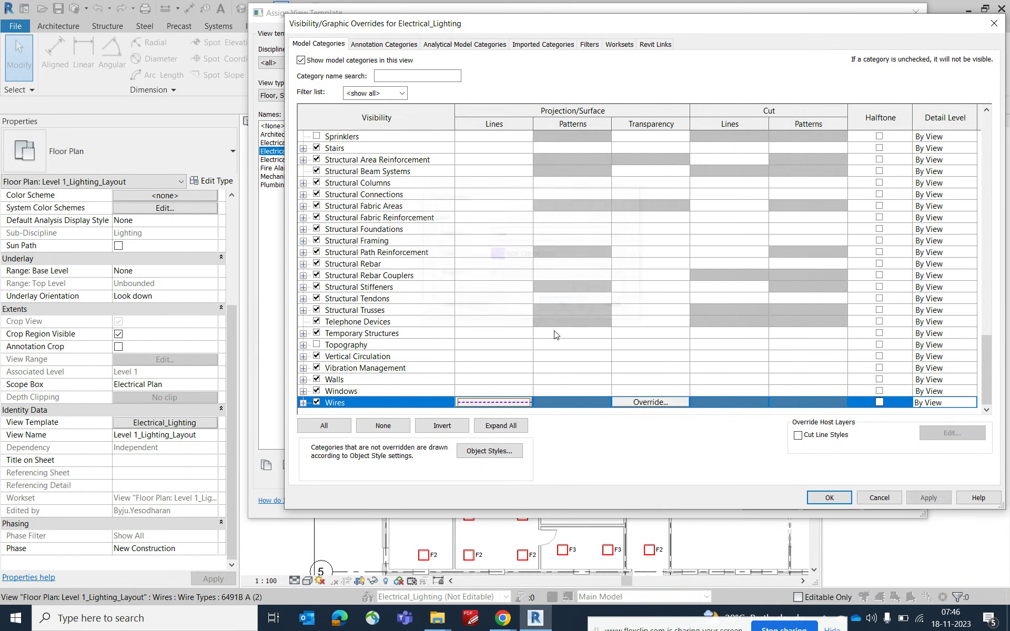
left_click(828, 497)
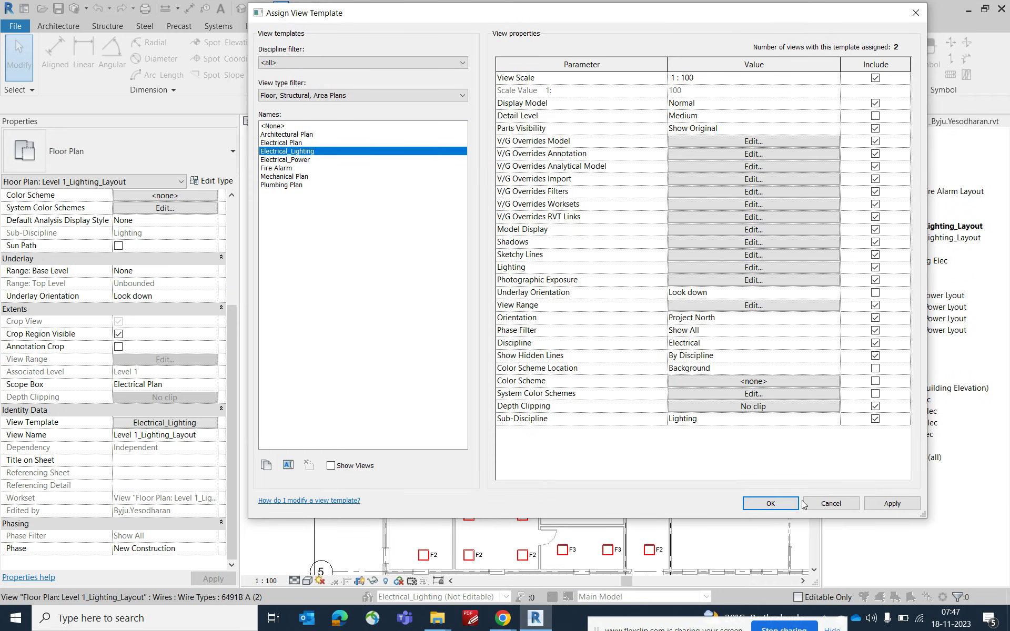
left_click(771, 504)
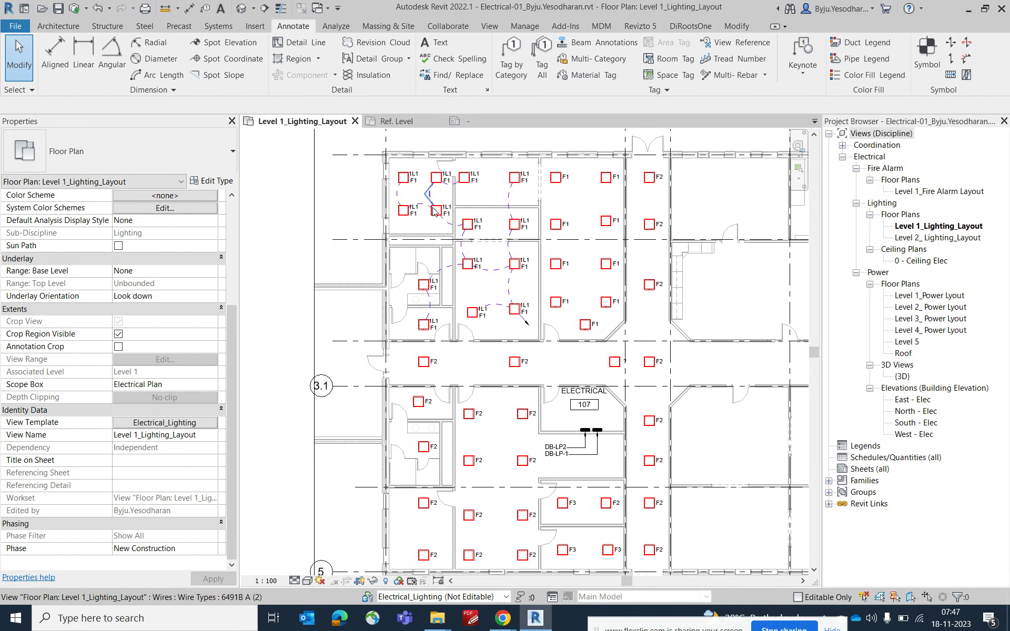
- Toggle the Thin Lines display in the Level 1 lighting plan
scroll(419, 195, "up", 4)
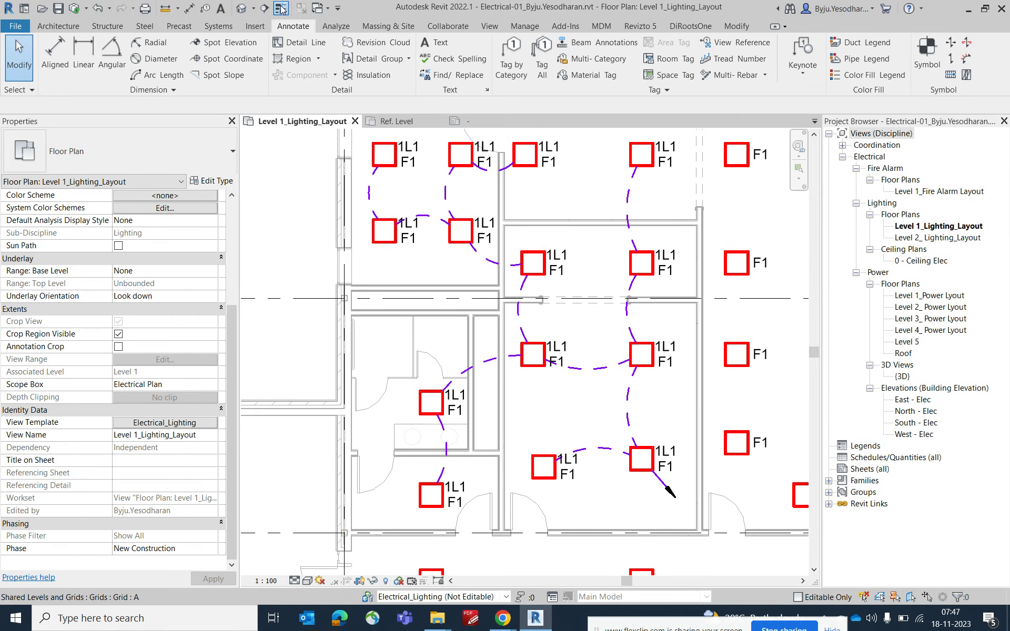
left_click(282, 8)
scroll(429, 258, "down", 4)
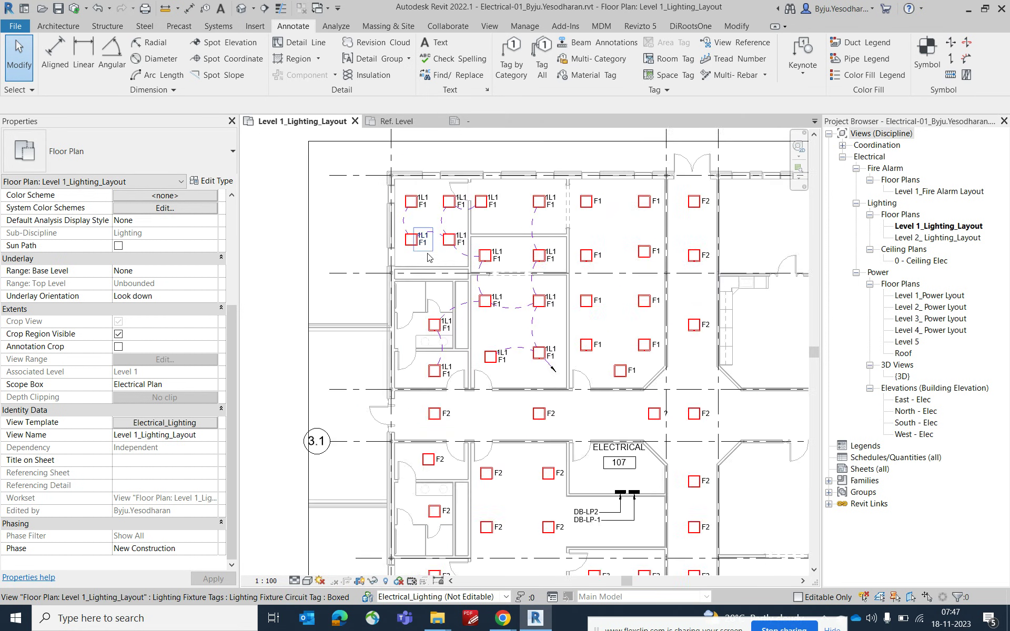
- Select the F1 fixtures in the large room beside the vertical corridor and filter the selection down to Lighting Fixtures only
scroll(429, 258, "down", 1)
mouse_move(435, 334)
middle_mouse_down()
mouse_move(434, 228)
mouse_move(427, 322)
middle_mouse_up()
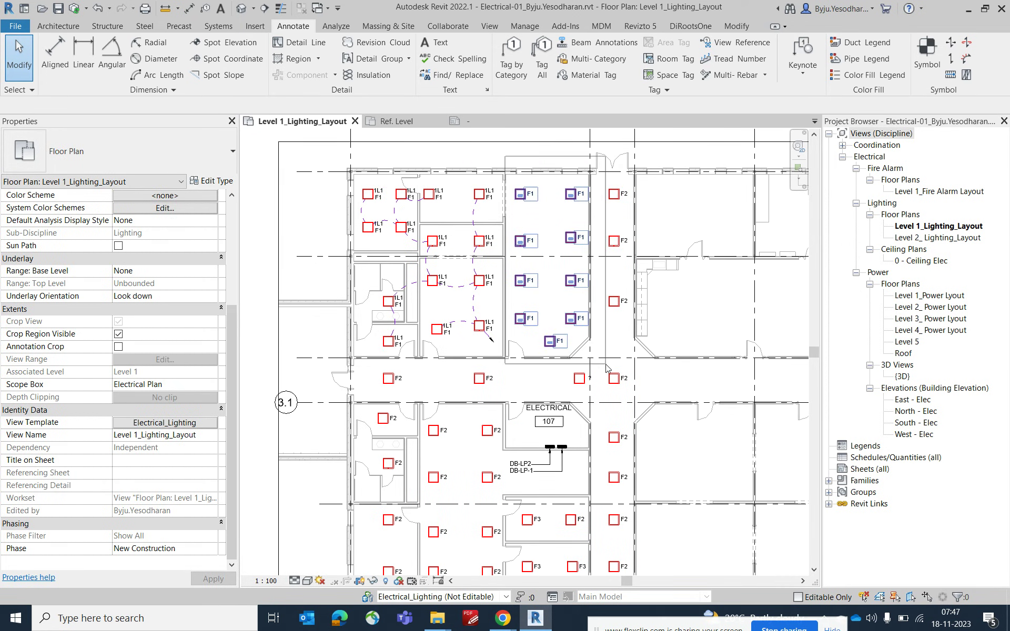
left_click_drag(605, 365, 519, 183)
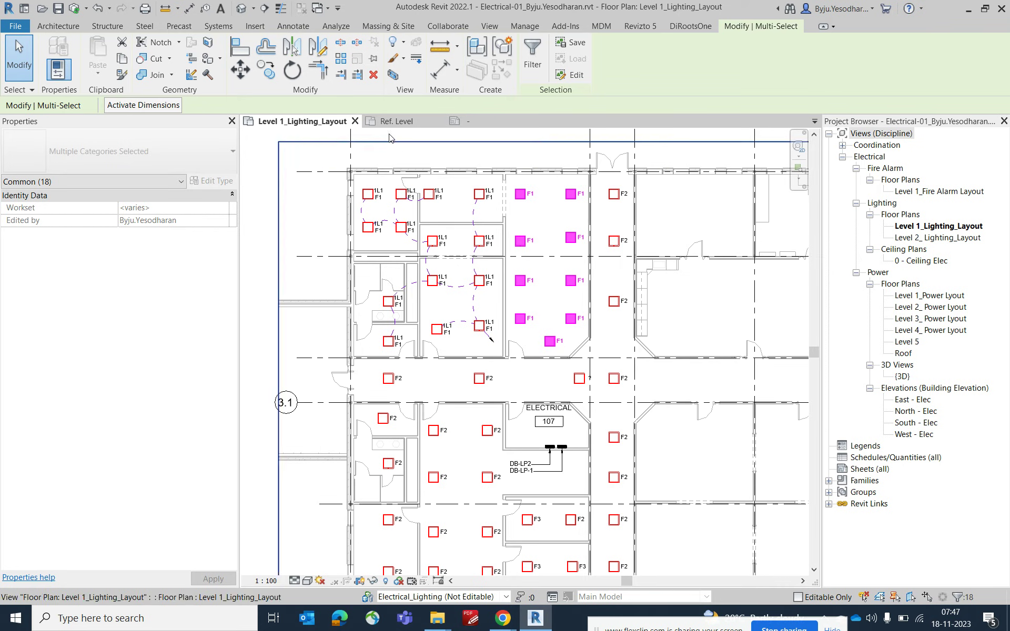
left_click(533, 57)
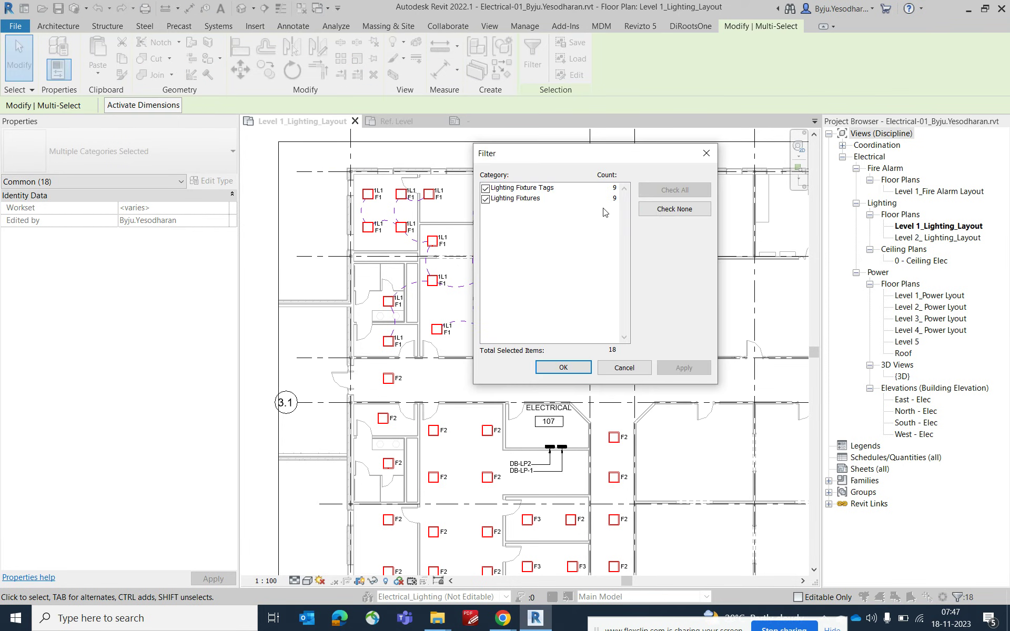
left_click(664, 210)
left_click(485, 199)
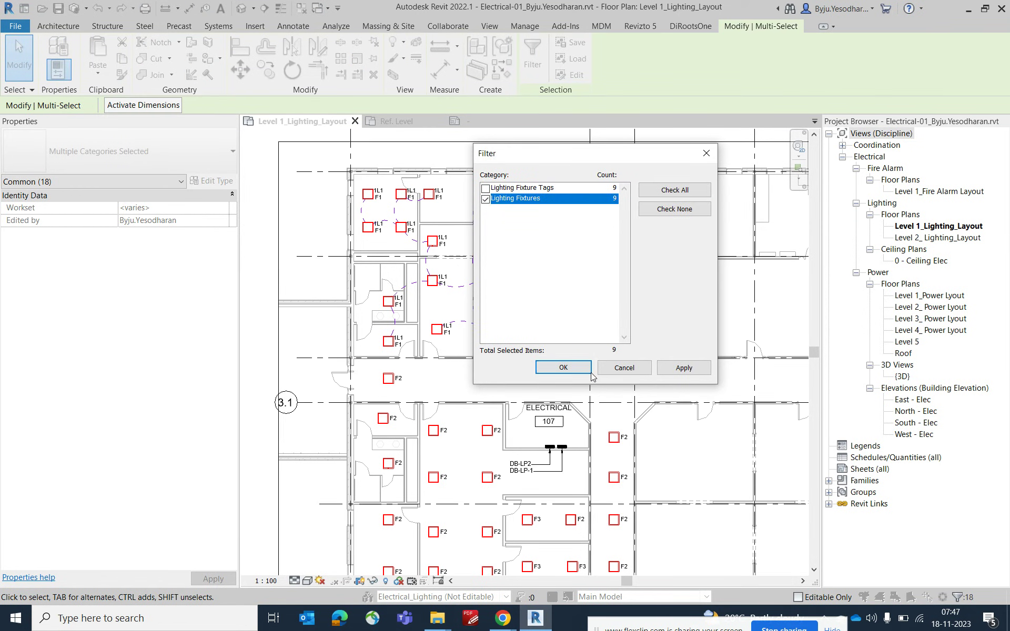
left_click(563, 367)
scroll(545, 236, "up", 1)
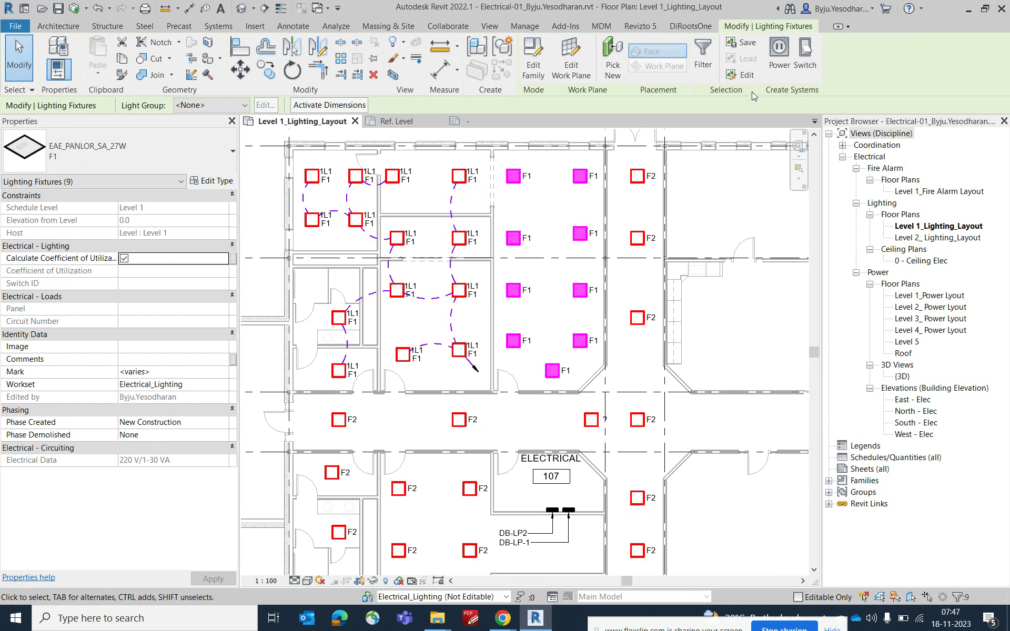
- Create a DB-LP-1 power circuit for the selected F1 fixtures and convert it to arc wiring
left_click(778, 48)
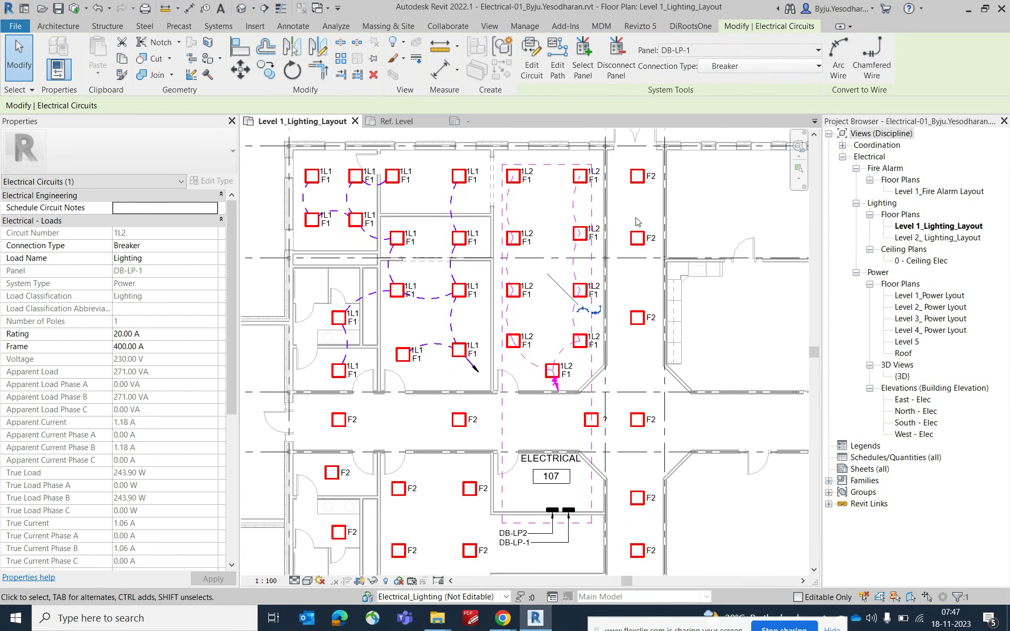
left_click(833, 50)
key("Escape")
- Select the F2 fixtures along the full vertical corridor and filter the selection down to Lighting Fixtures only
scroll(586, 274, "down", 1)
scroll(587, 273, "down", 1)
scroll(514, 183, "up", 1)
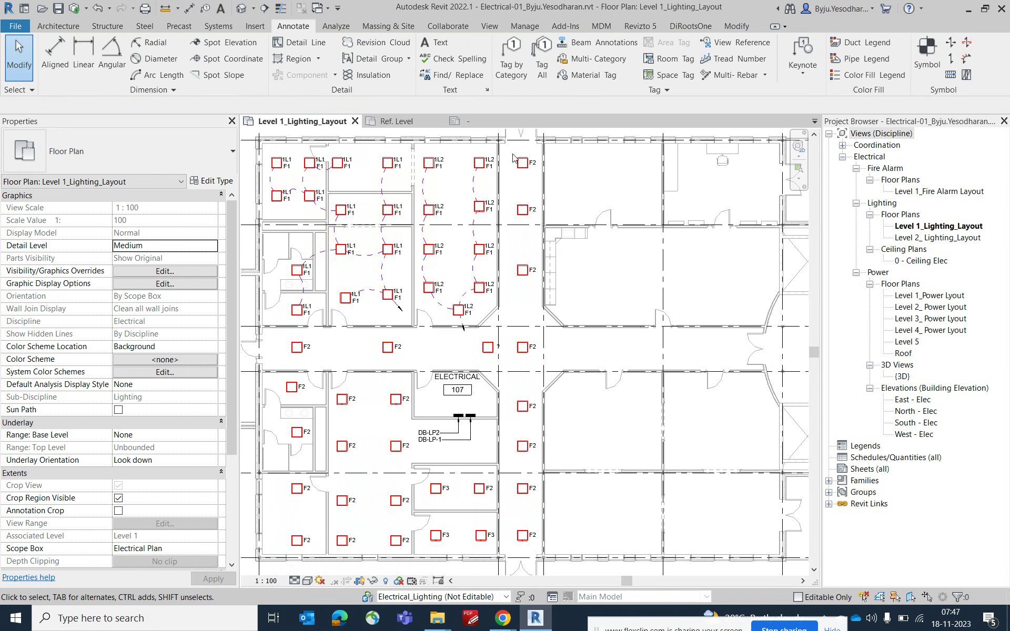
left_click_drag(513, 153, 542, 516)
left_click_drag(547, 609, 544, 578)
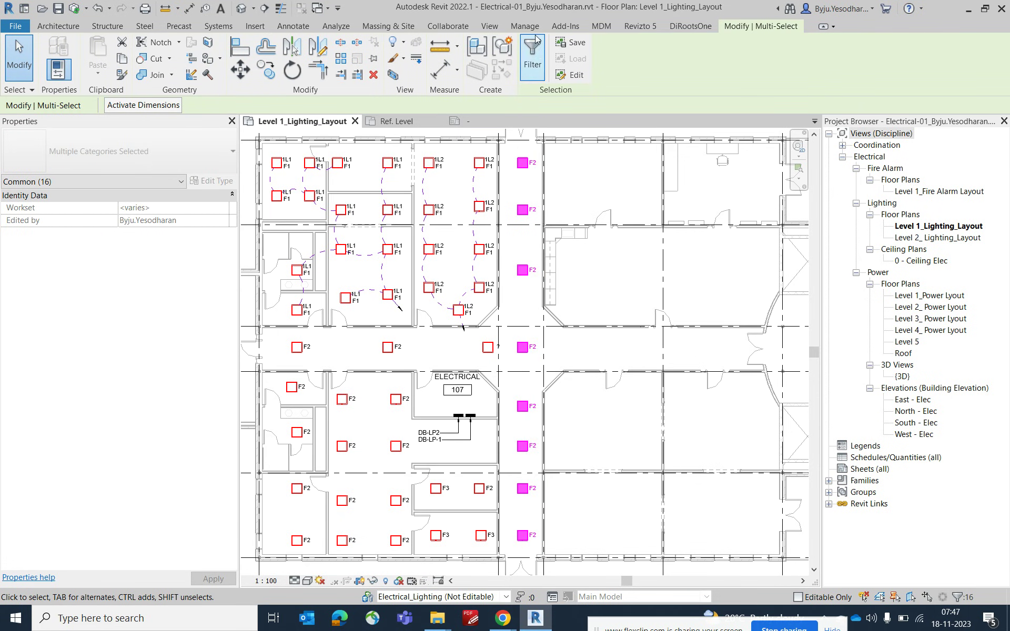
left_click(533, 56)
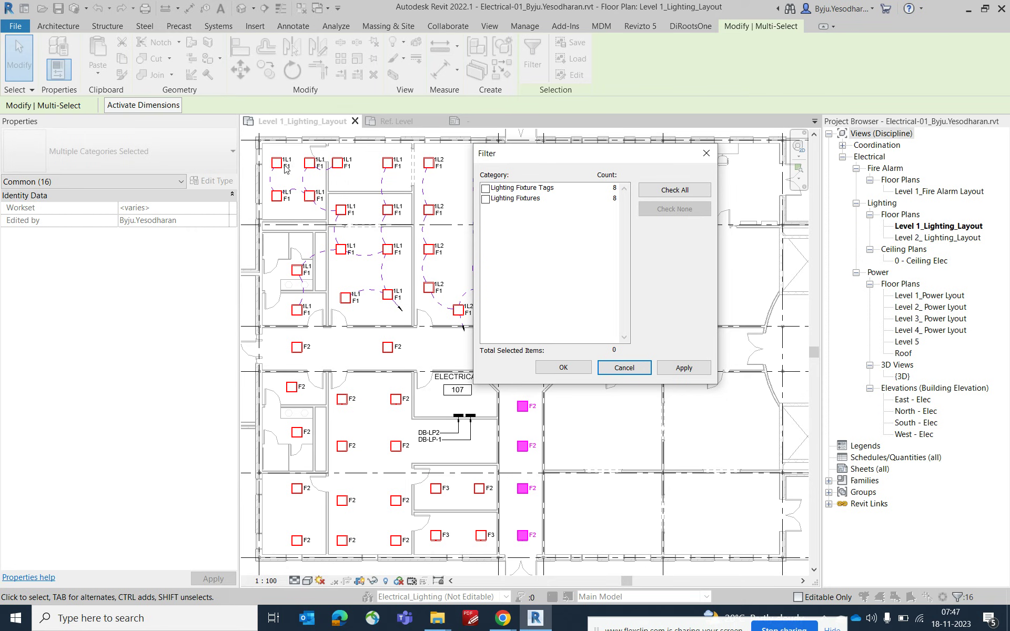
left_click(486, 199)
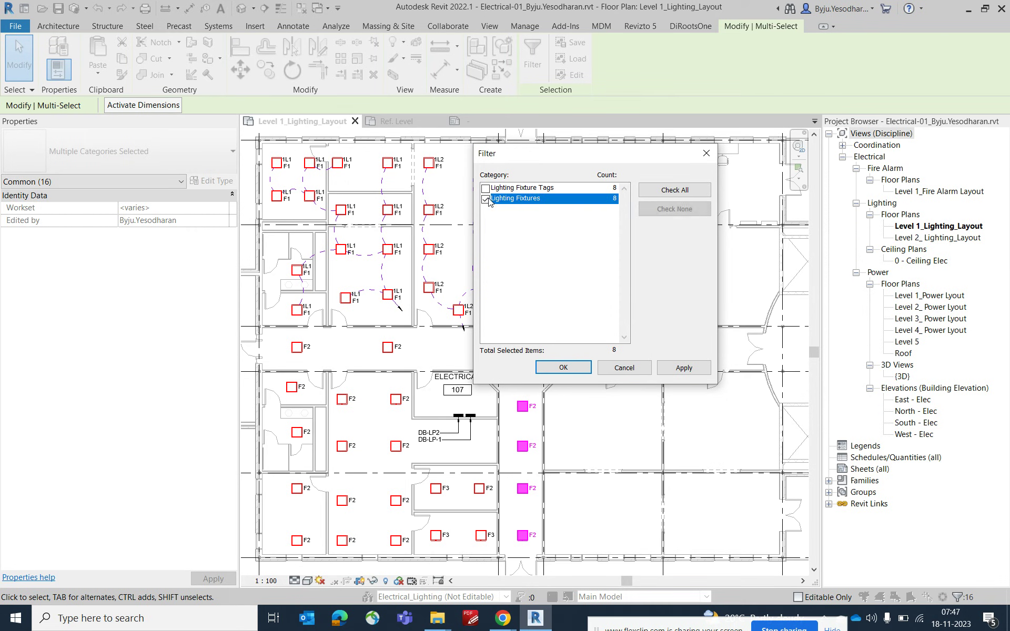
left_click(563, 368)
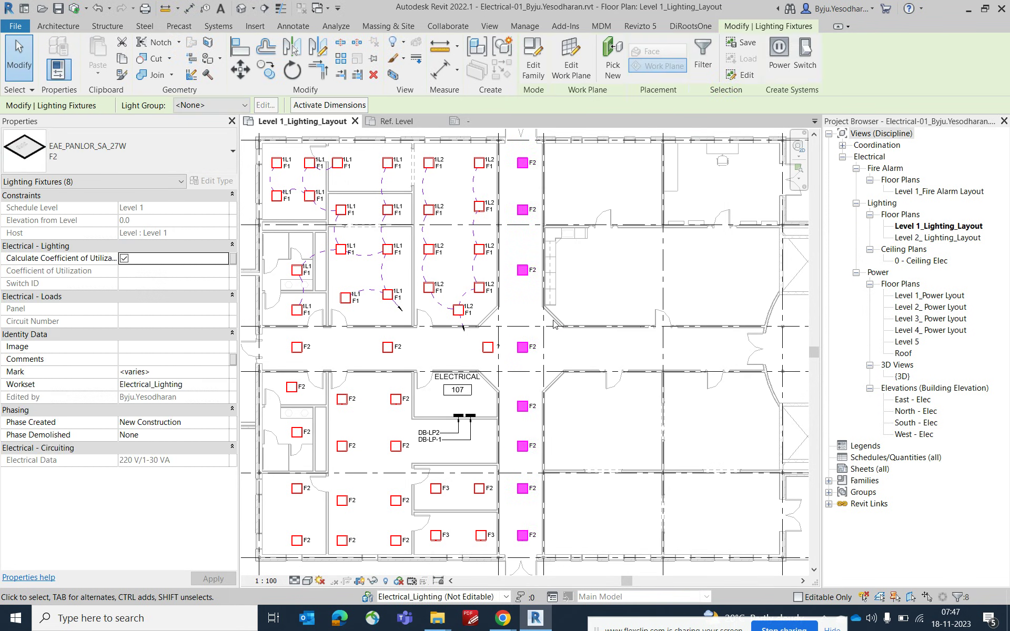
- Create a power circuit for the vertical corridor's F2 fixtures, assign it to panel DB-LP2 and generate arc wiring
left_click(779, 53)
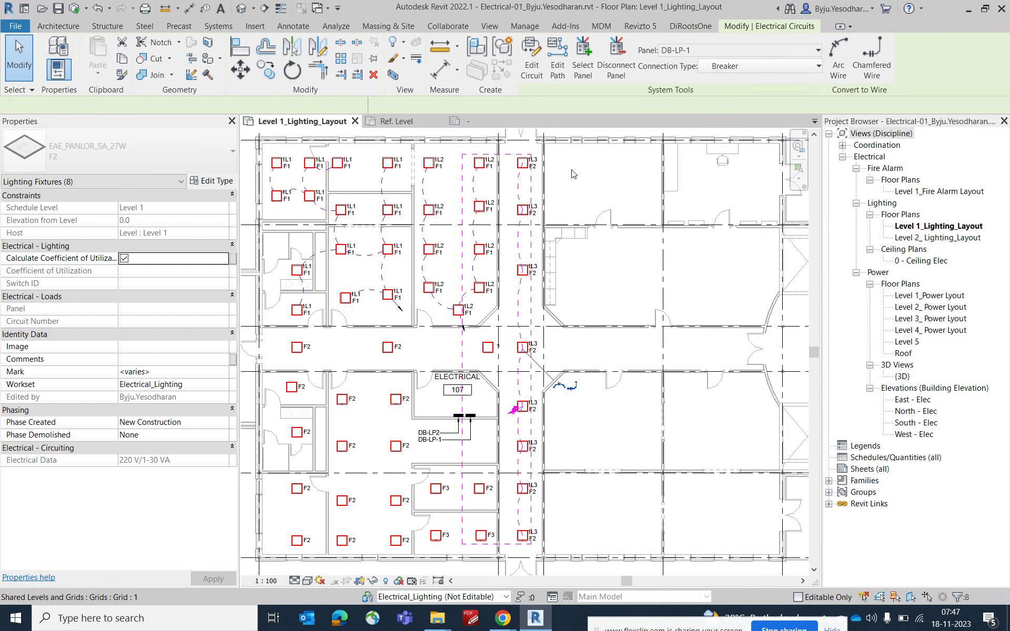
left_click(736, 47)
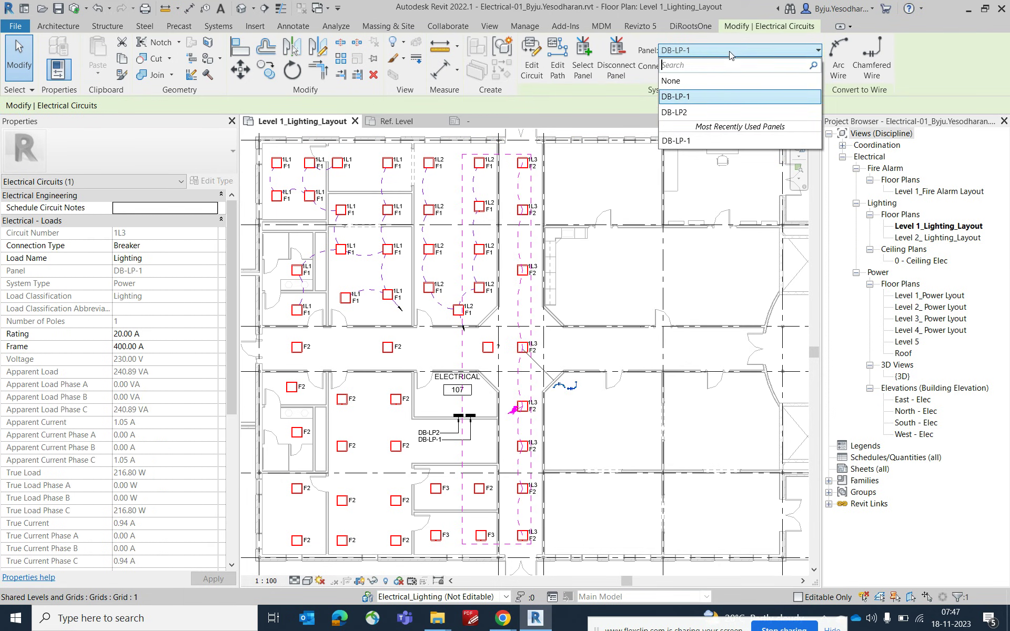
left_click(683, 113)
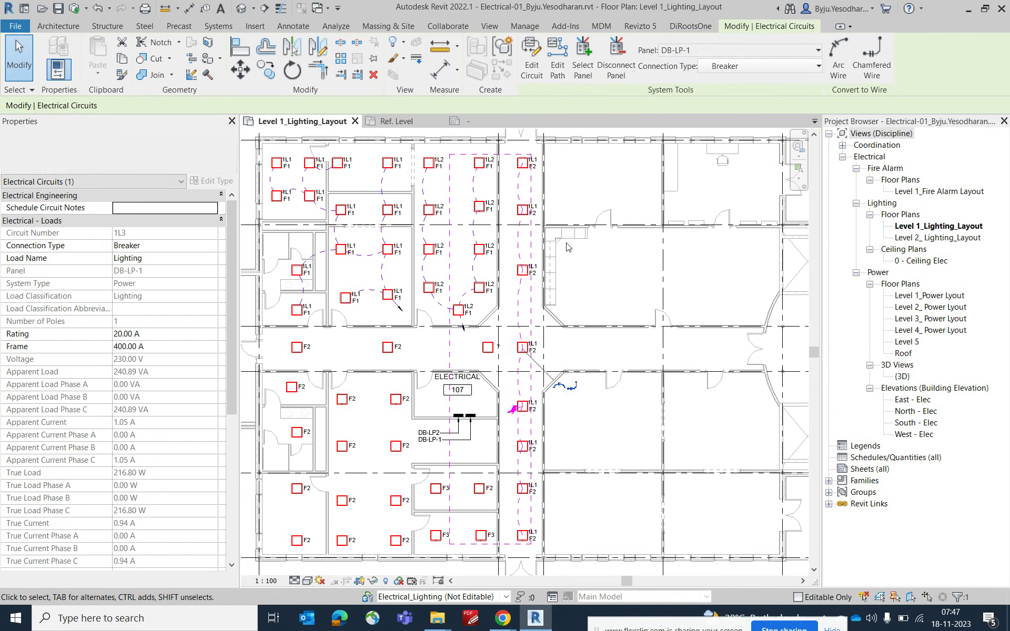
left_click(561, 389)
left_click(379, 326)
- Change the fixture tagged "?" in the horizontal corridor, near the vertical corridor, to type F2
middle_click_drag(495, 453, 533, 360)
scroll(568, 324, "up", 5)
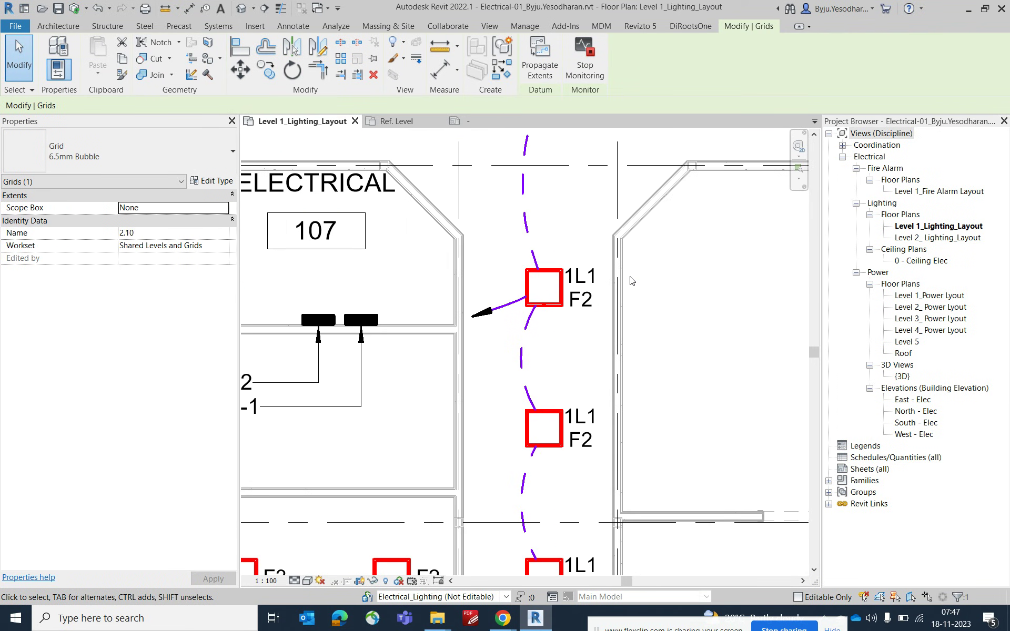
scroll(619, 292, "down", 4)
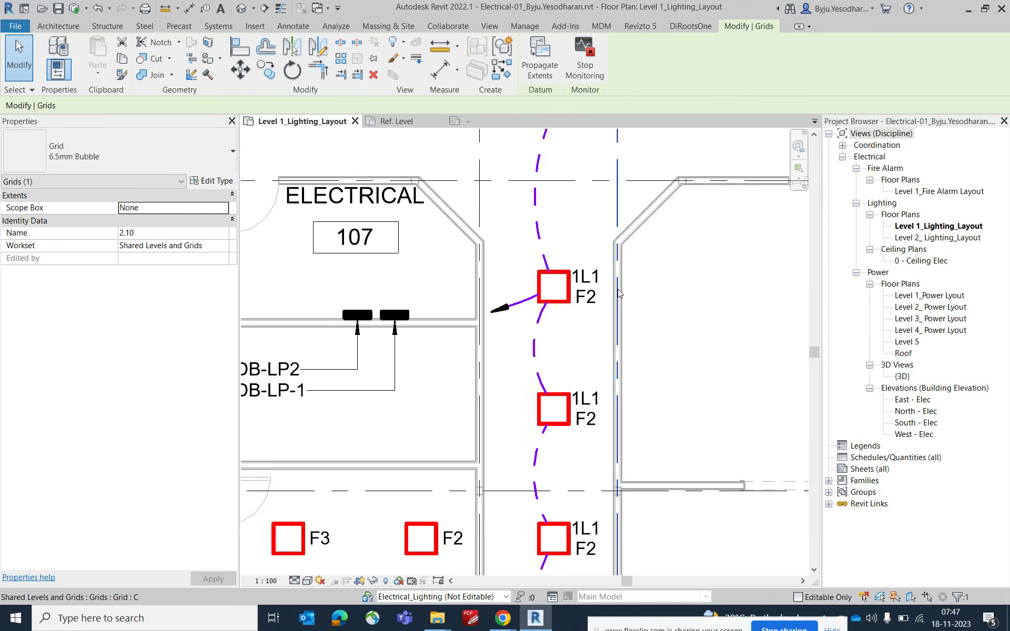
scroll(616, 295, "down", 3)
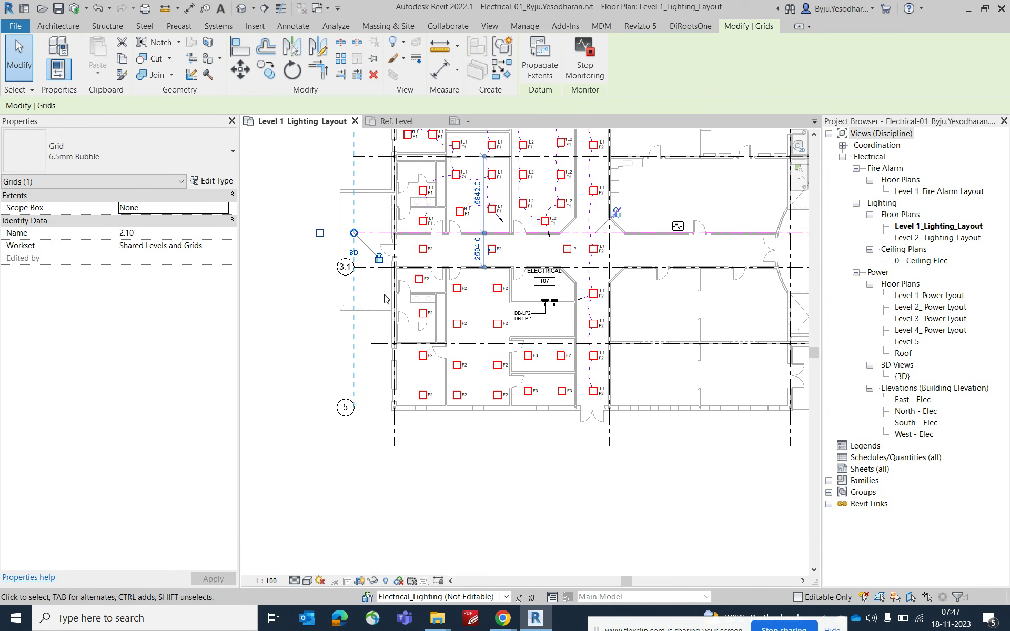
scroll(404, 250, "up", 1)
left_click(413, 256)
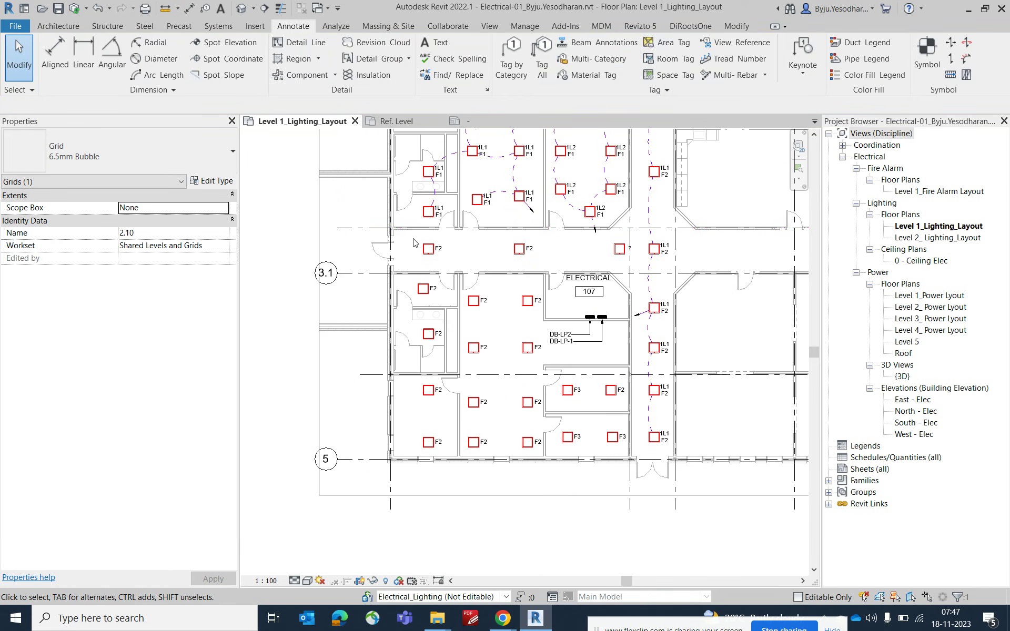
left_click_drag(413, 238, 637, 262)
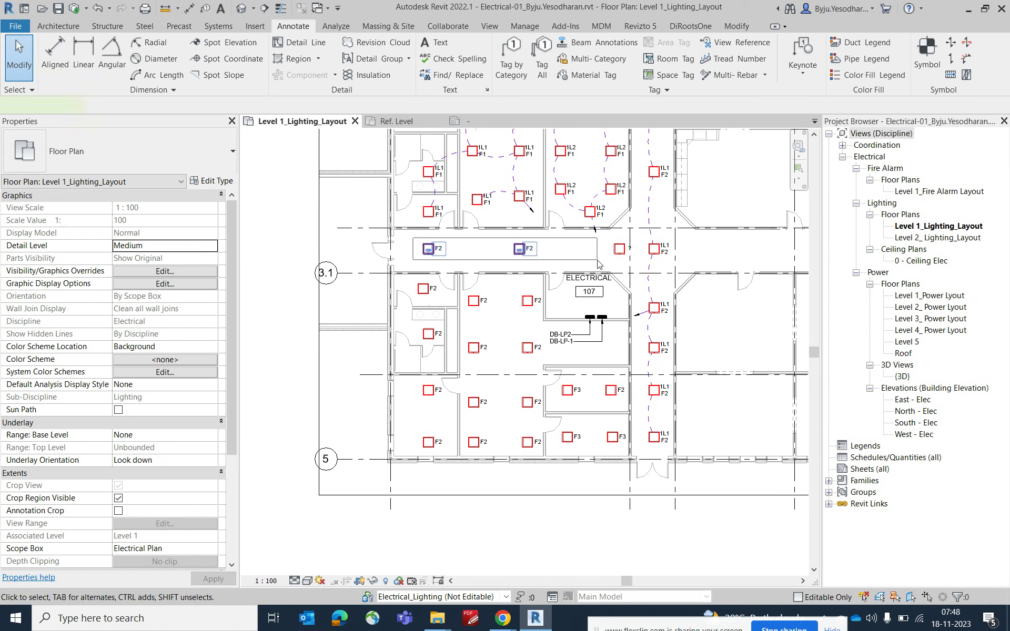
left_click_drag(598, 265, 599, 263)
scroll(619, 248, "up", 1)
left_click(620, 249)
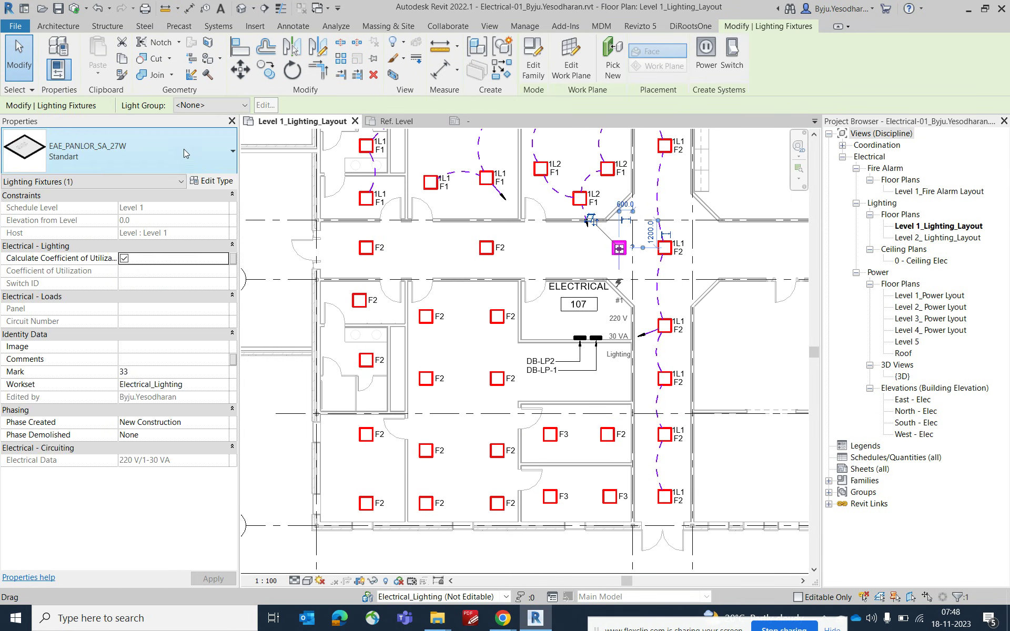
left_click(184, 158)
left_click(53, 169)
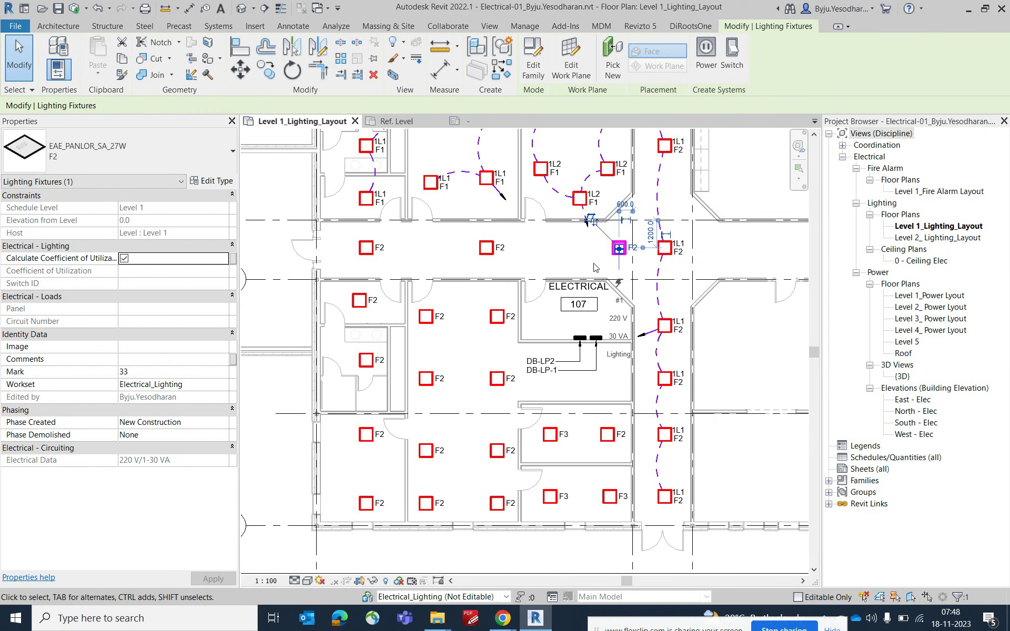
key("Escape")
- Circuit only the three F2 lighting fixtures in the horizontal corridor to DB-LP2 with arc wiring, filtering their tags out of the selection
mouse_move(353, 230)
left_mouse_down()
mouse_move(365, 242)
mouse_move(573, 273)
mouse_move(646, 272)
left_mouse_up()
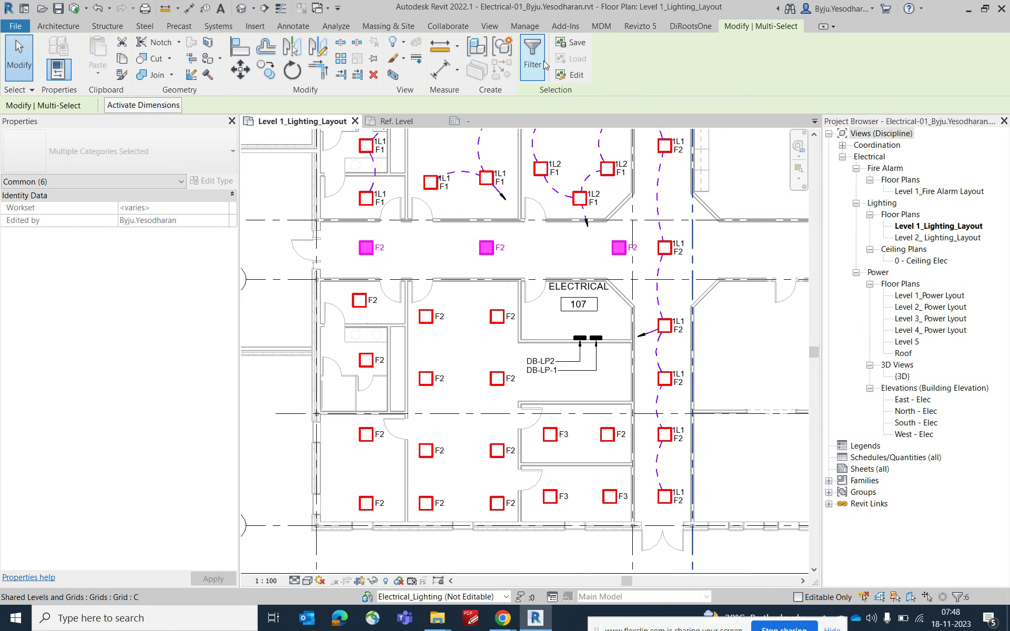
left_click(527, 52)
left_click(682, 211)
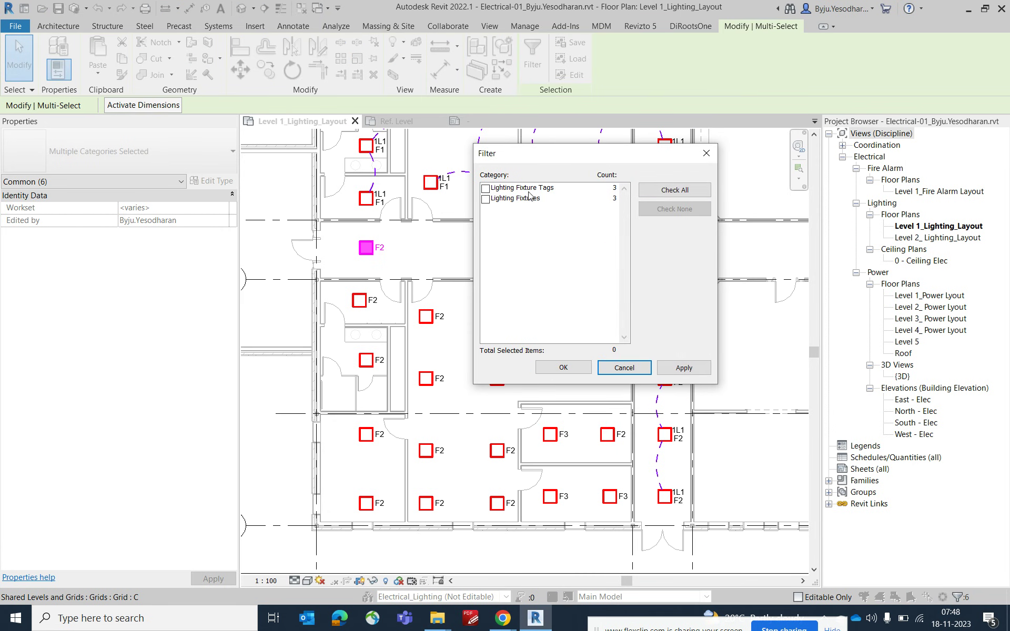
left_click(485, 199)
left_click(561, 367)
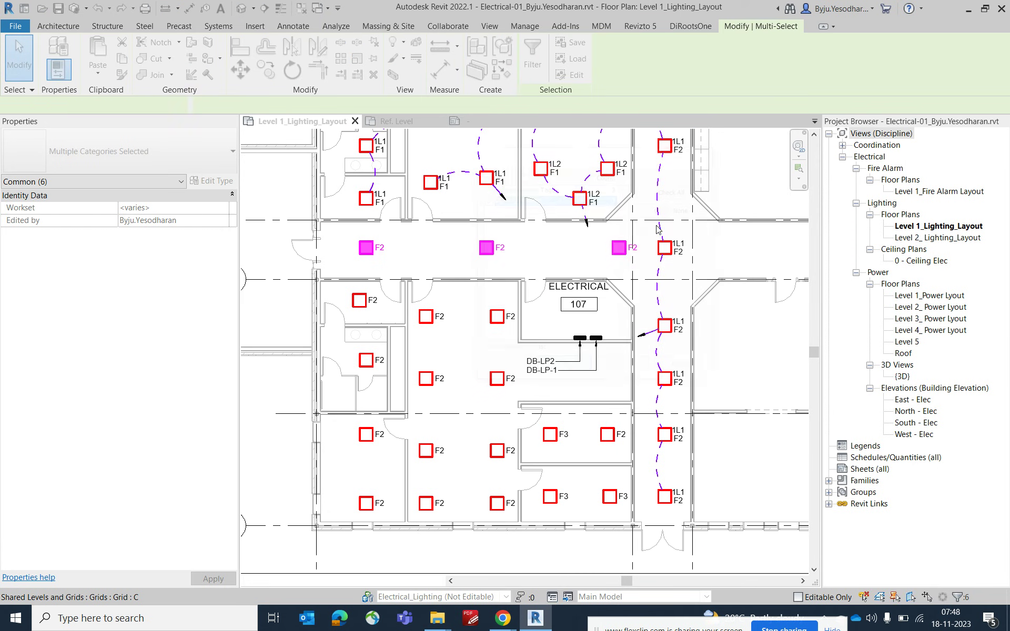
left_click(778, 52)
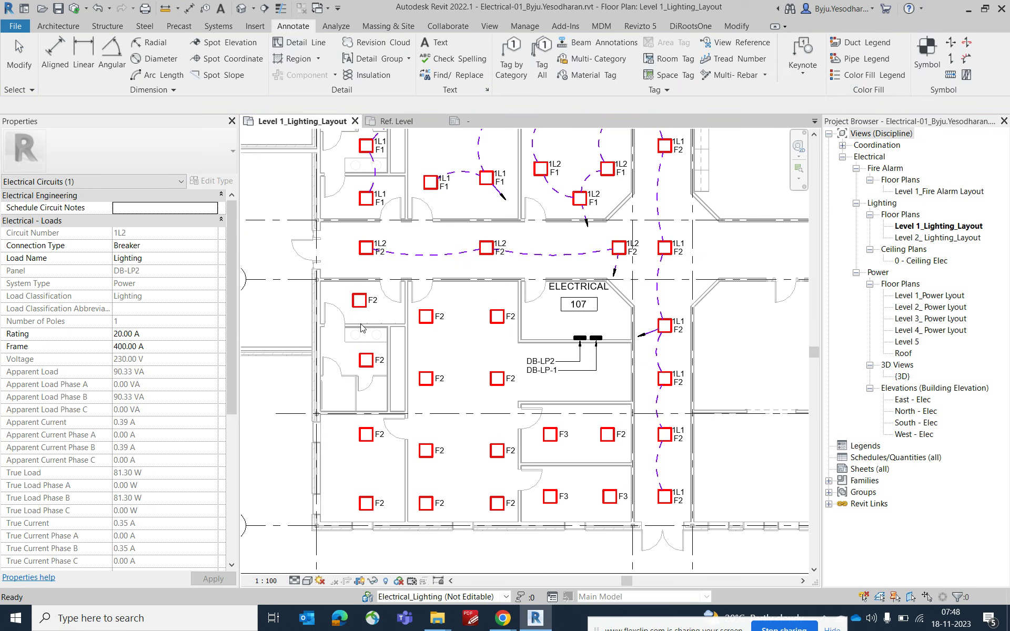
- Circuit all F2 and F3 lighting fixtures in the rooms around Electrical 107 to DB-LP2 with arc wiring, filtering out tags and electrical equipment
scroll(337, 214, "down", 2)
scroll(337, 214, "up", 1)
mouse_move(325, 201)
left_mouse_down()
mouse_move(531, 418)
mouse_move(630, 422)
left_mouse_up()
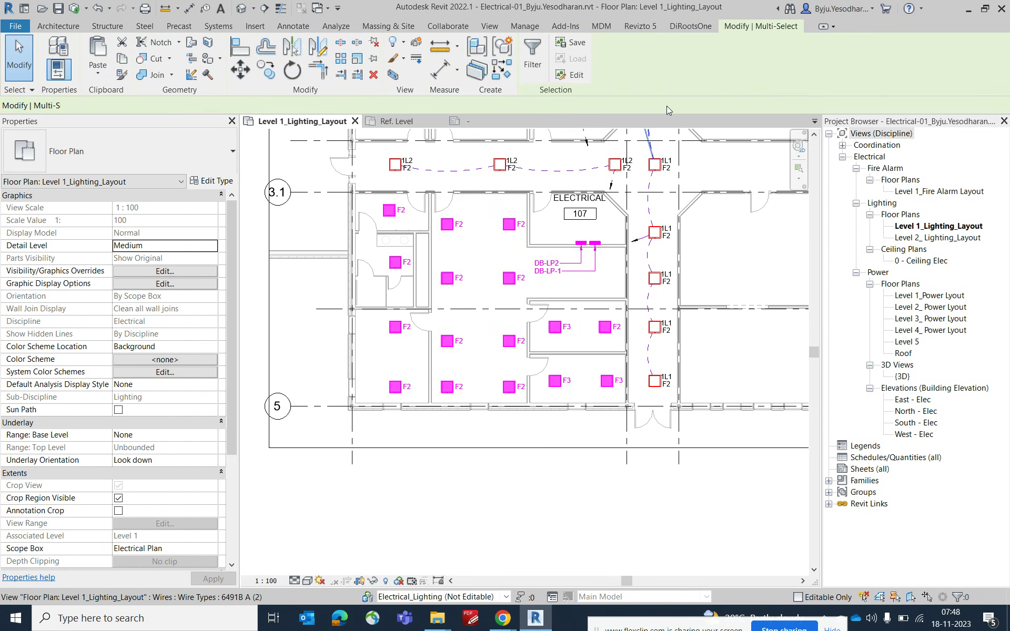
left_click(531, 51)
left_click(674, 209)
left_click(486, 220)
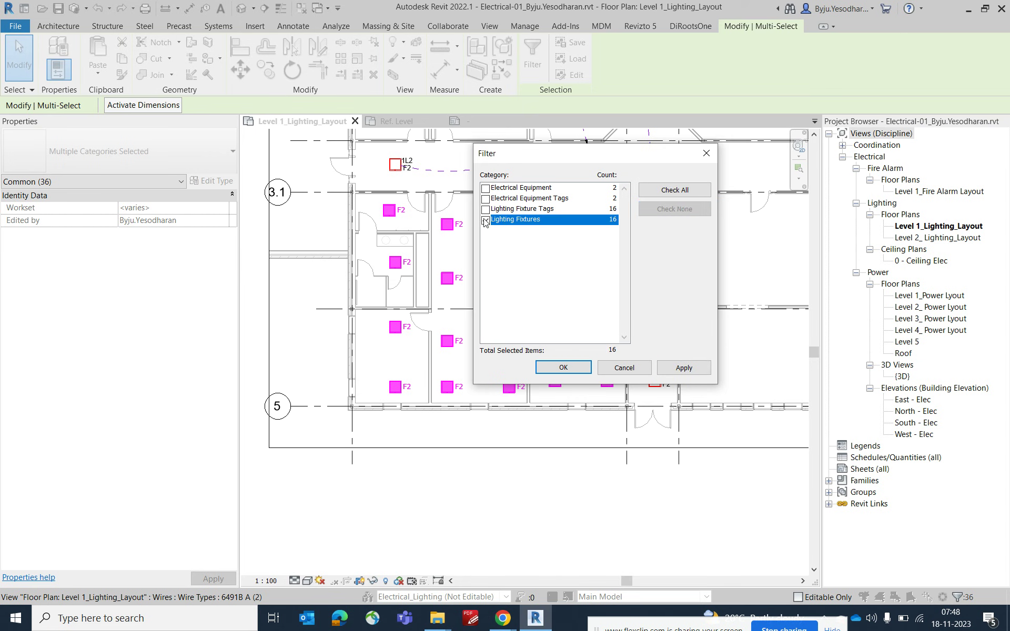
left_click(563, 367)
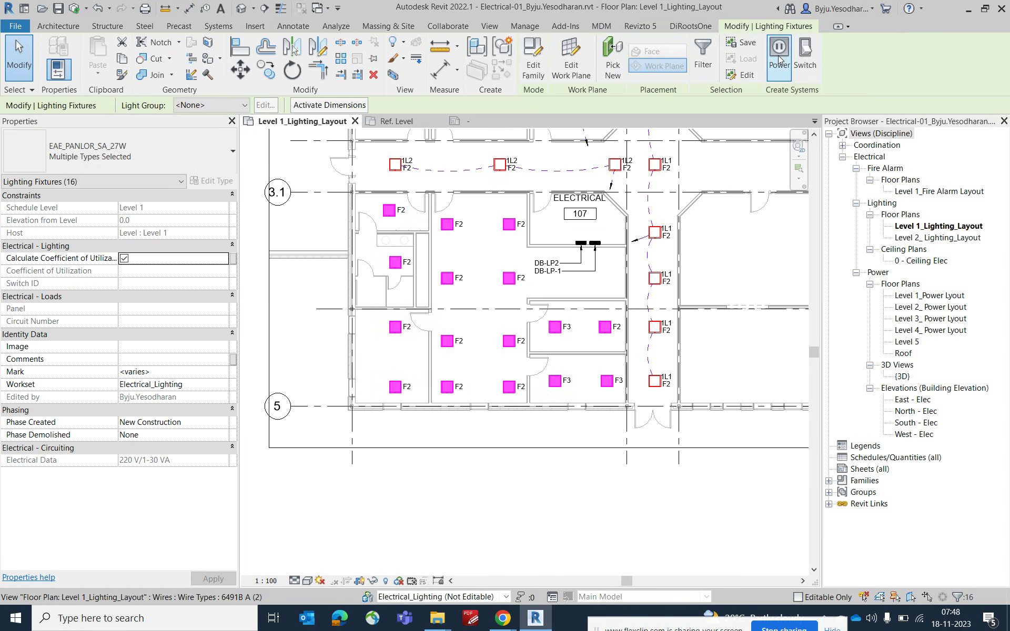
left_click(779, 57)
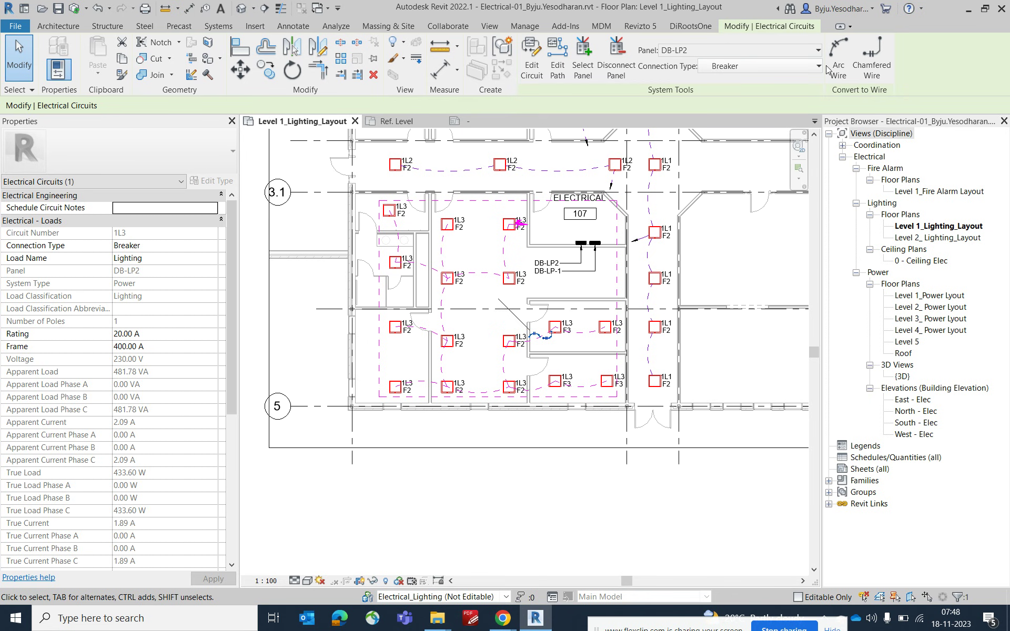
left_click(497, 256)
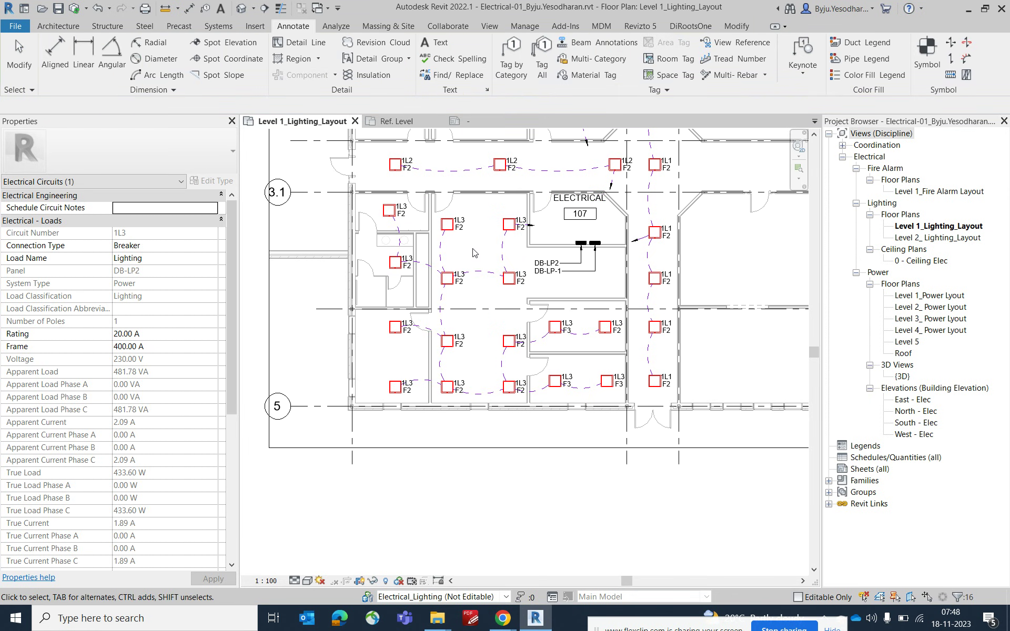
- Examine the circuit tags, wiring runs and home-run arrows across the Level 1 lighting plan and around the Electrical room panels
scroll(487, 254, "down", 2)
middle_click_drag(487, 254, 469, 309)
scroll(469, 309, "down", 1)
scroll(518, 275, "down", 1)
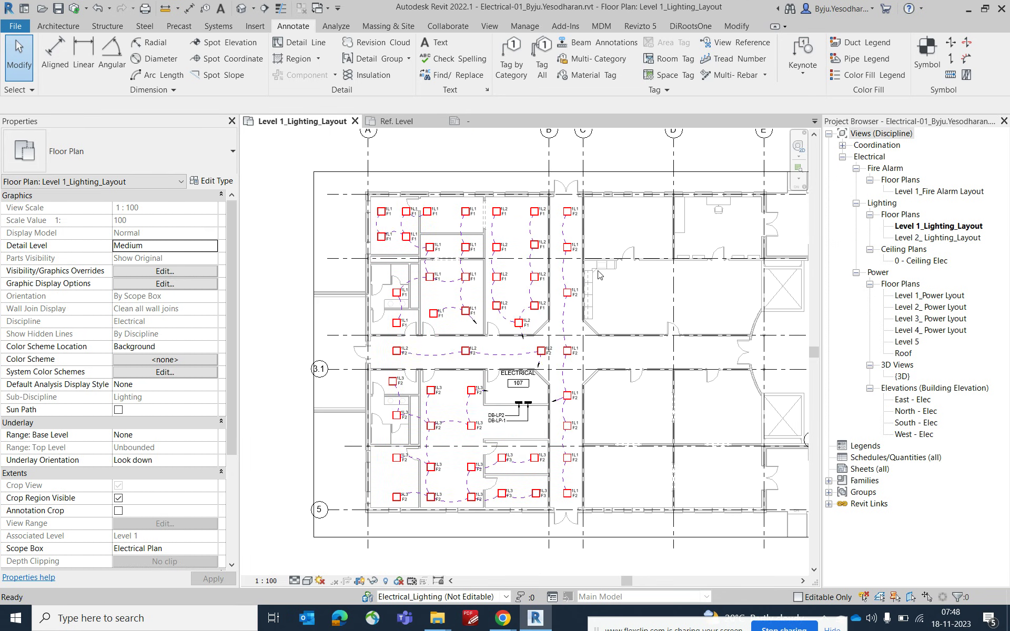
scroll(551, 269, "up", 2)
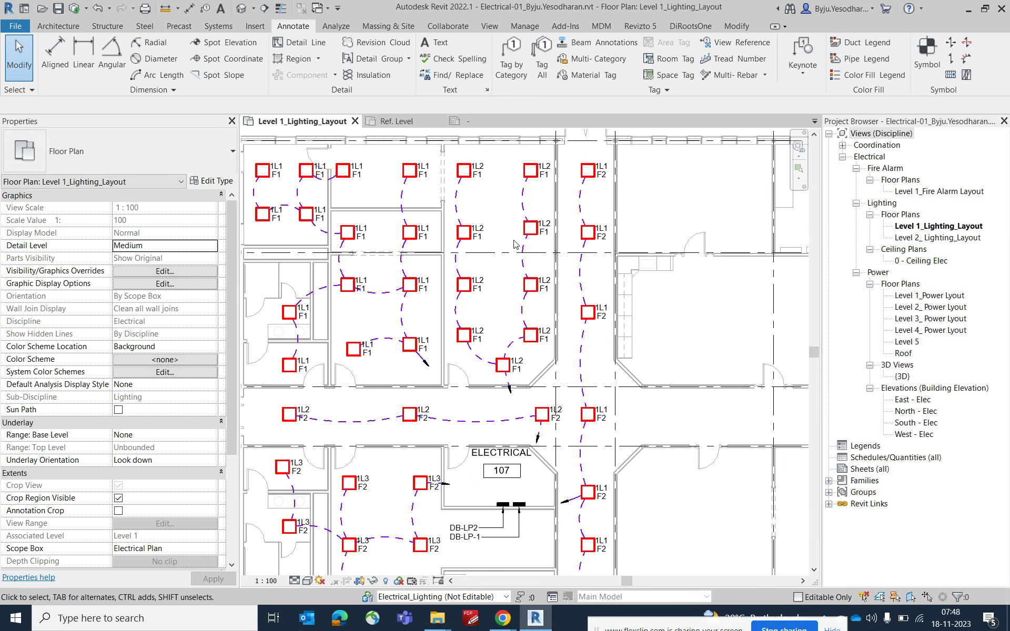
scroll(514, 244, "down", 2)
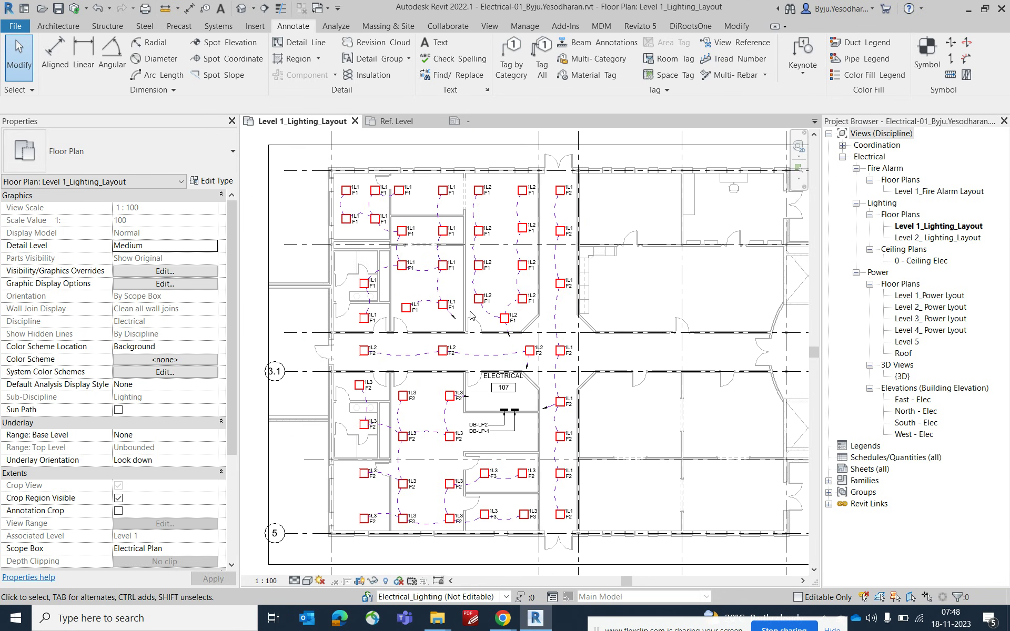
scroll(472, 314, "up", 4)
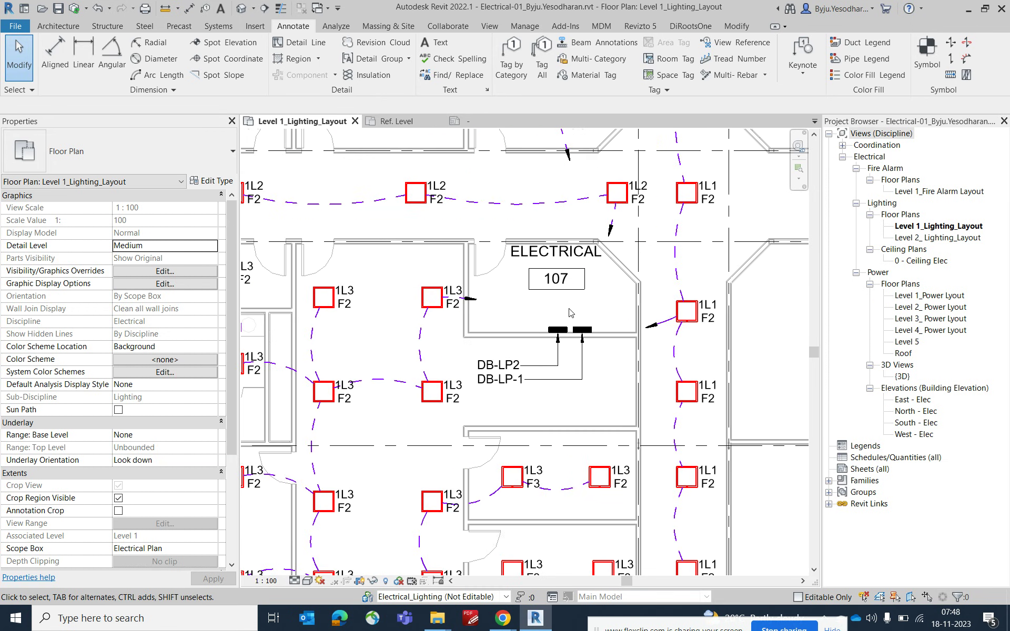
scroll(559, 316, "down", 3)
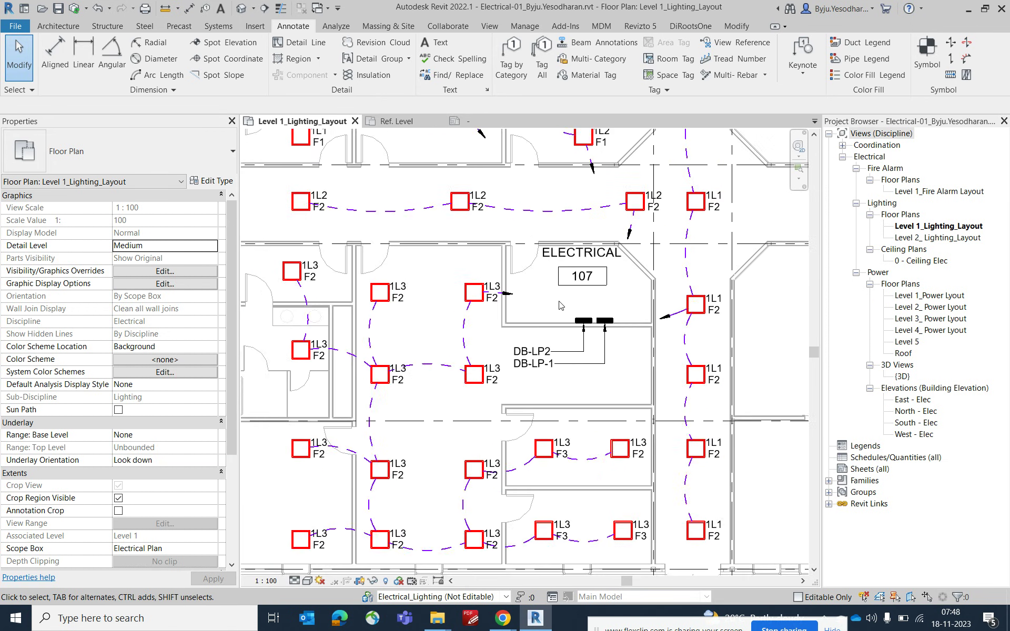
middle_click_drag(558, 305, 540, 338)
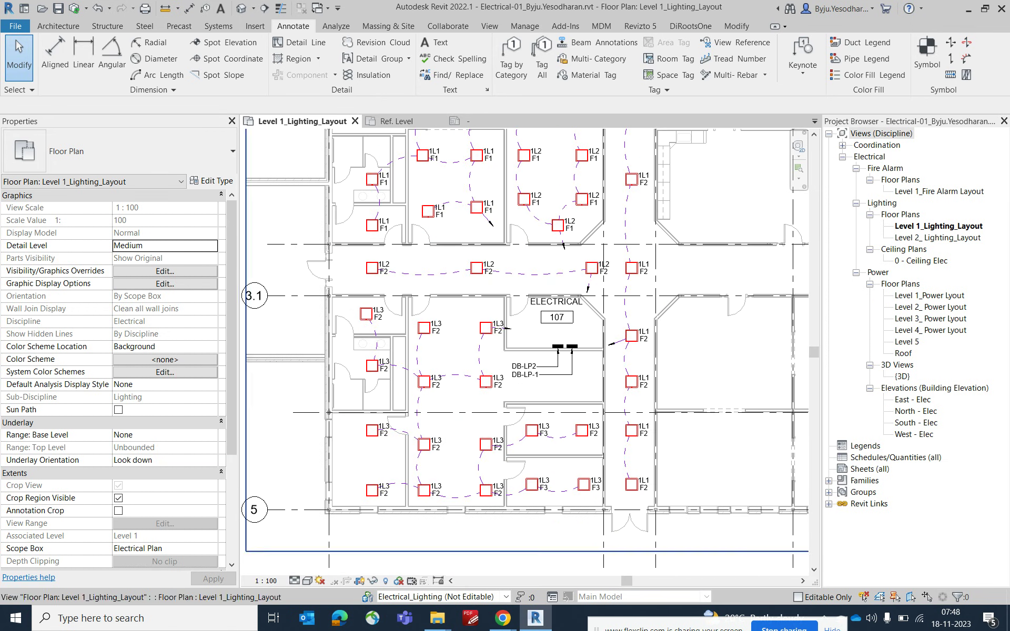